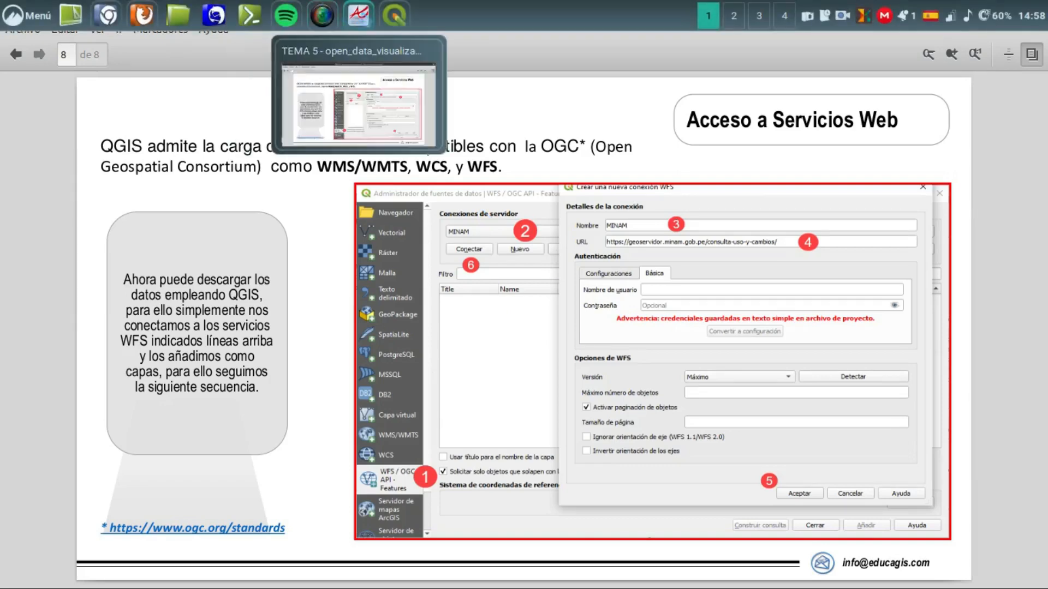
- Switch to QGIS and go through the roads, countries and airports layers, leaving ne_10m_airports selected
click(397, 18)
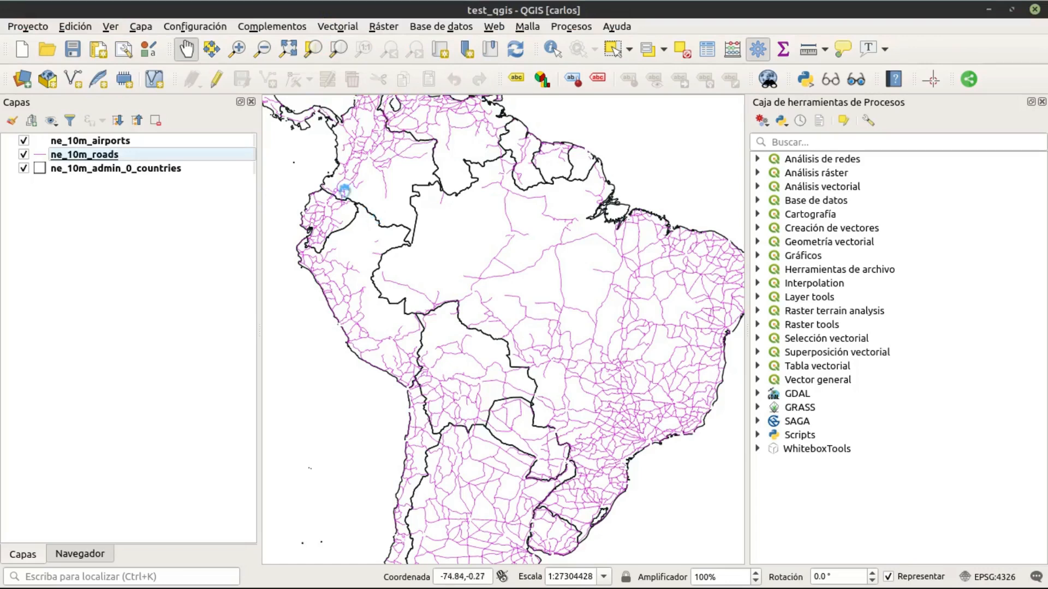
click(107, 156)
key(Up)
key(Down)
key(Down)
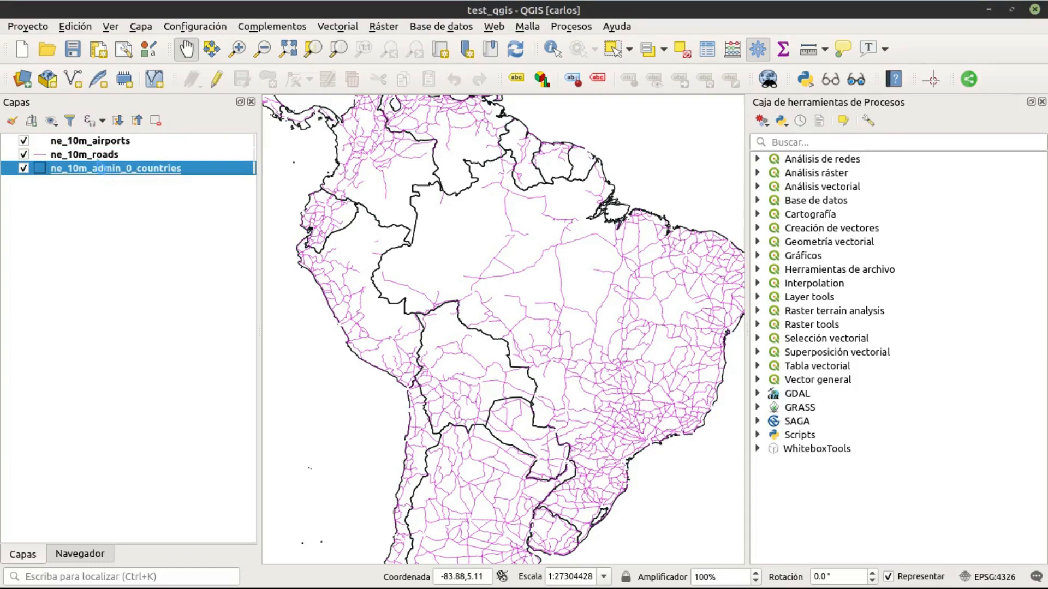
key(Up)
key(Up)
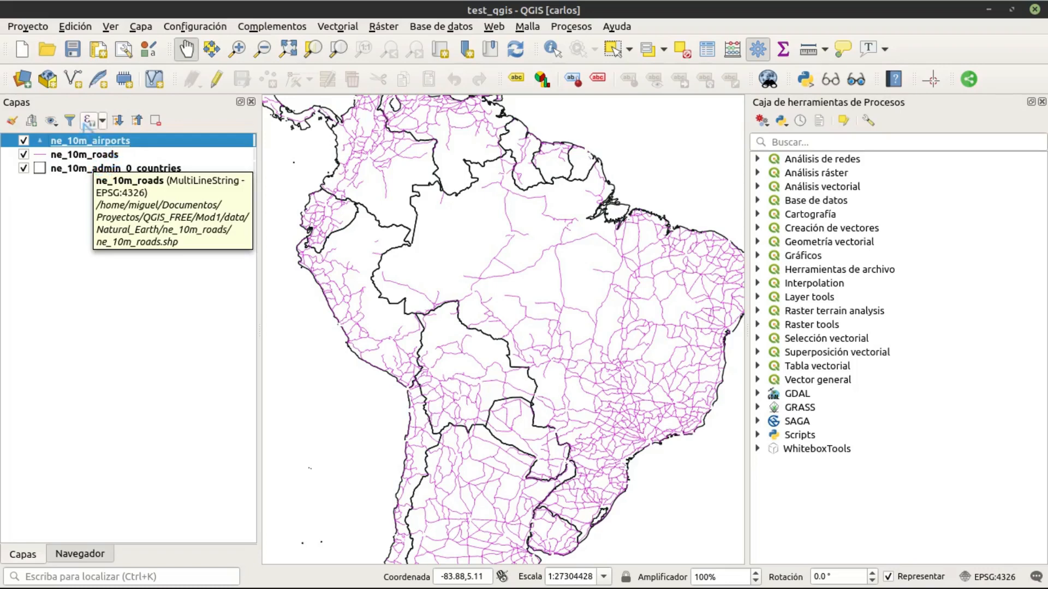
- Open the Data Source Manager's browser and collapse the data folder and the Inicio tree
click(23, 80)
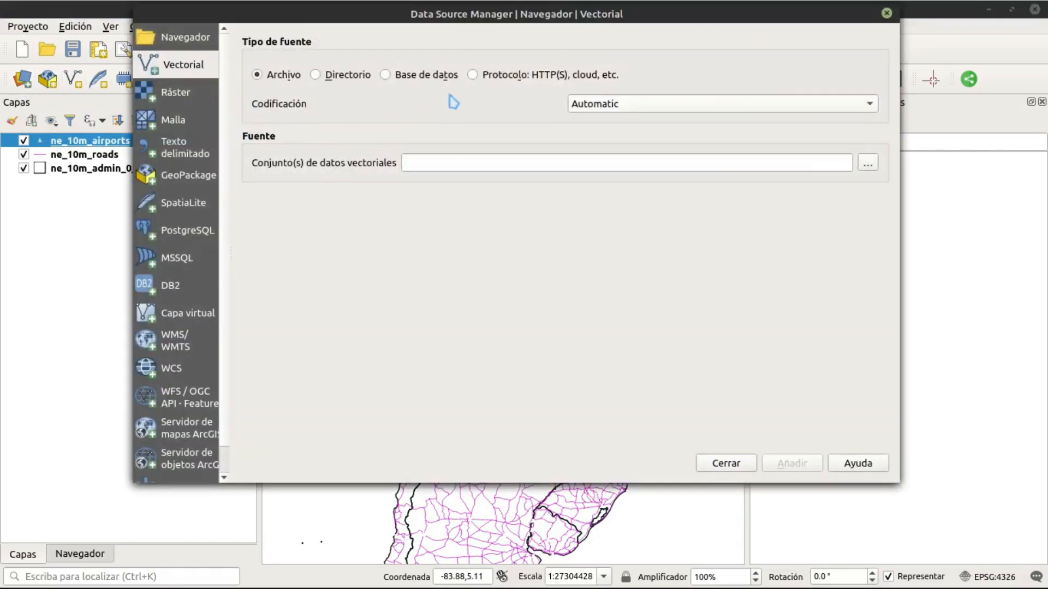
click(196, 37)
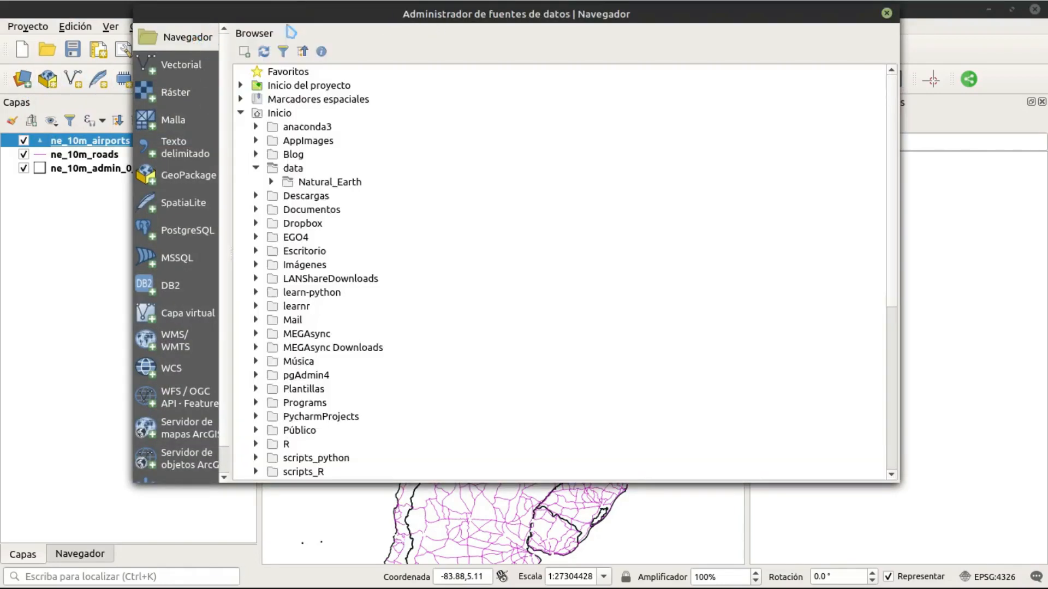
drag(347, 18, 370, 66)
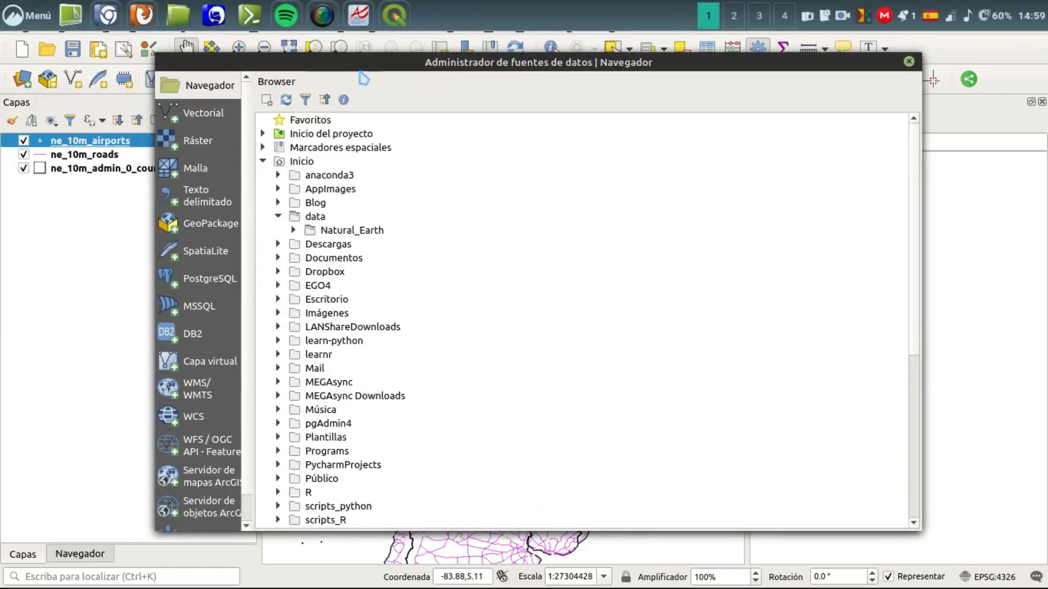
click(278, 216)
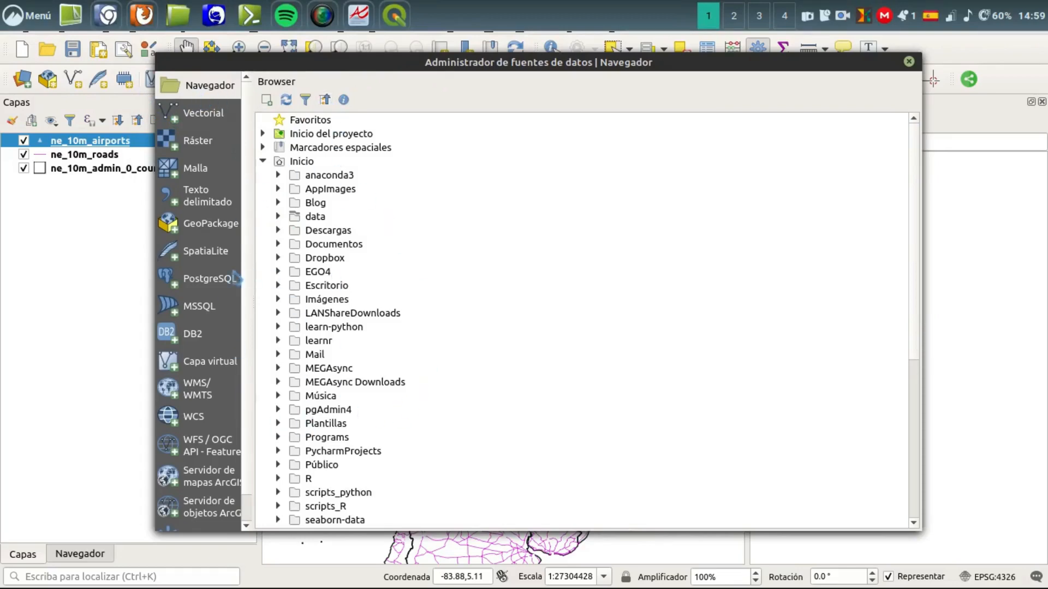
click(264, 162)
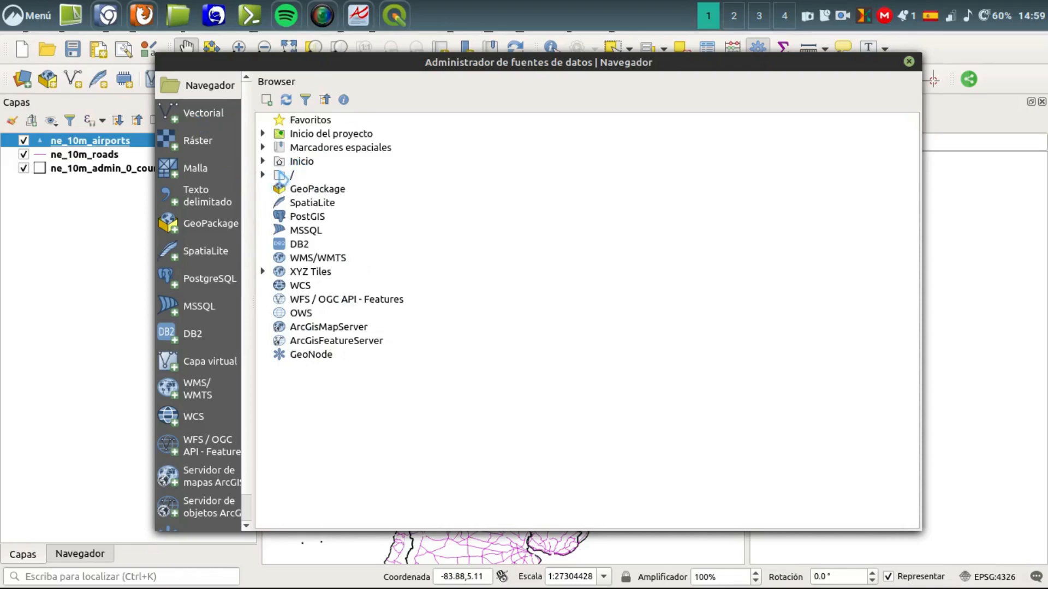
- Add the Natural_Earth folder inside Inicio's data folder to the browser favourites and select the new favourite
click(295, 163)
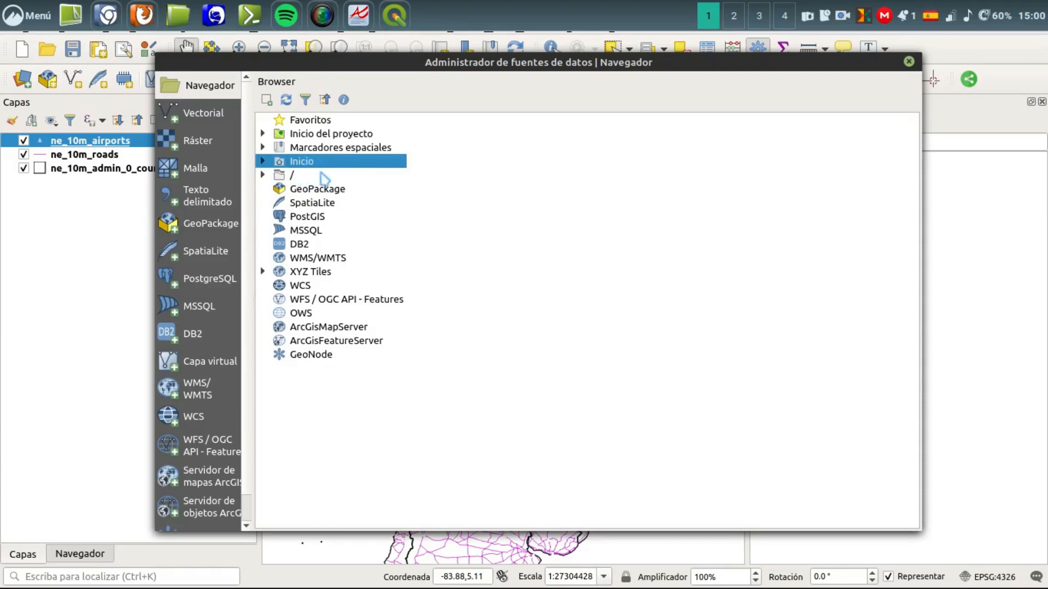
click(265, 166)
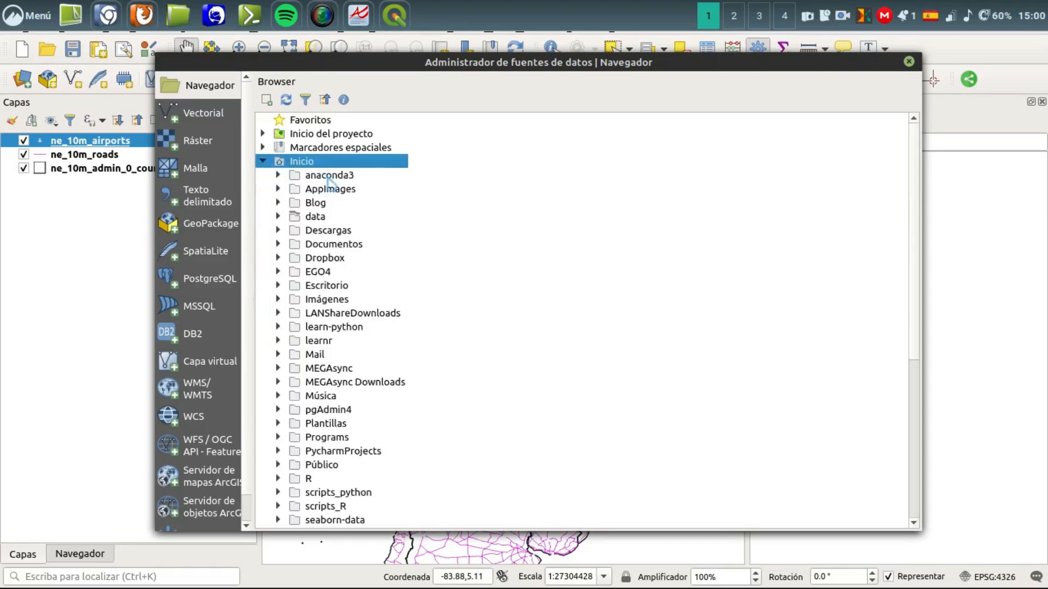
click(321, 218)
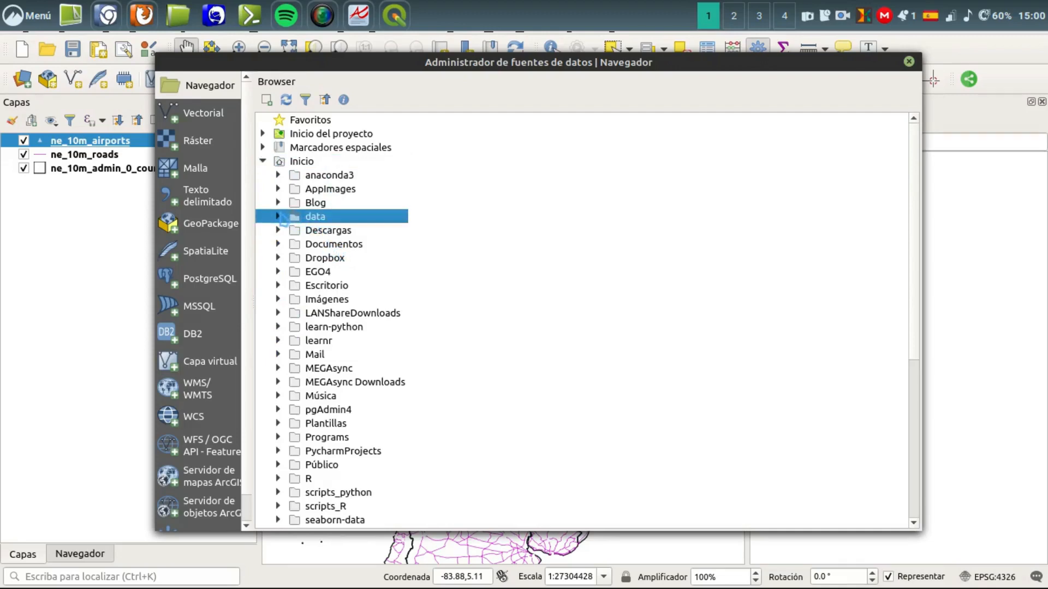
click(278, 217)
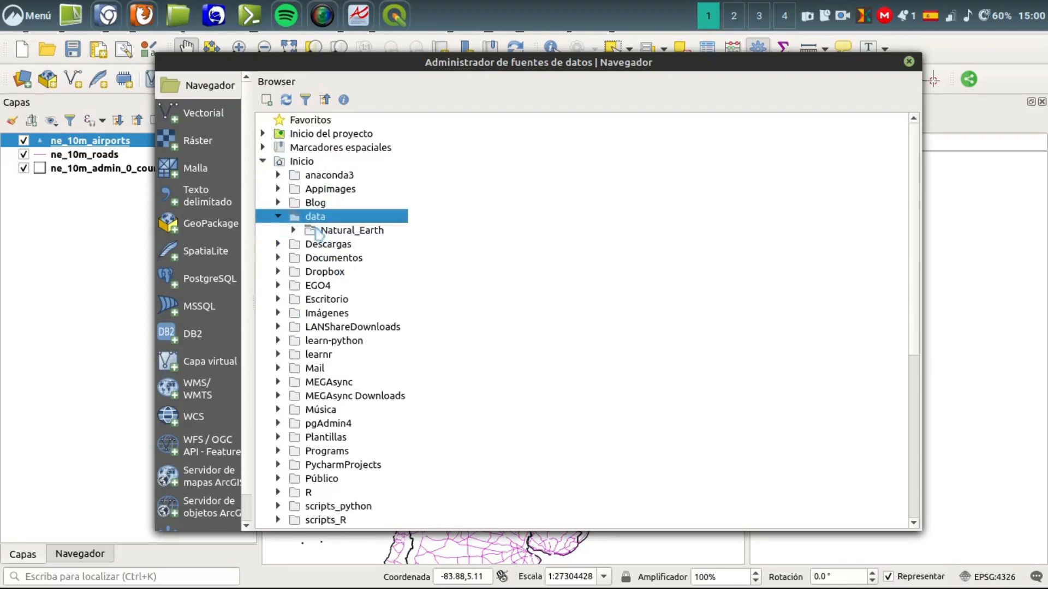
click(372, 232)
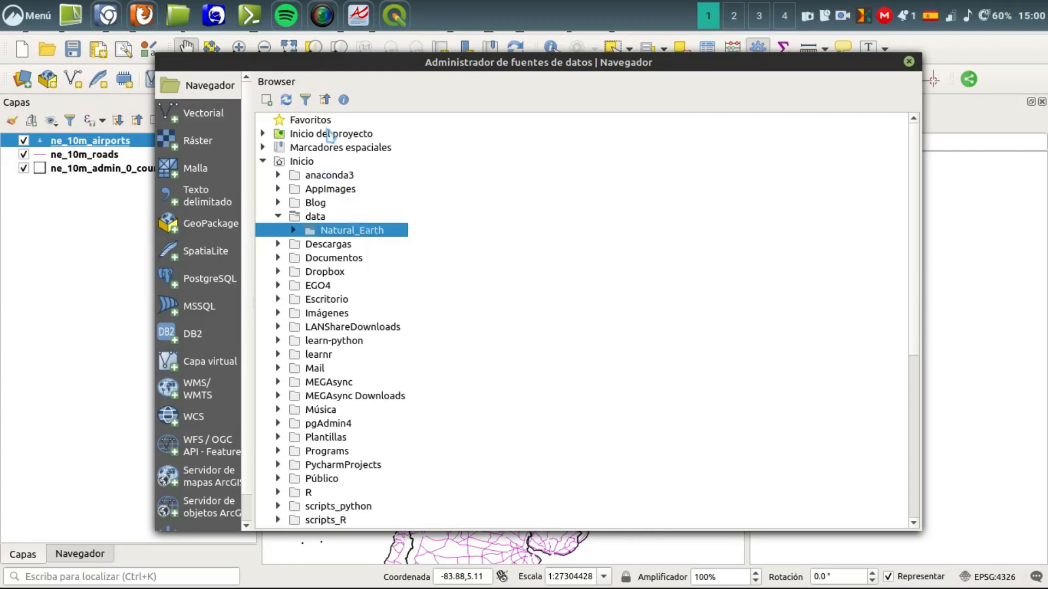
click(327, 120)
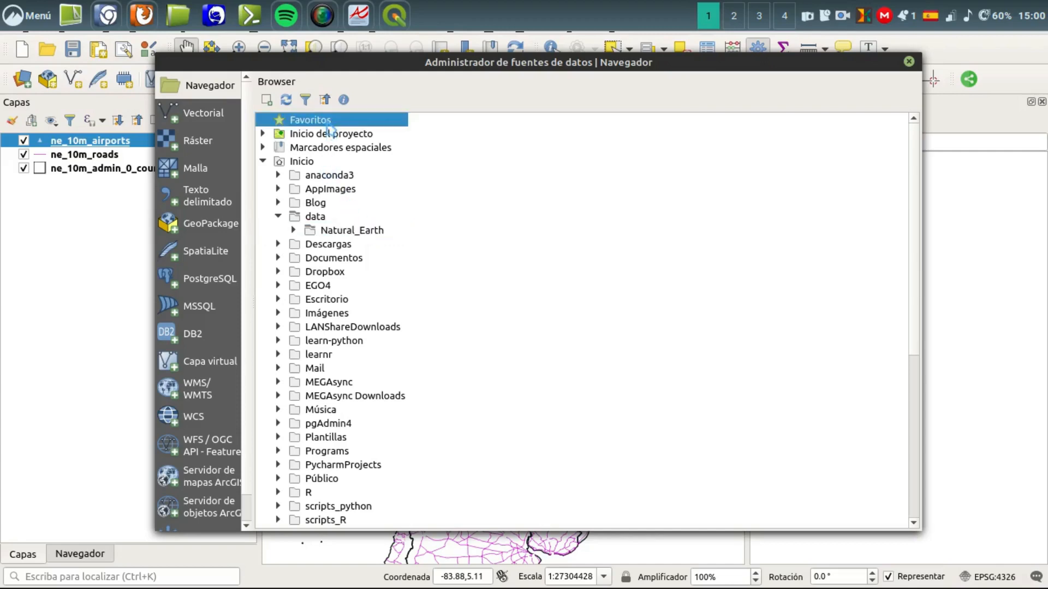
click(345, 233)
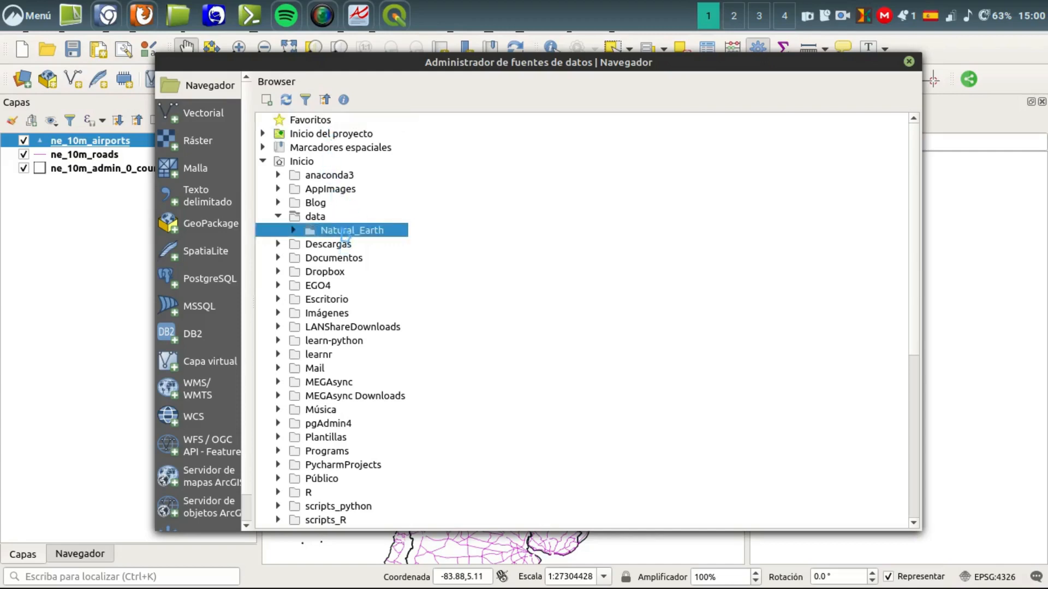
right_click(345, 234)
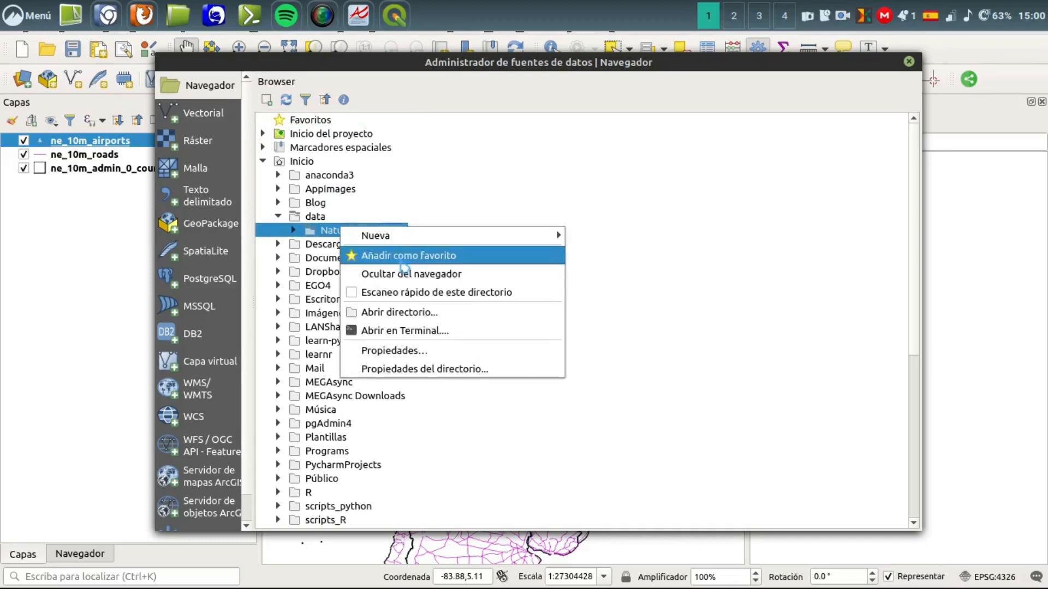
click(404, 265)
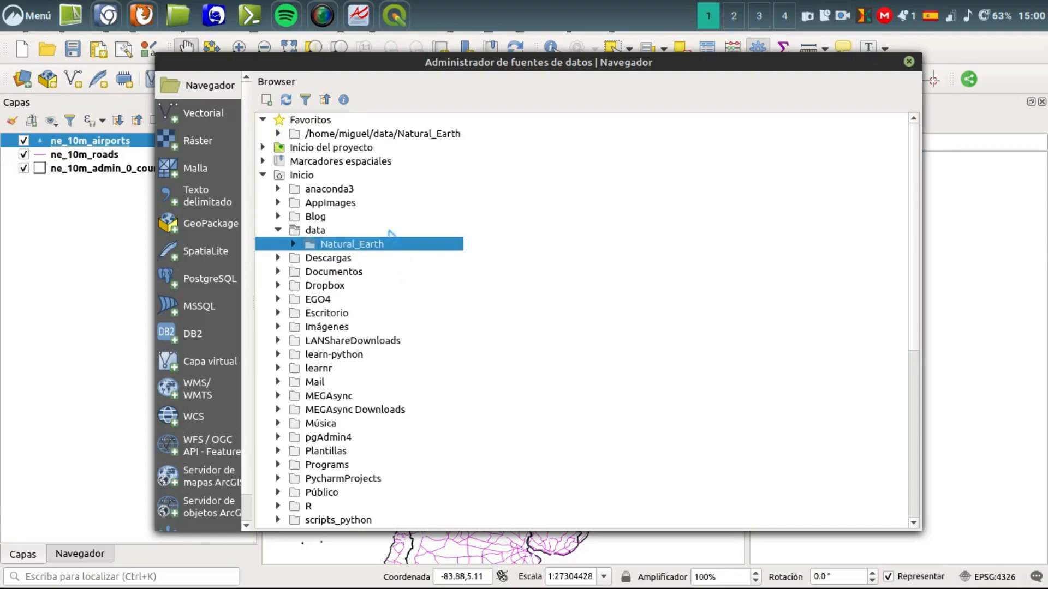
click(352, 136)
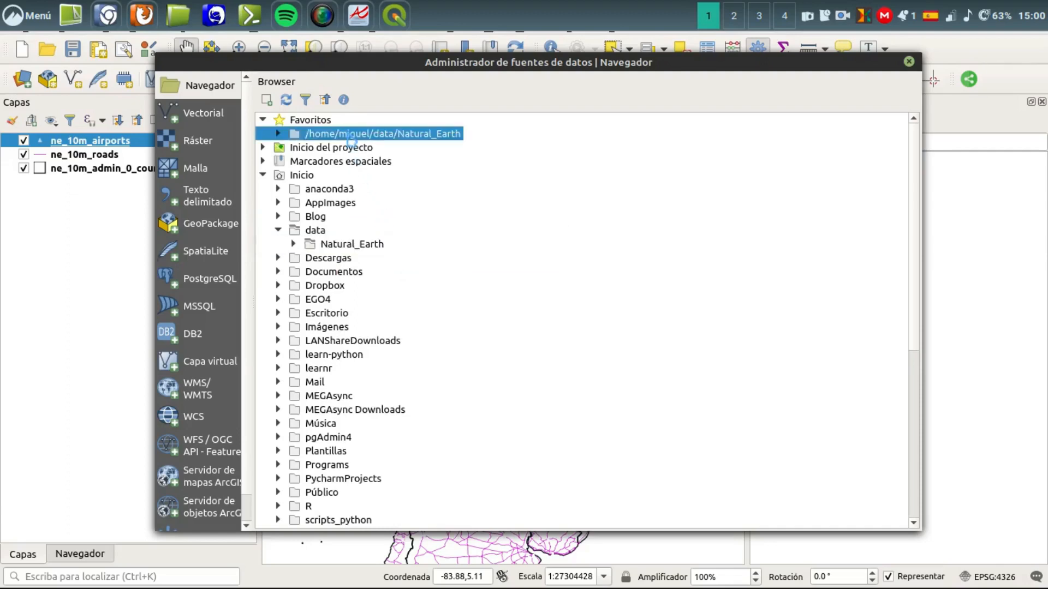
click(278, 134)
- Examine the layers of the test_qgis project under Inicio del proyecto and collapse that branch again
click(324, 148)
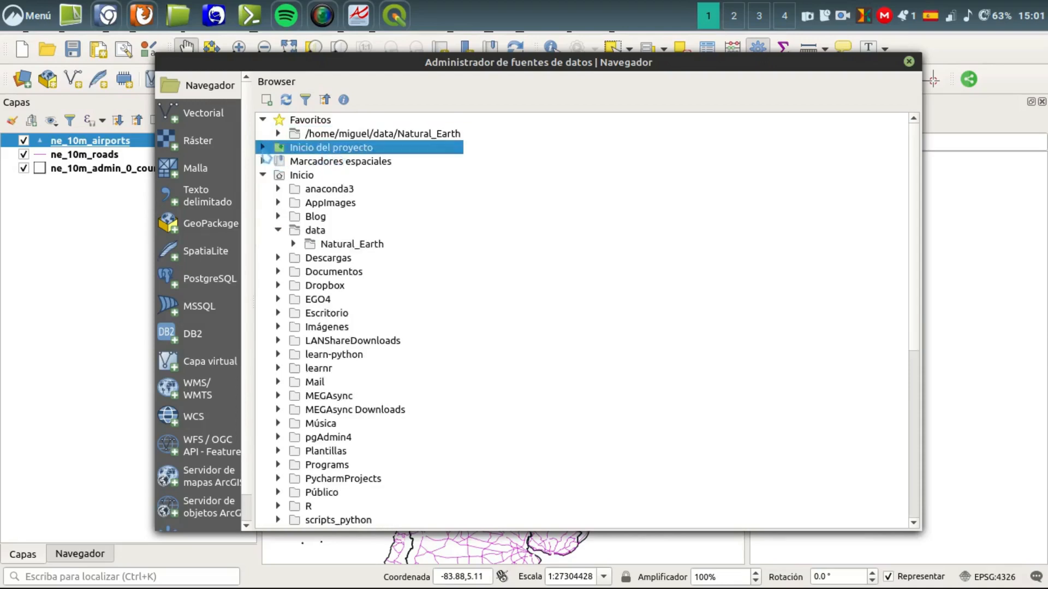
click(263, 148)
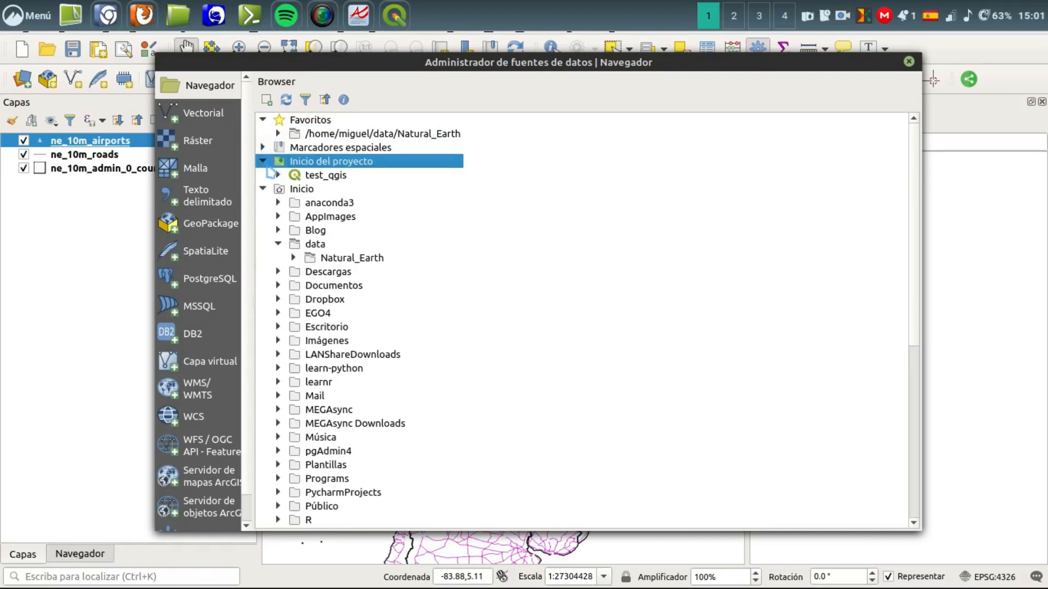
click(262, 165)
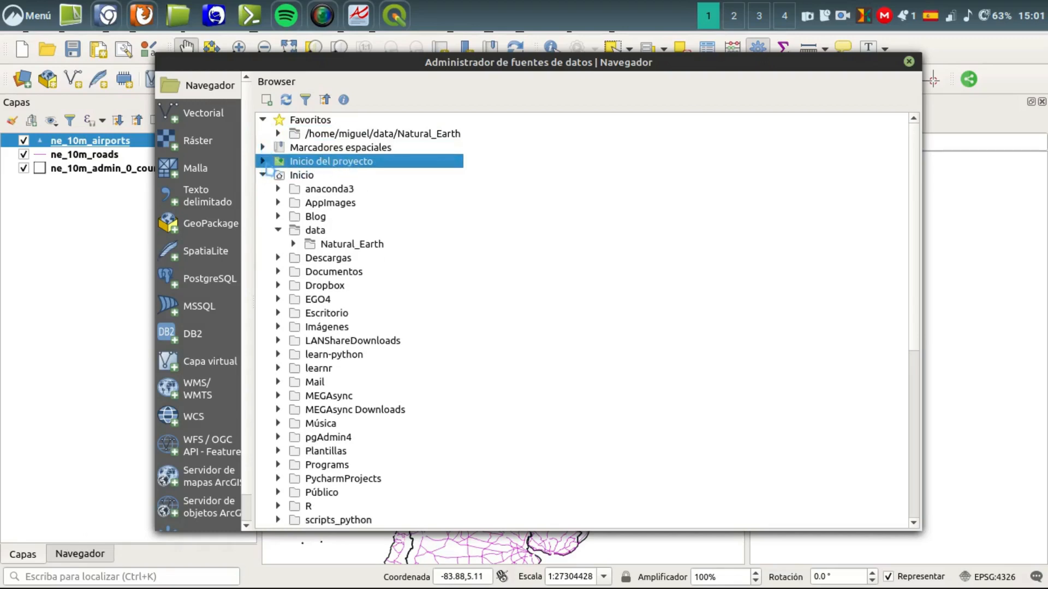
click(264, 162)
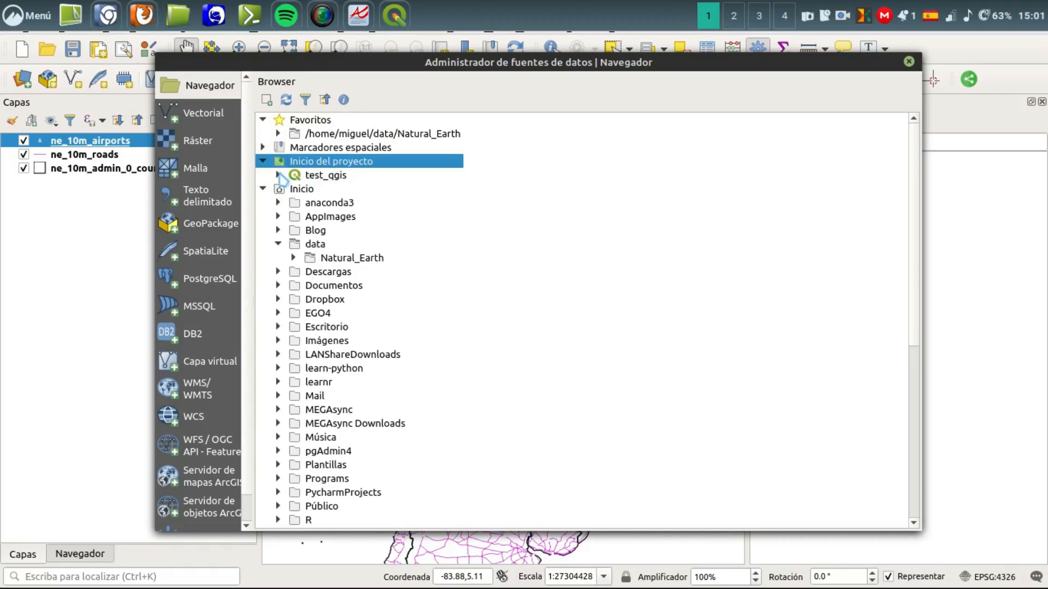
click(278, 175)
click(286, 180)
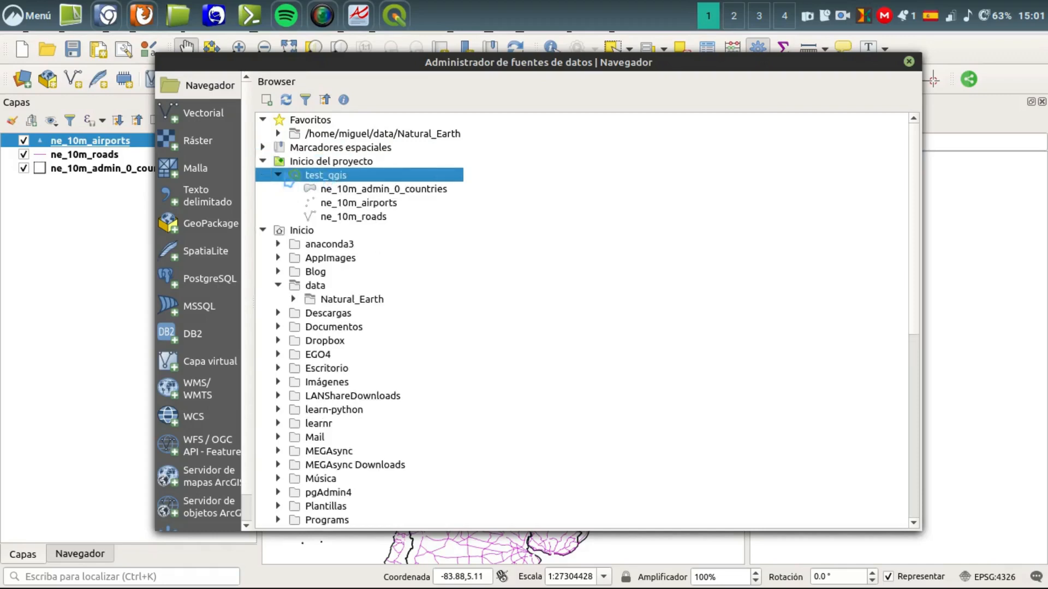
click(279, 175)
click(264, 163)
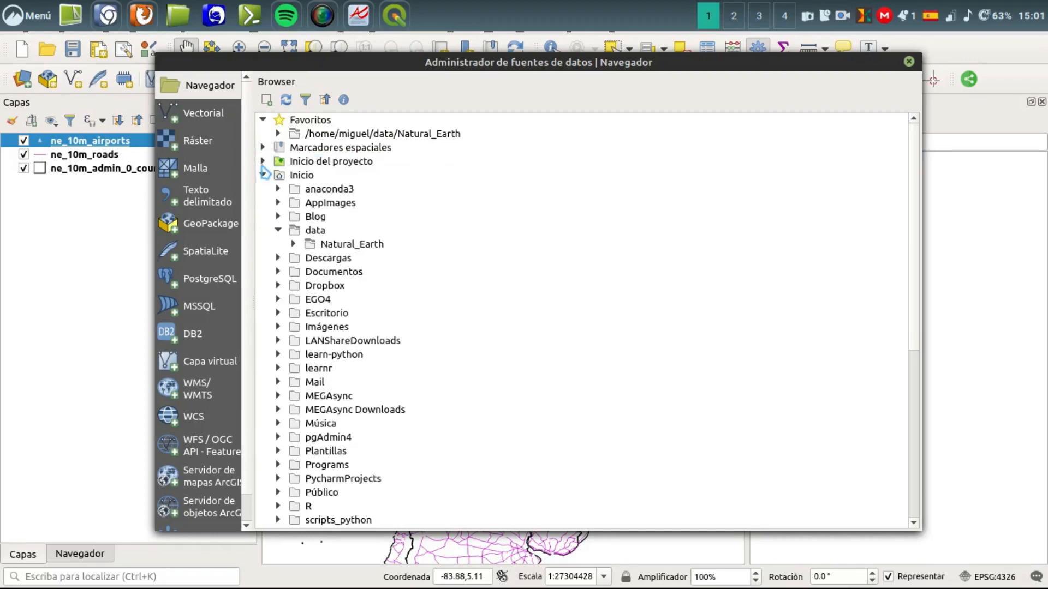
click(313, 164)
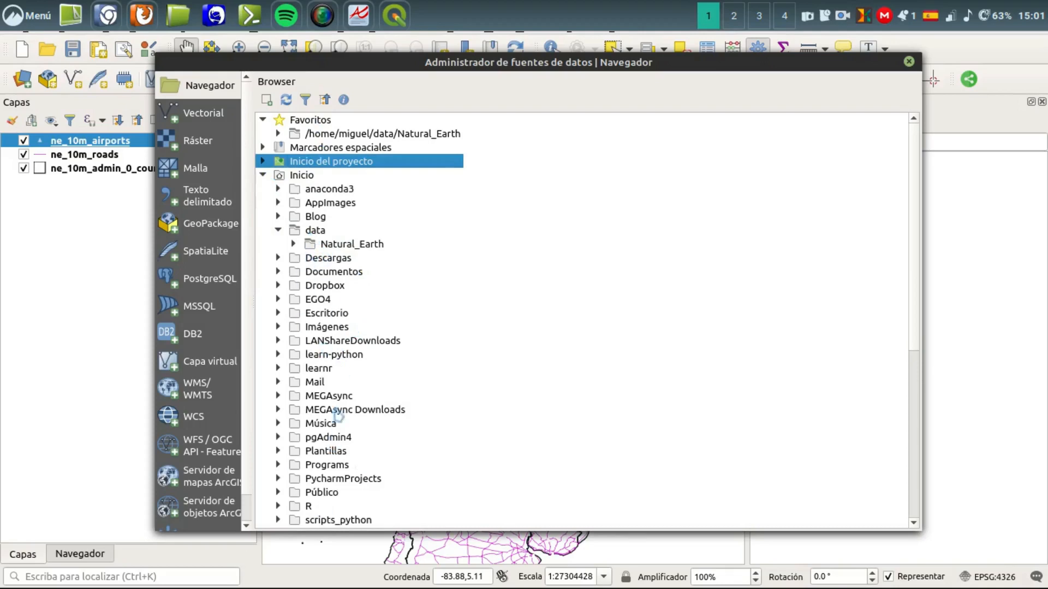
- Collapse the Inicio tree and select the Natural_Earth folder under Favoritos
click(263, 175)
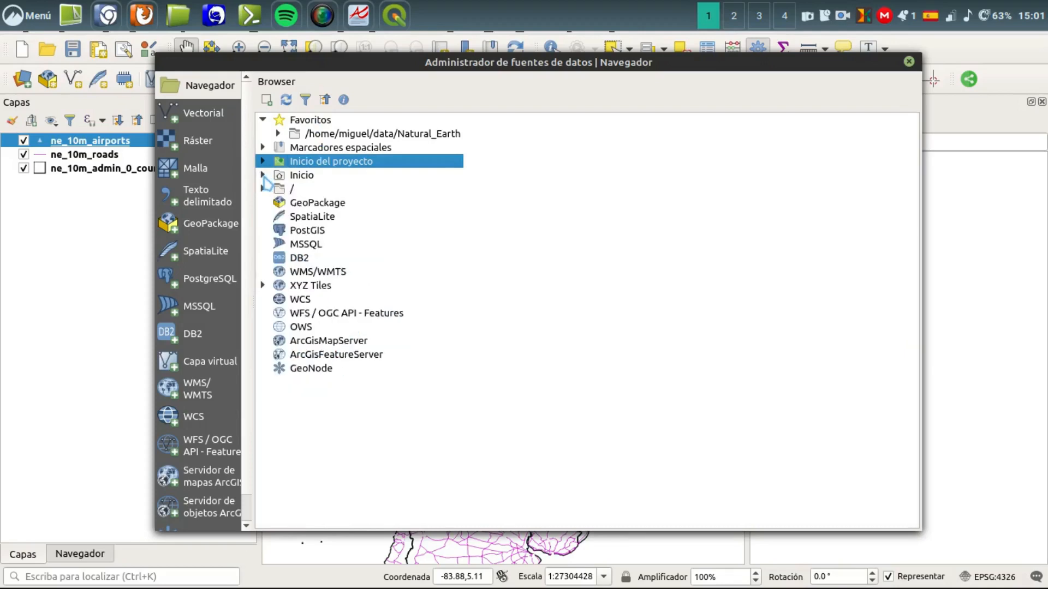
click(295, 179)
click(353, 136)
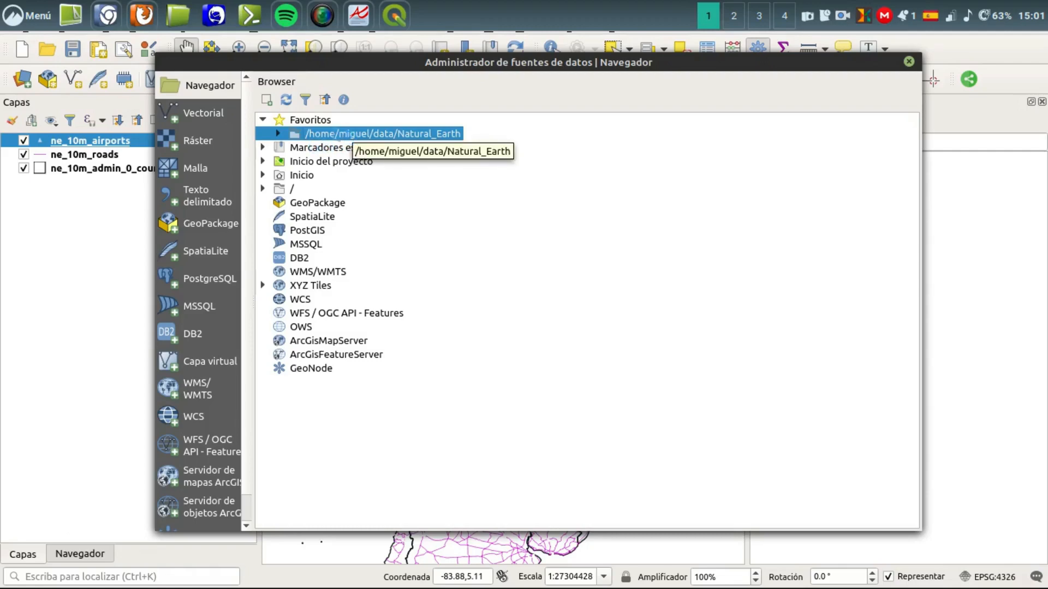
- Examine the vector source options, including the dataset file chooser and the list of encodings, without changing anything
click(205, 114)
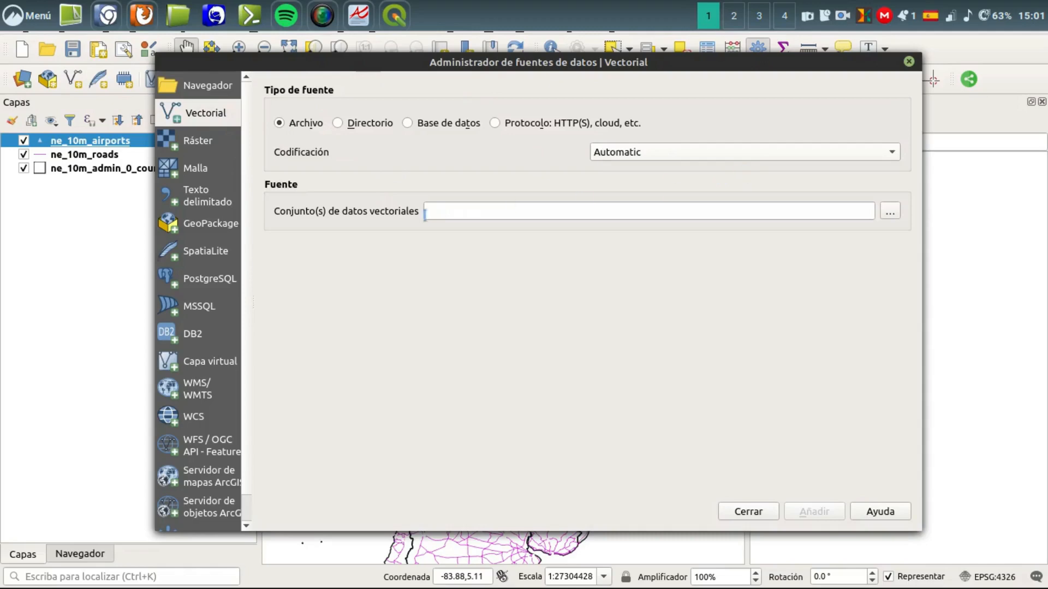
click(889, 214)
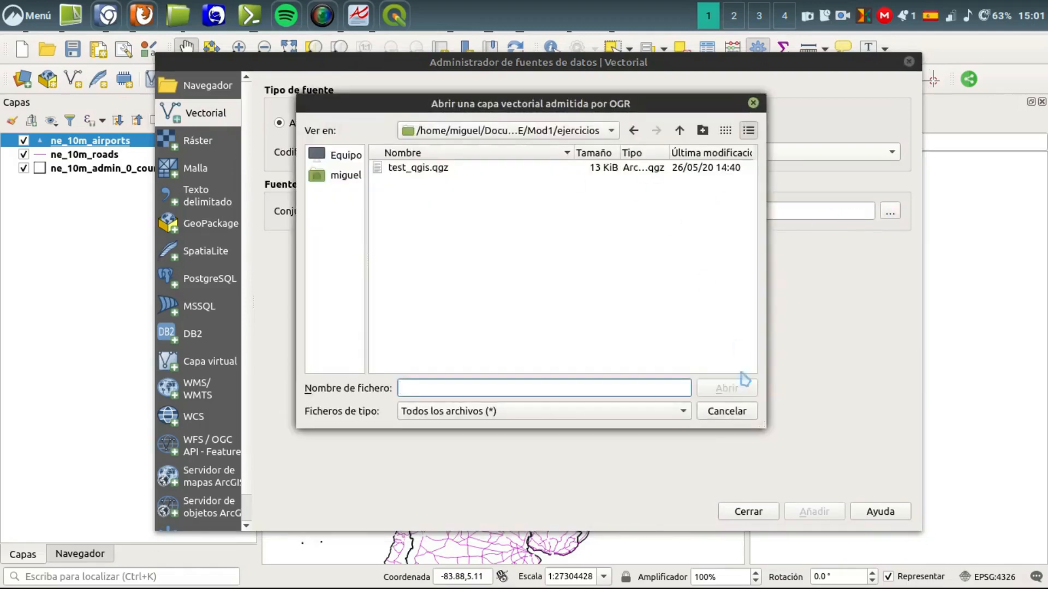
click(731, 411)
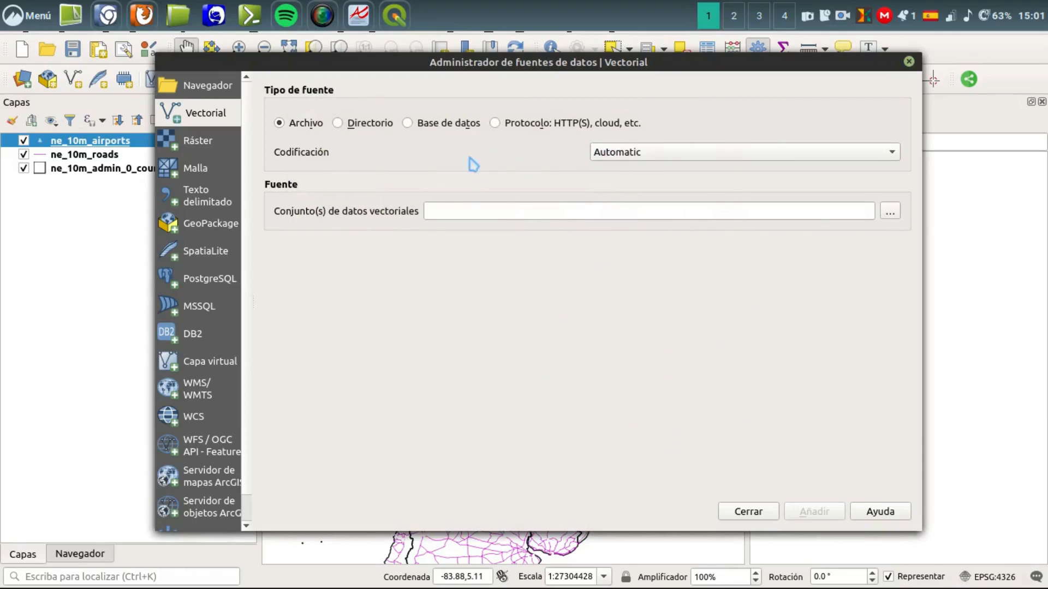
click(654, 158)
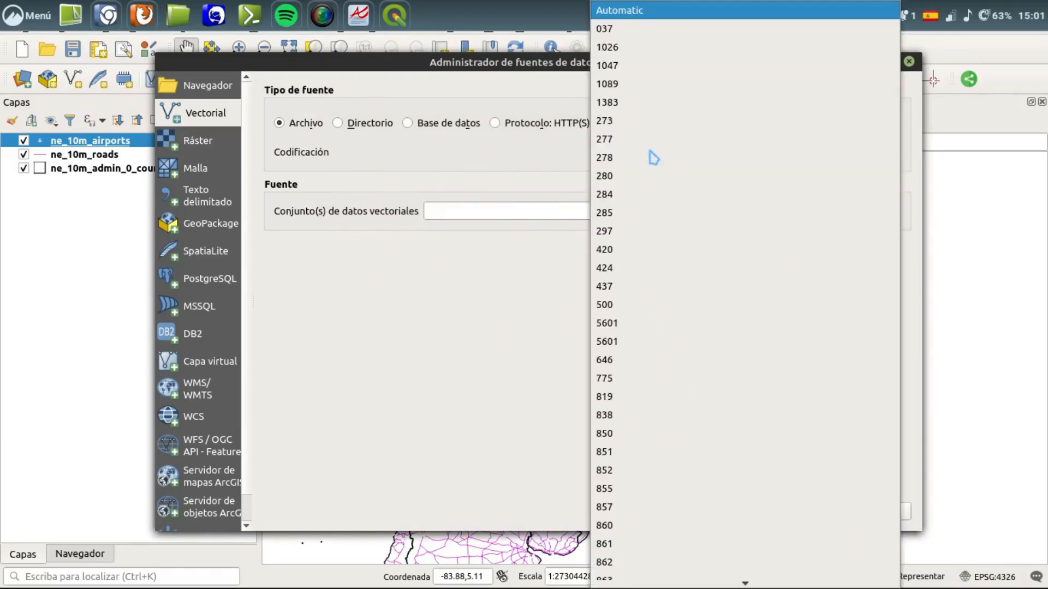
click(475, 158)
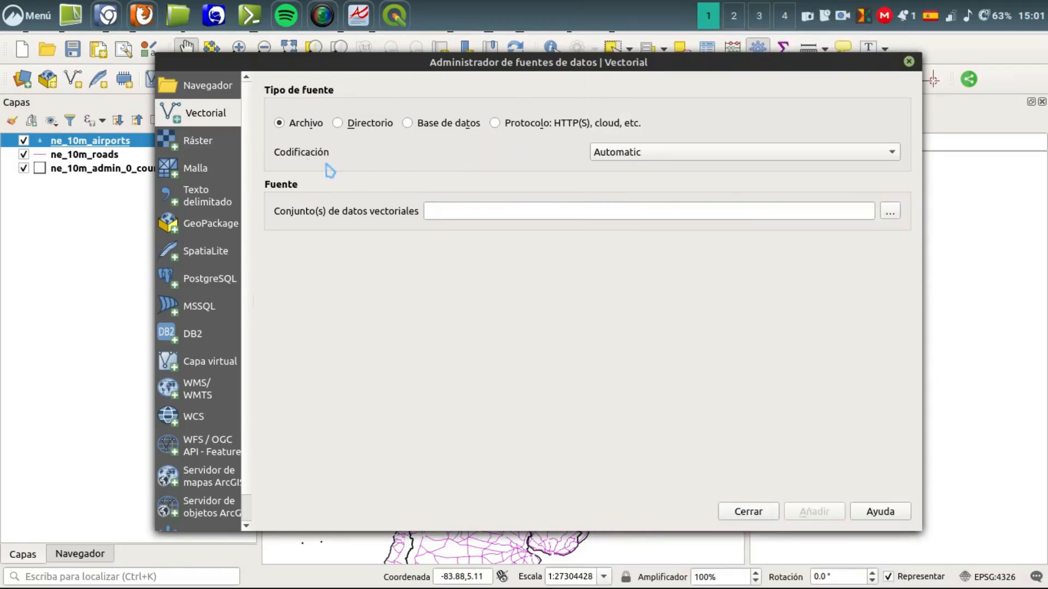
- Look through the raster, mesh and delimited text source options in the Data Source Manager
click(201, 143)
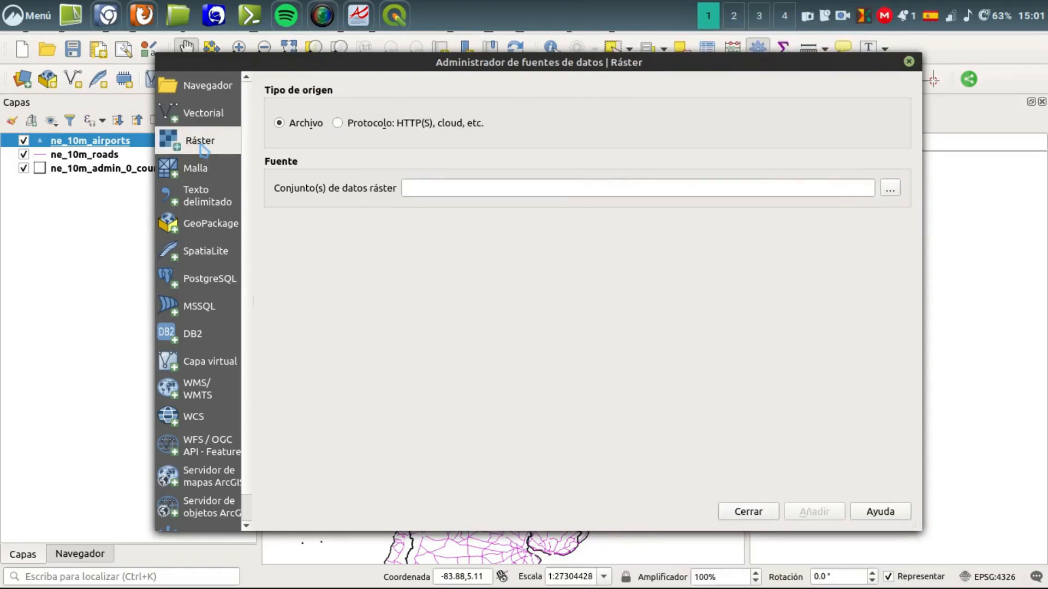
click(211, 168)
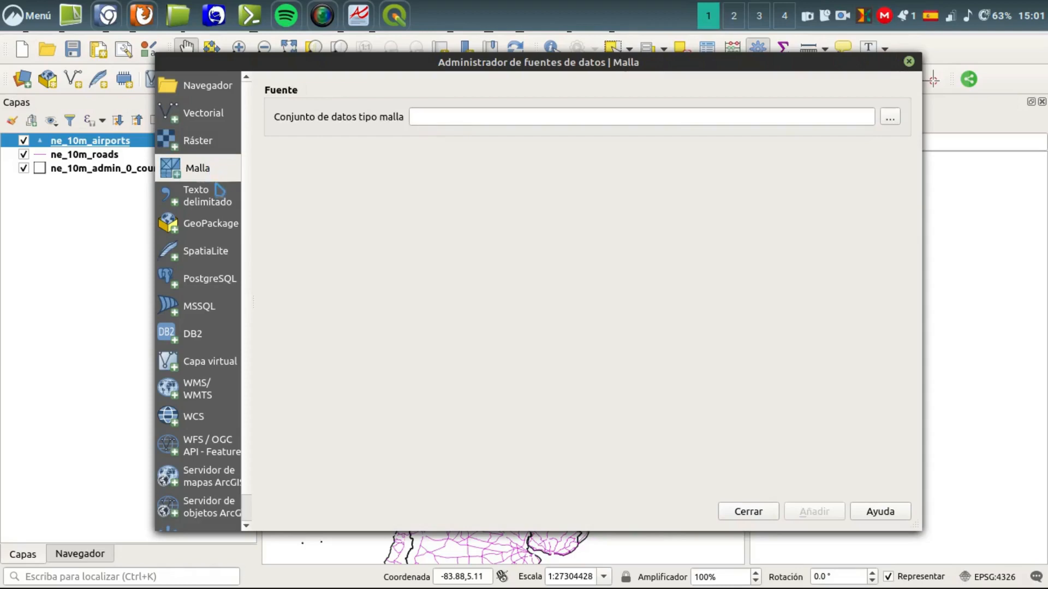
click(220, 193)
click(220, 178)
click(220, 203)
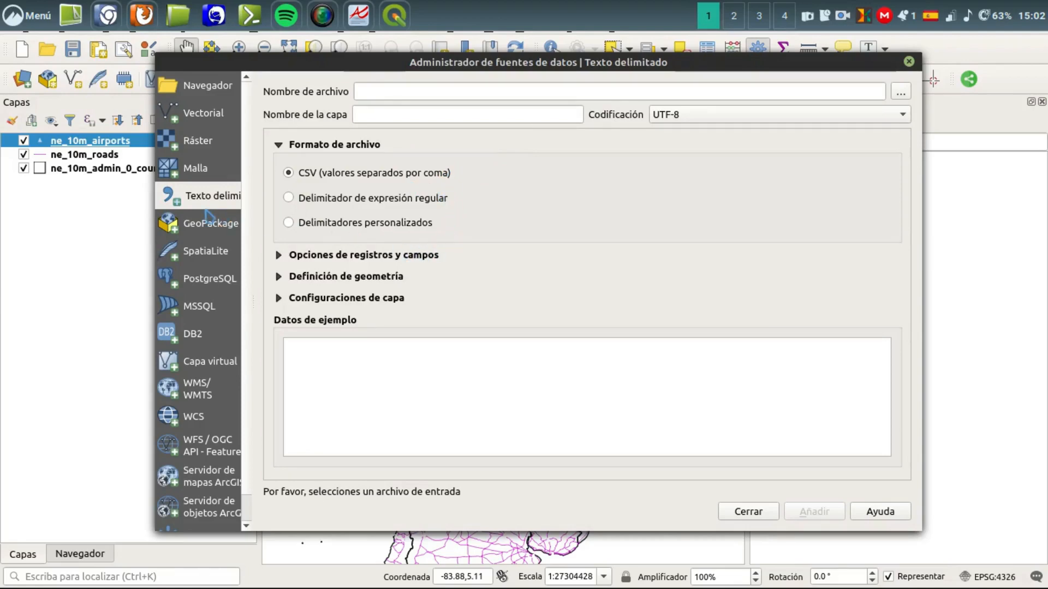
- Look through the GeoPackage, SpatiaLite, PostgreSQL, MSSQL and DB2 database source options in the Data Source Manager
click(208, 232)
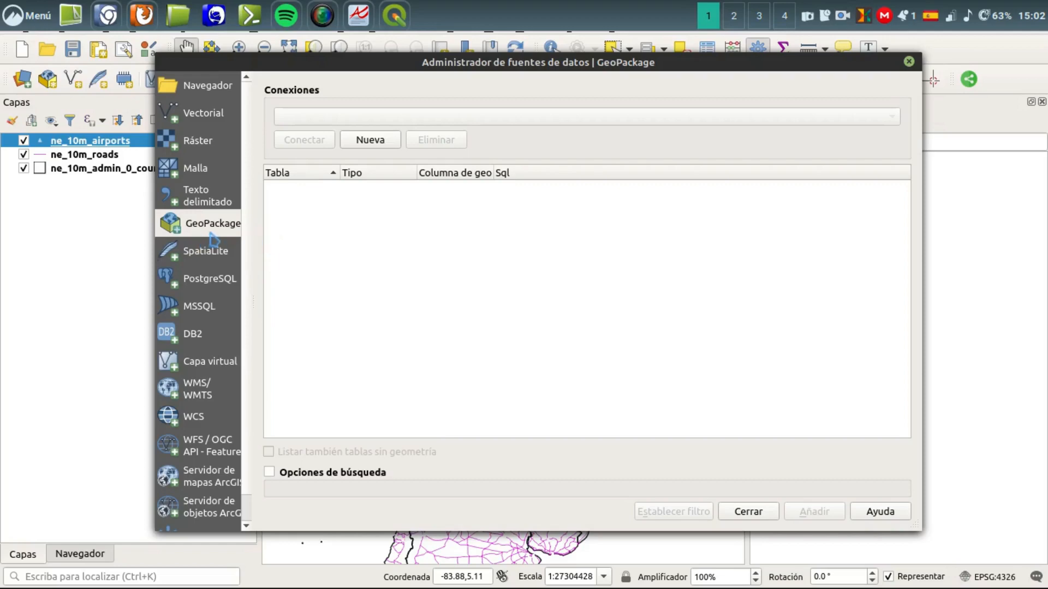
click(201, 262)
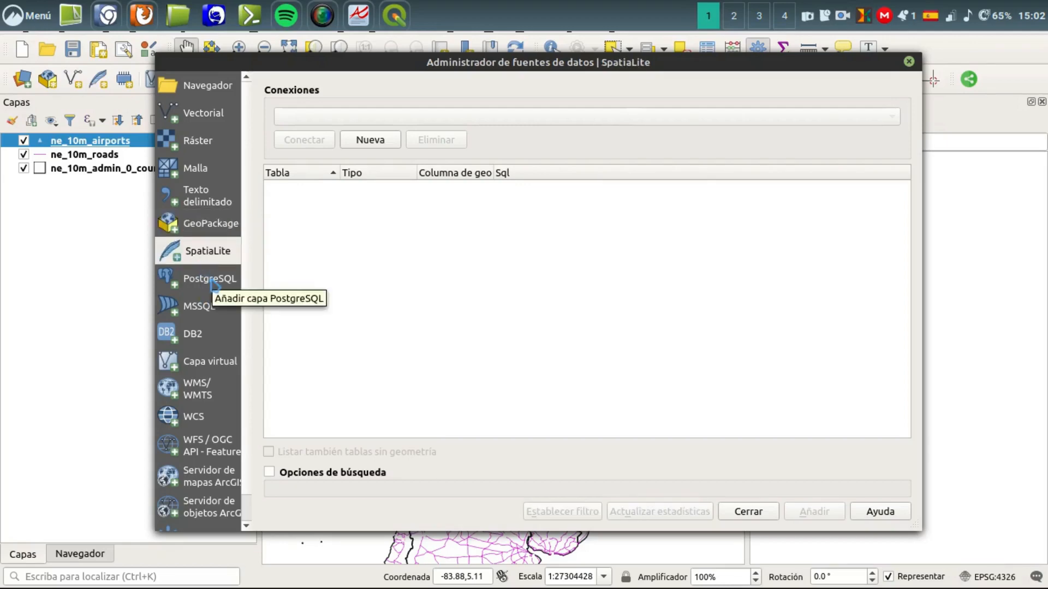
click(212, 284)
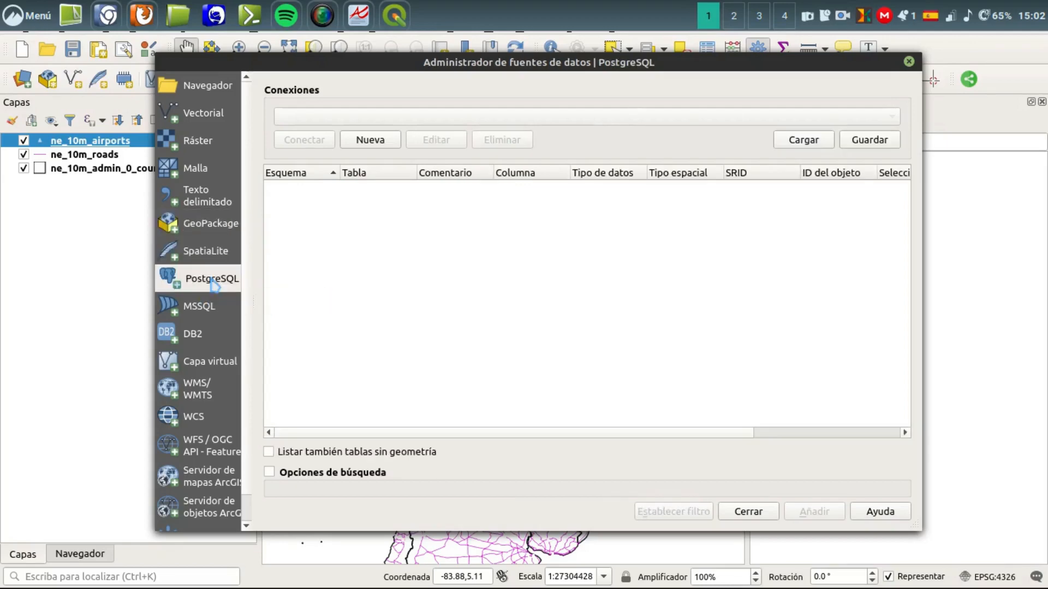
click(217, 314)
click(214, 337)
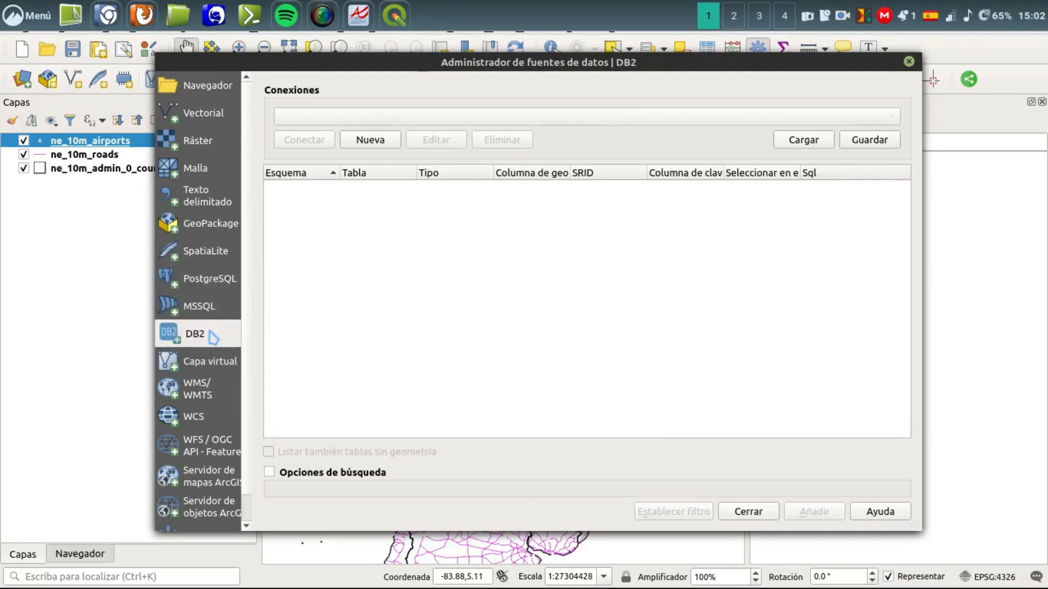
- Examine the virtual layer, WMS/WMTS, WCS and WFS / OGC API - Features source options, and close the Data Source Manager
click(211, 365)
click(205, 396)
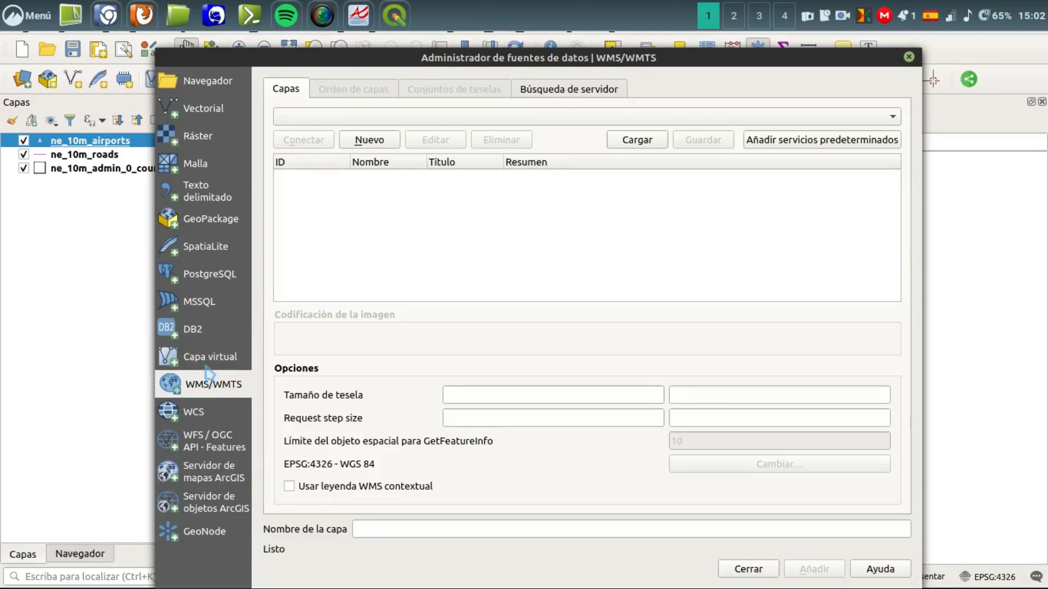
click(206, 368)
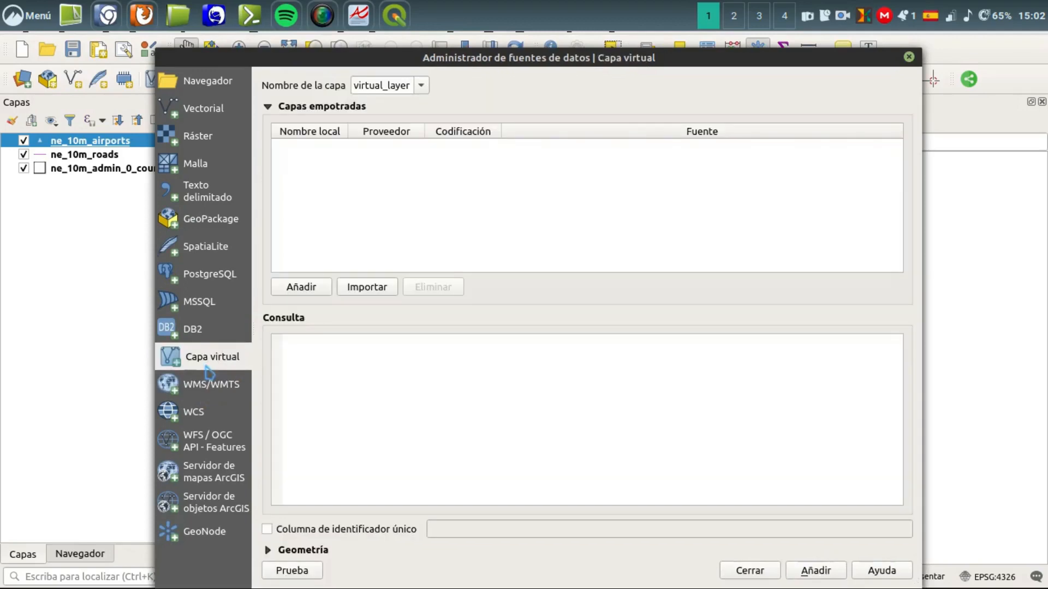
click(210, 388)
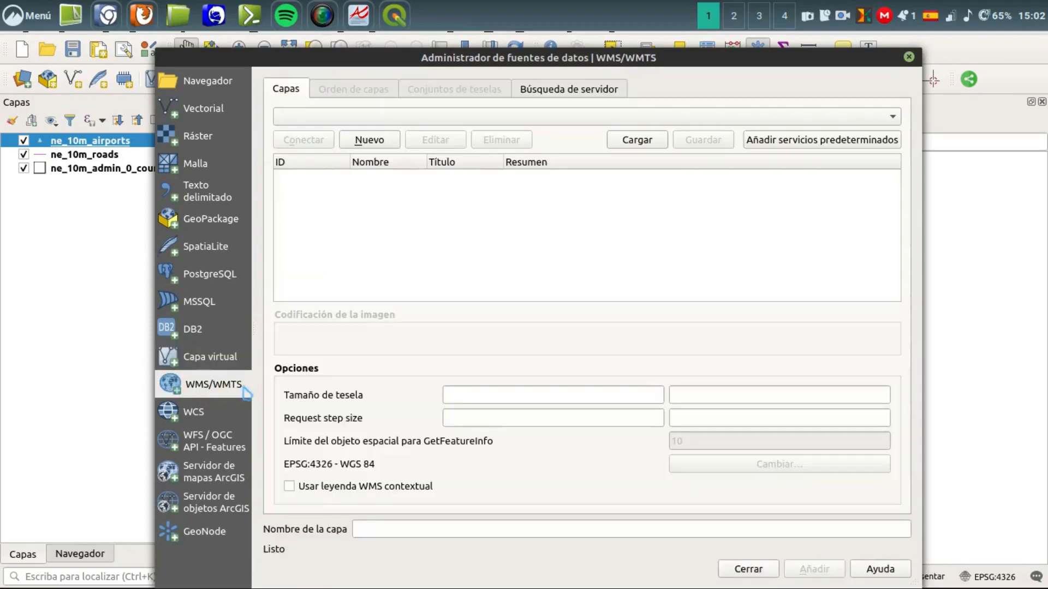
click(217, 440)
click(209, 417)
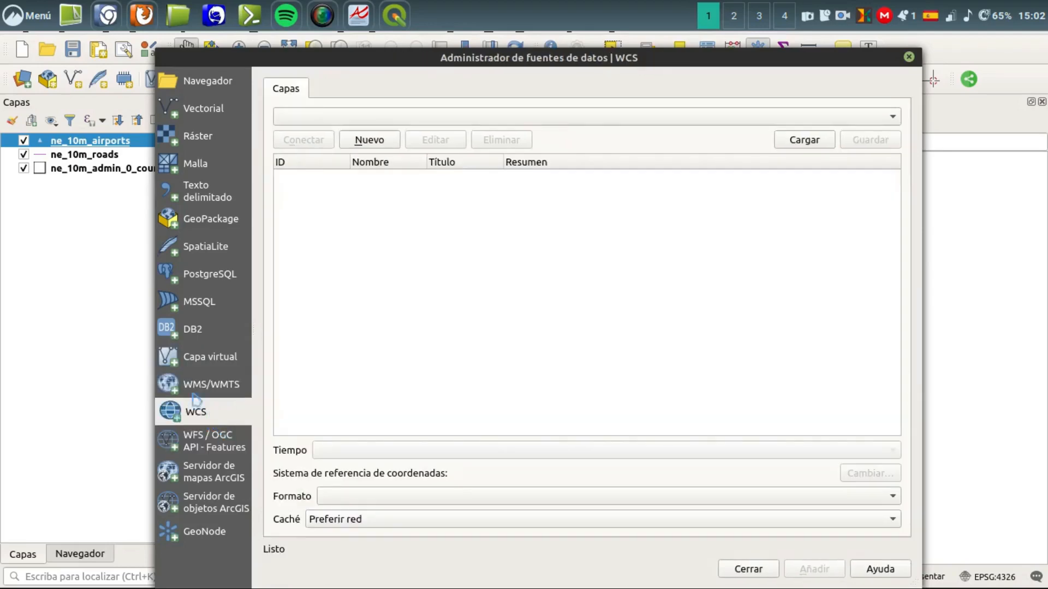
click(195, 391)
click(207, 439)
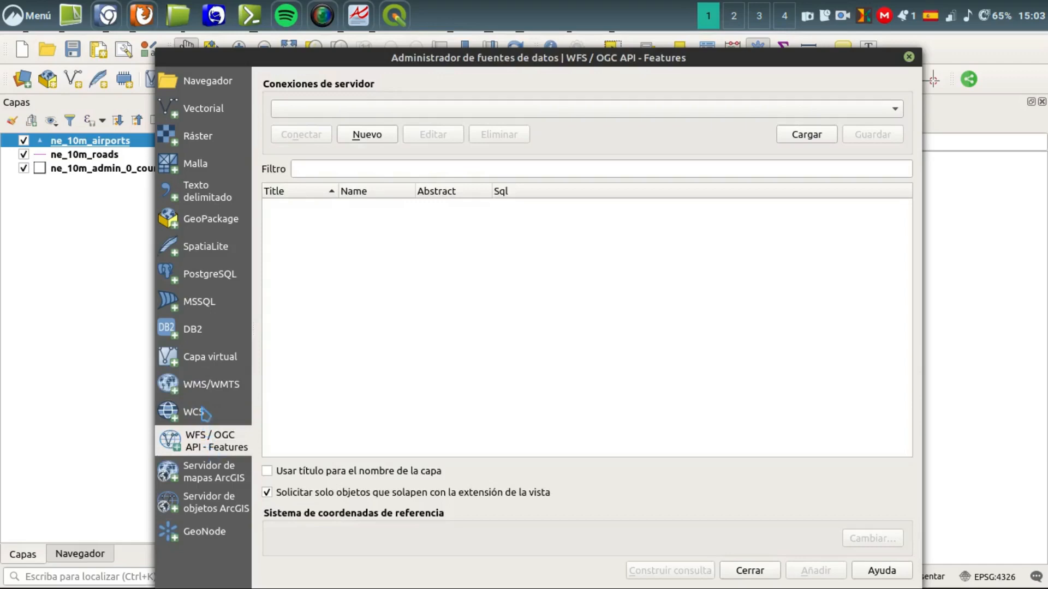
click(205, 385)
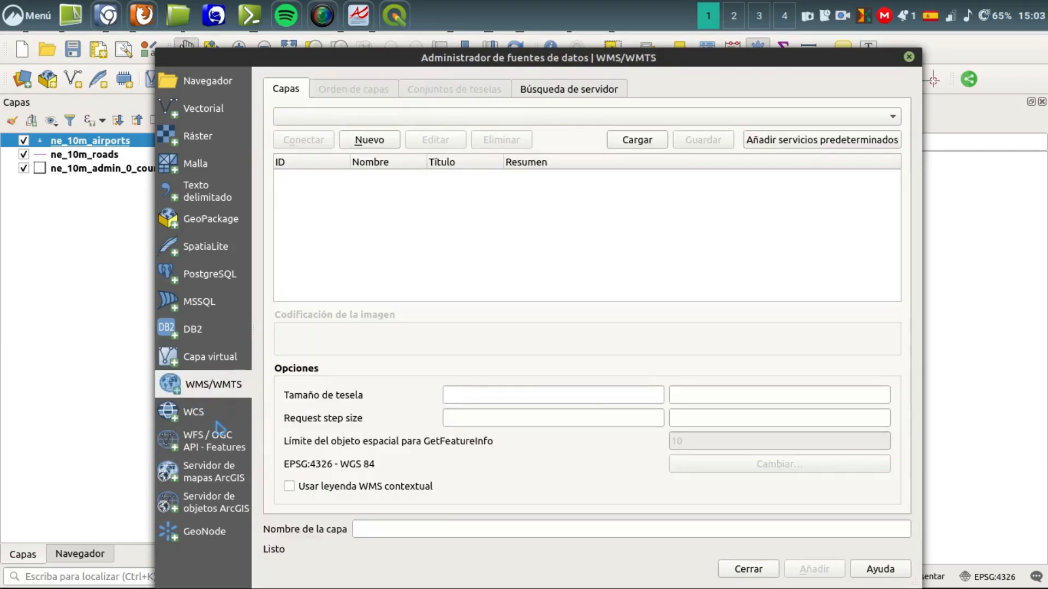
click(219, 442)
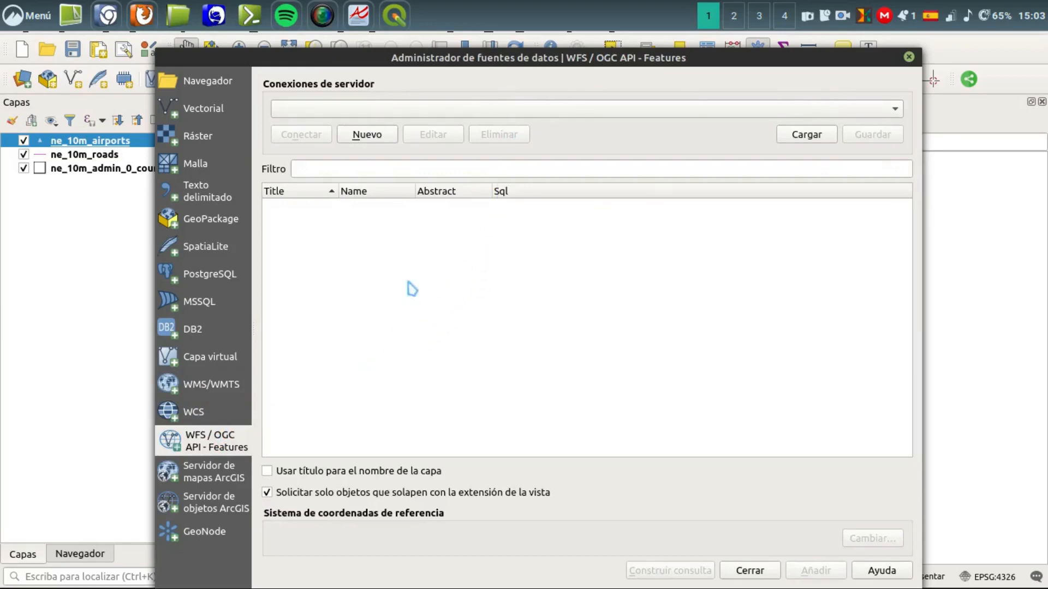
click(910, 57)
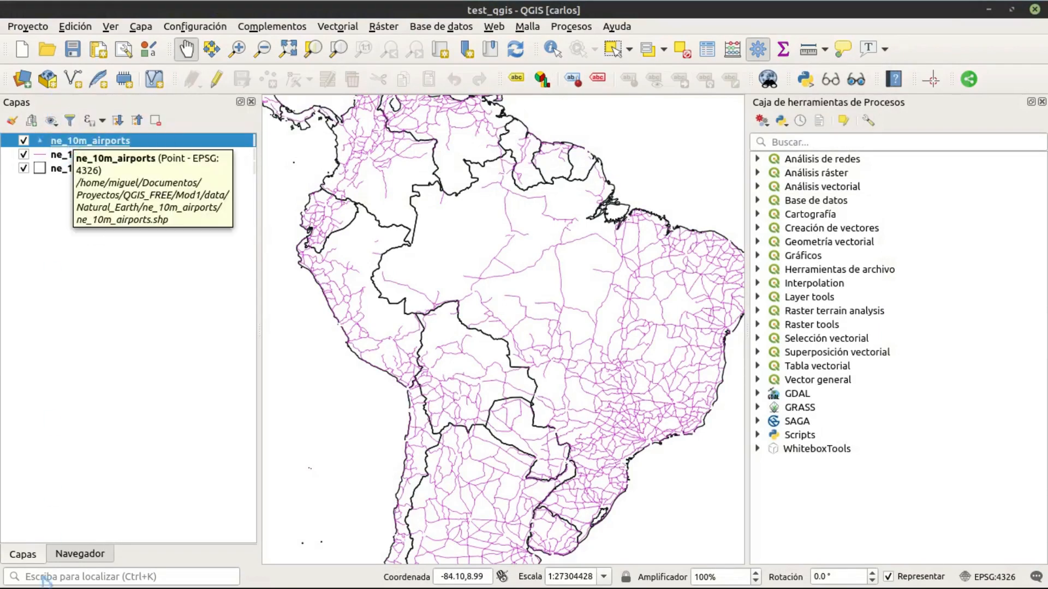
- Expand the Natural_Earth favourite in the docked Navegador and compare it with the browser of the Data Source Manager
click(76, 556)
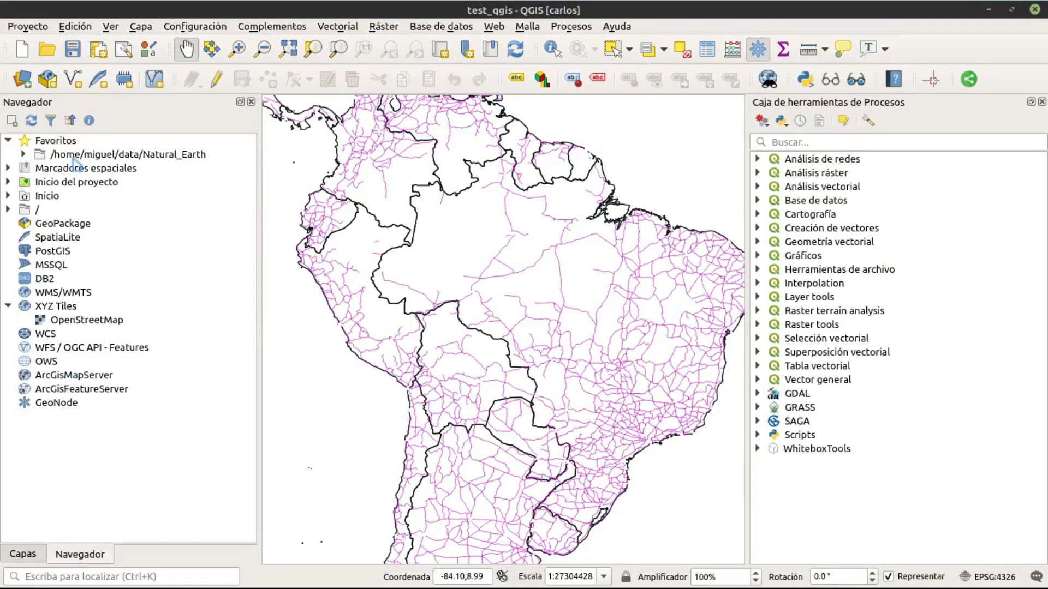
click(24, 156)
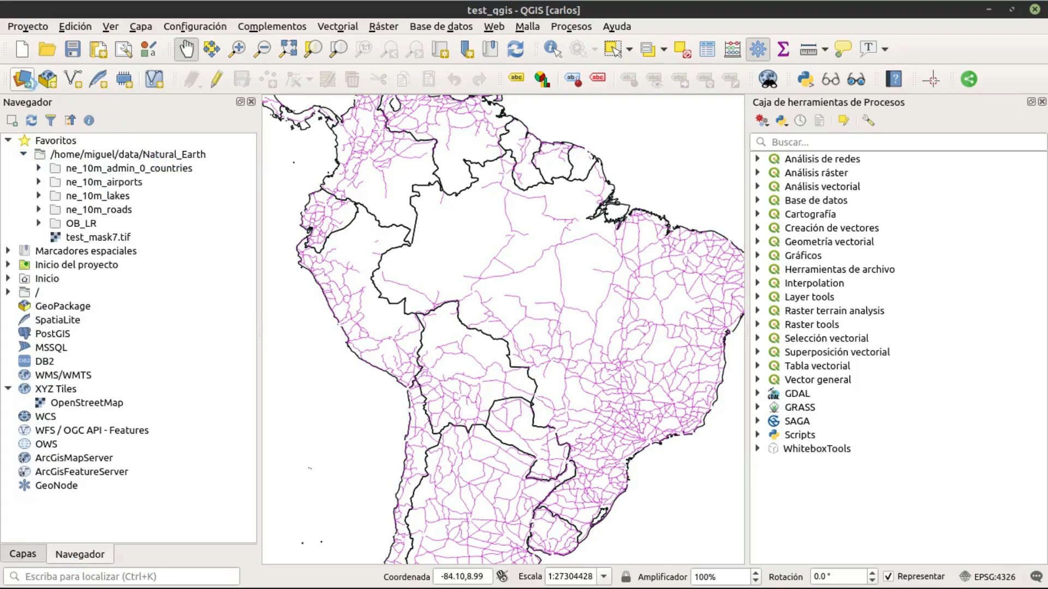
click(24, 81)
click(217, 71)
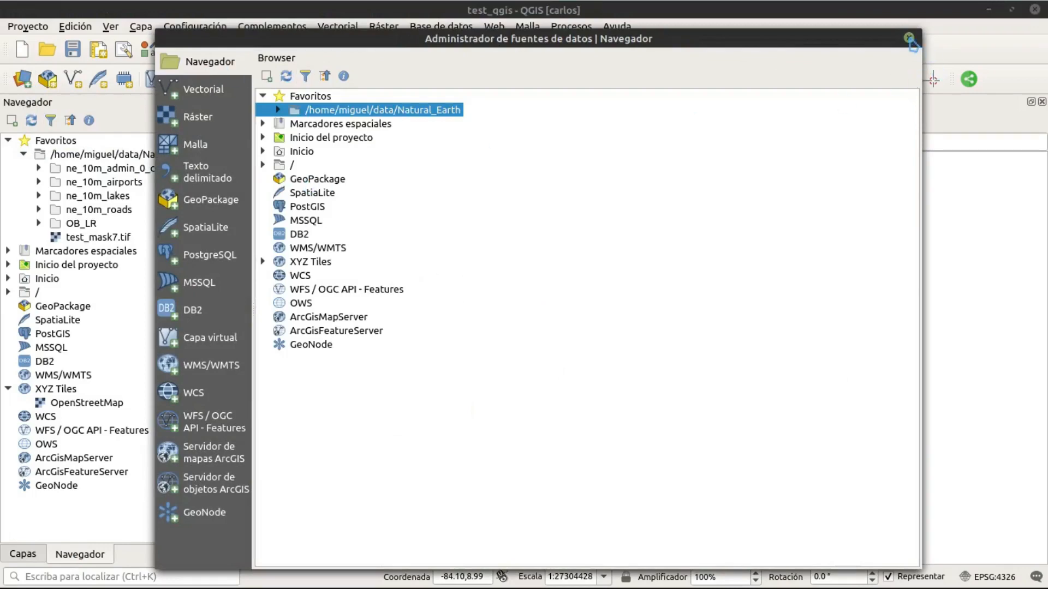
click(909, 37)
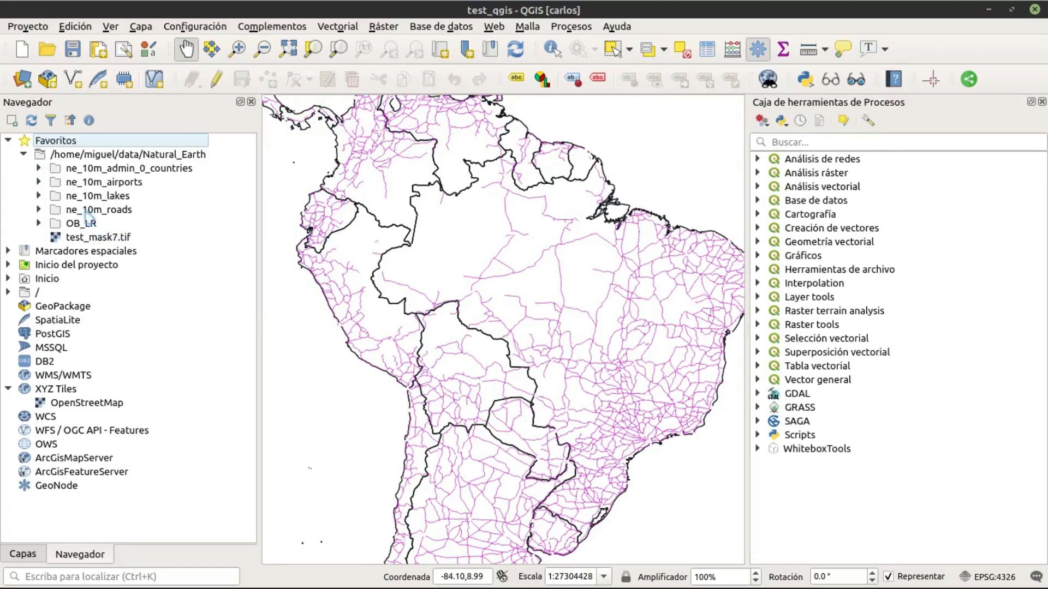
- Add ne_10m_lakes.shp from the ne_10m_lakes folder to the map and view the actions available for that file
click(41, 197)
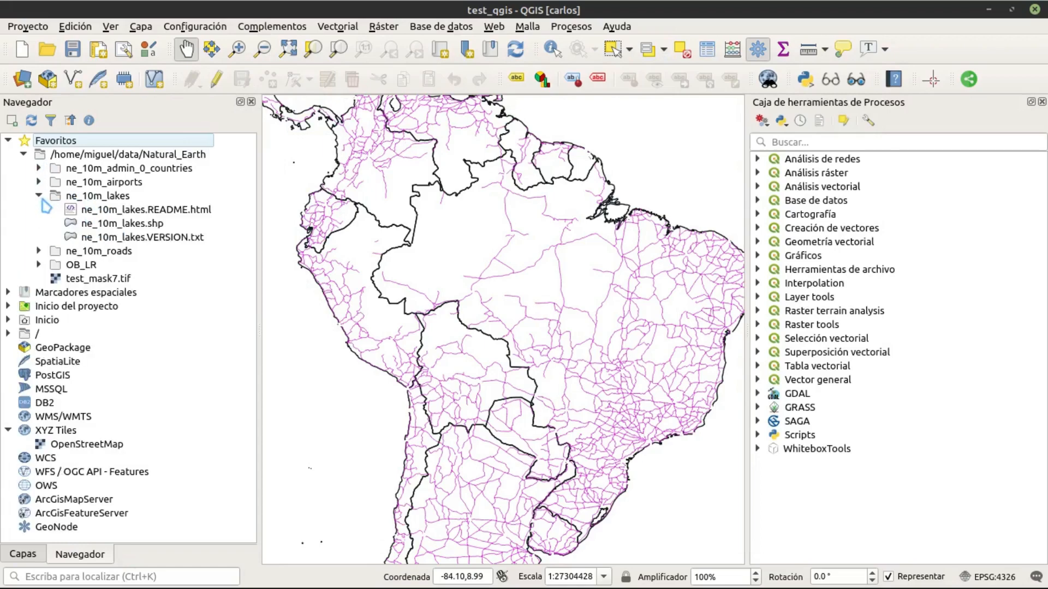
click(109, 228)
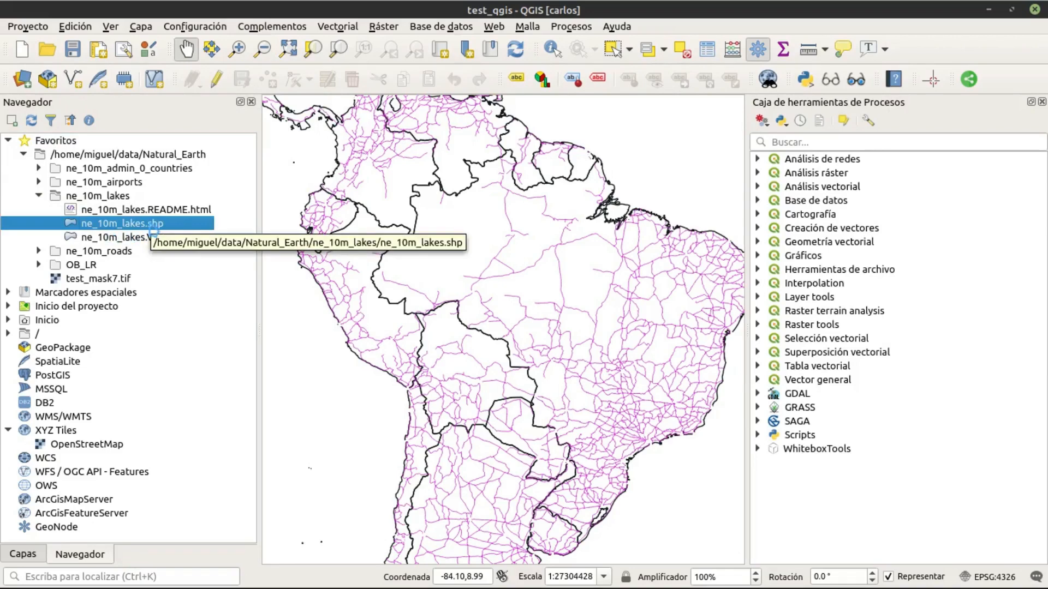
mouse_move(153, 232)
mouse_down()
mouse_move(503, 248)
mouse_move(492, 252)
mouse_up()
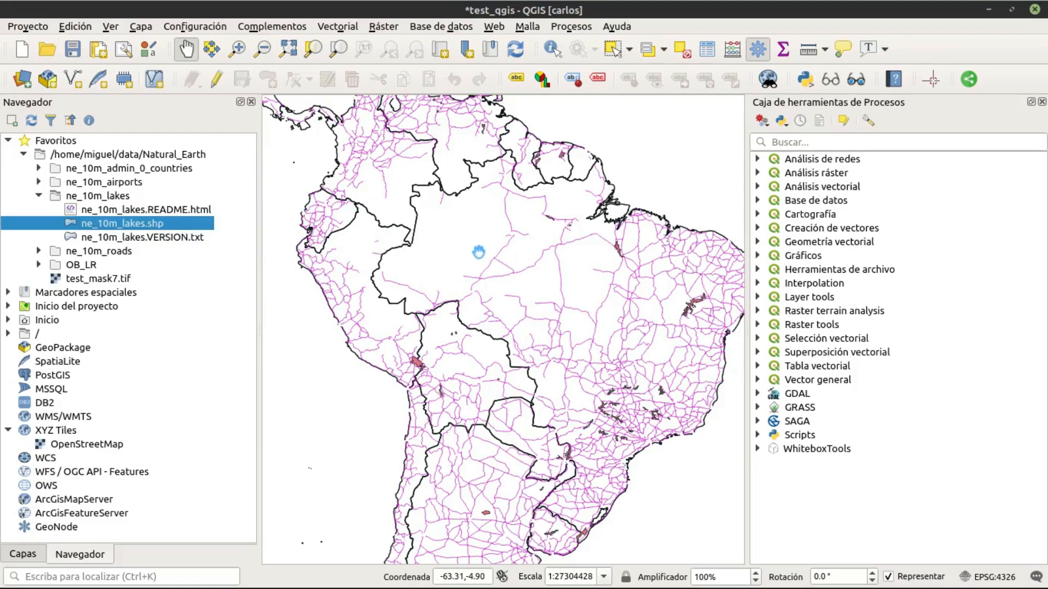
scroll(671, 305, up, 1)
scroll(691, 322, down, 1)
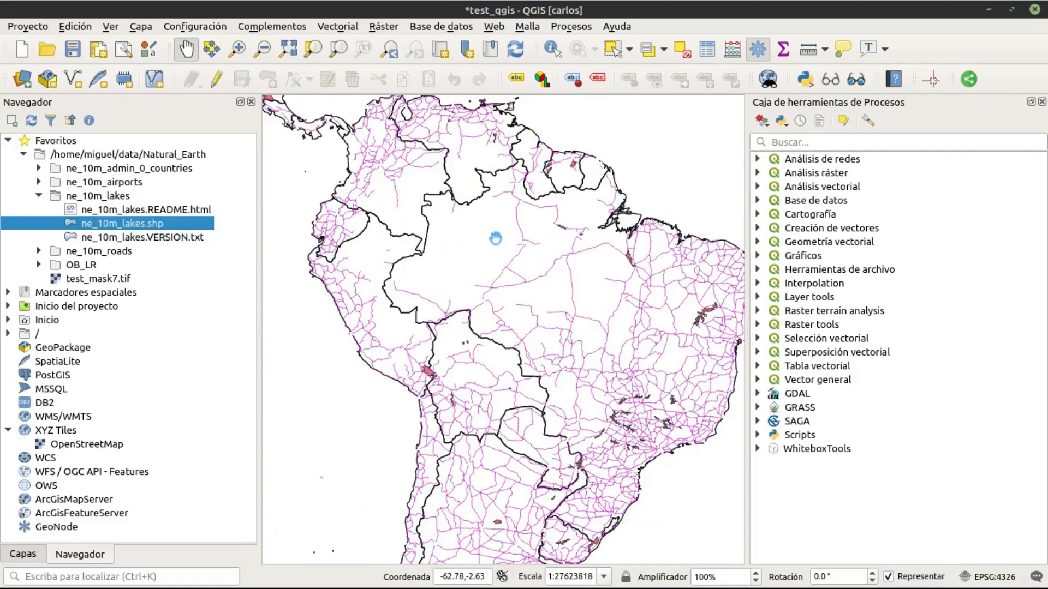
right_click(127, 229)
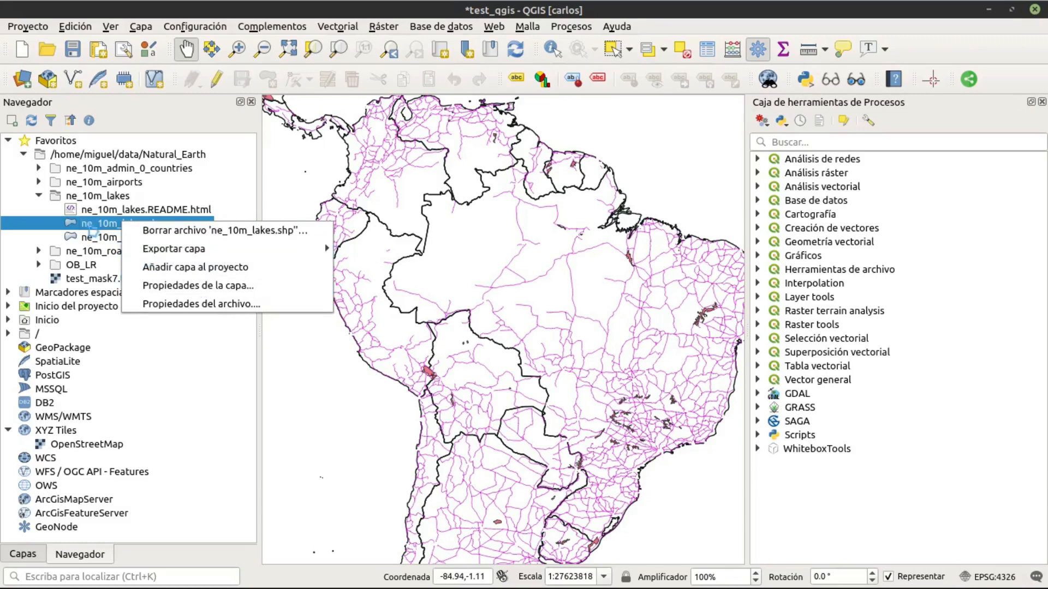
click(24, 83)
- Expand Natural_Earth and its ne_10m_roads folder in the Data Source Manager, and open the layer properties of ne_10m_roads.shp
click(24, 82)
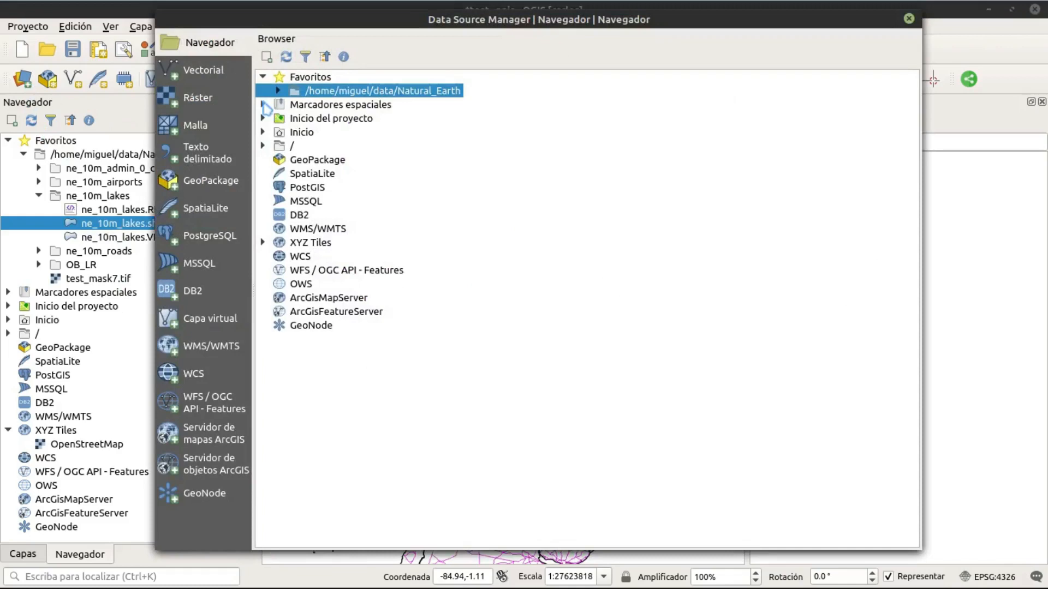
click(278, 91)
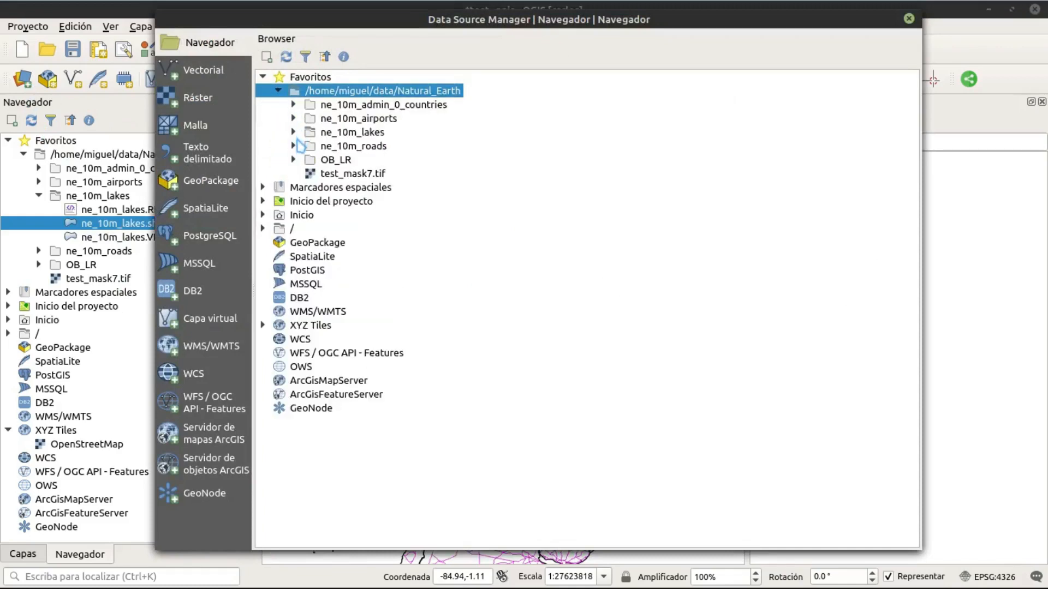
click(294, 146)
click(384, 188)
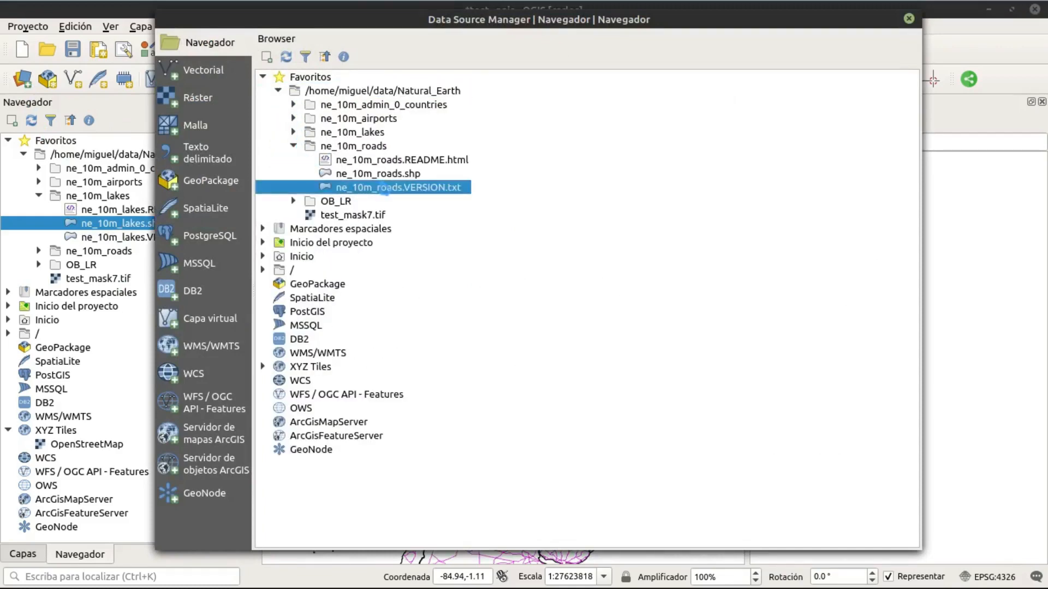
right_click(383, 179)
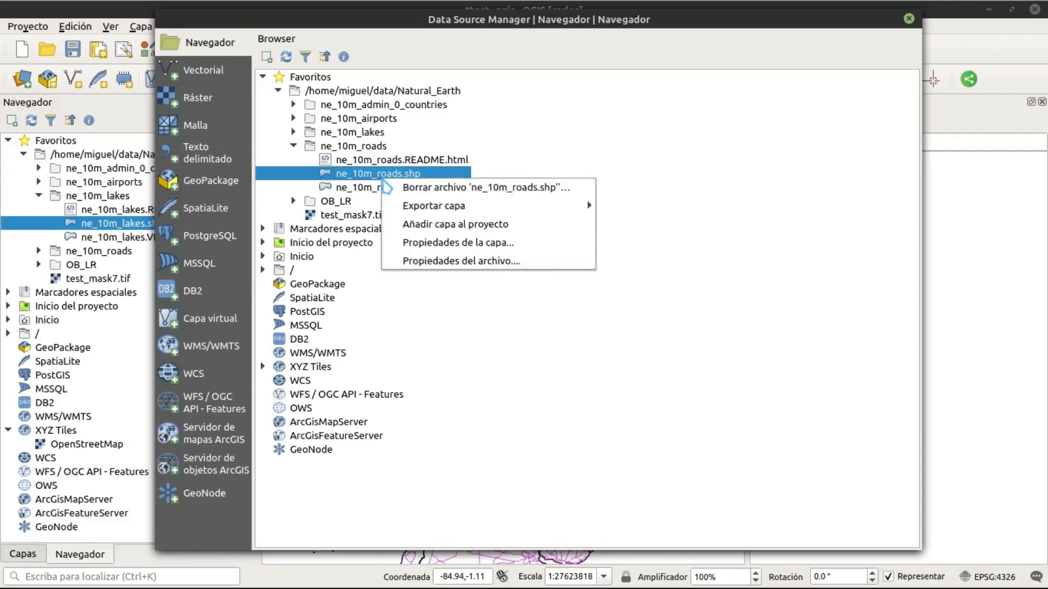
click(445, 246)
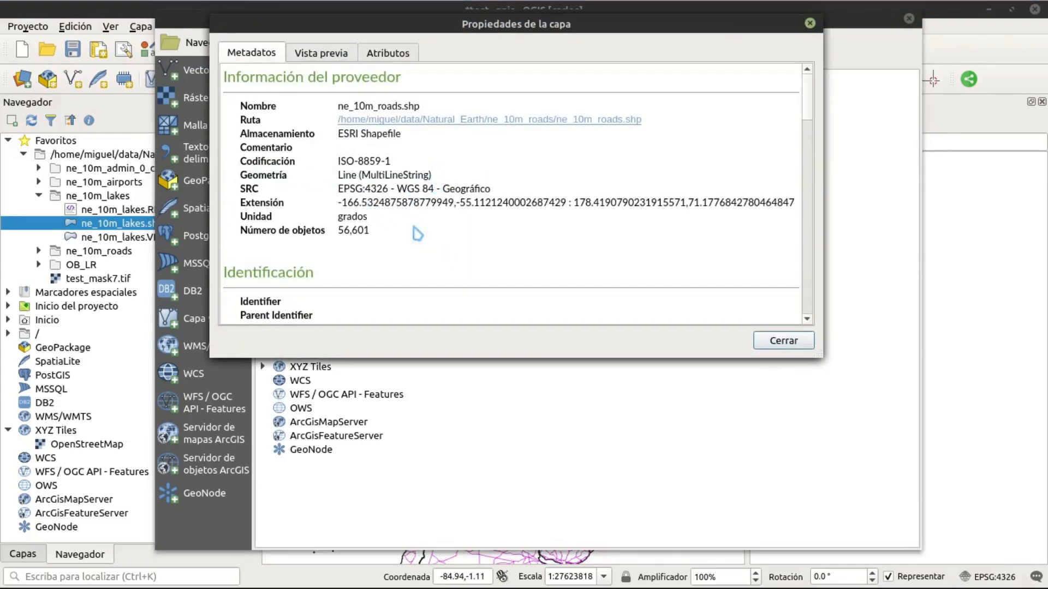
- Examine the metadata, map preview and attribute table of ne_10m_roads.shp, and close its layer properties
scroll(428, 286, down, 5)
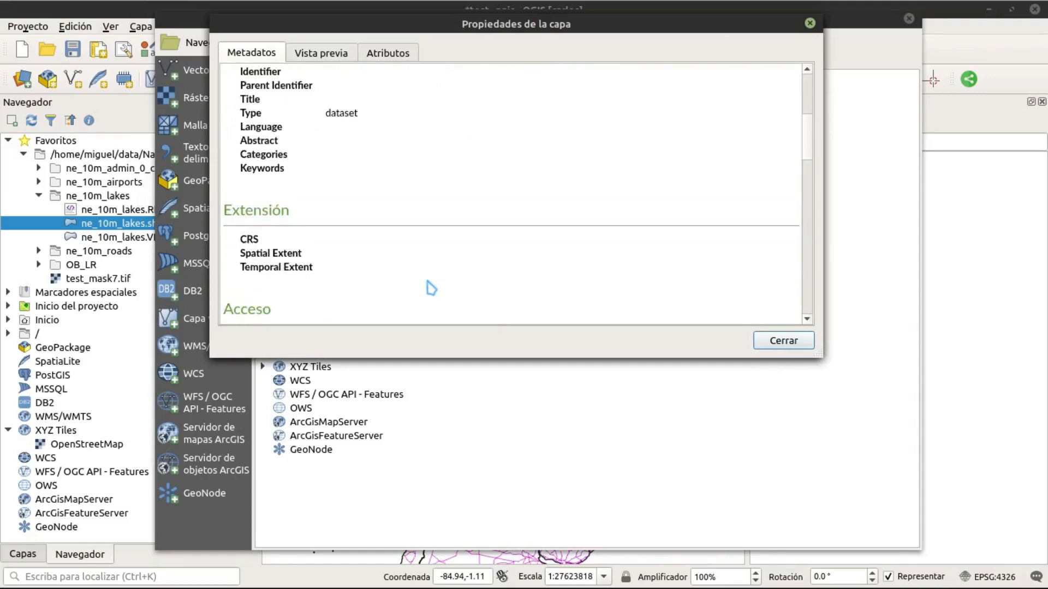
scroll(428, 285, up, 5)
click(314, 52)
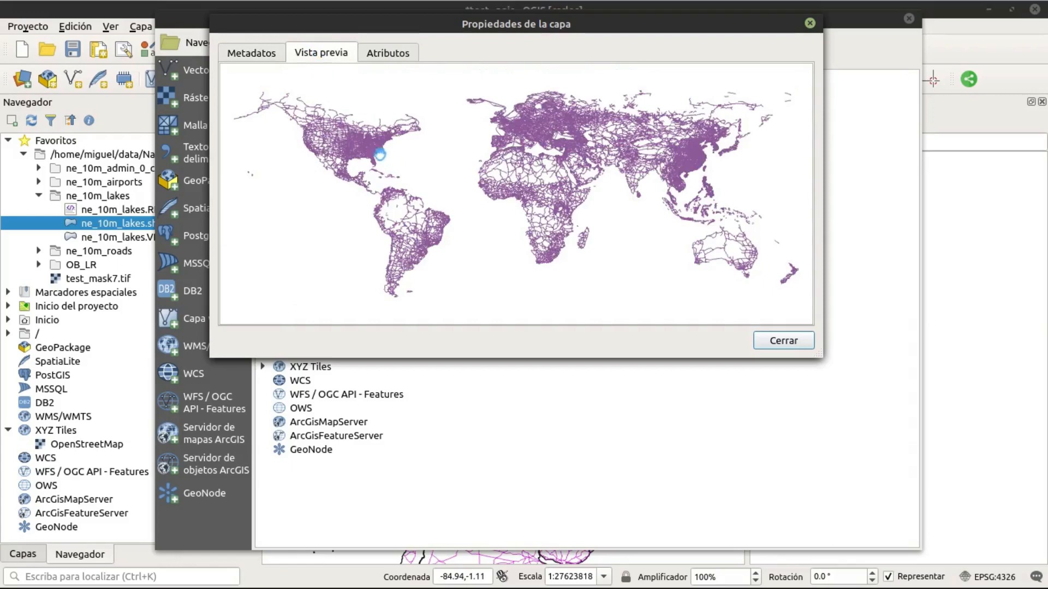
click(388, 53)
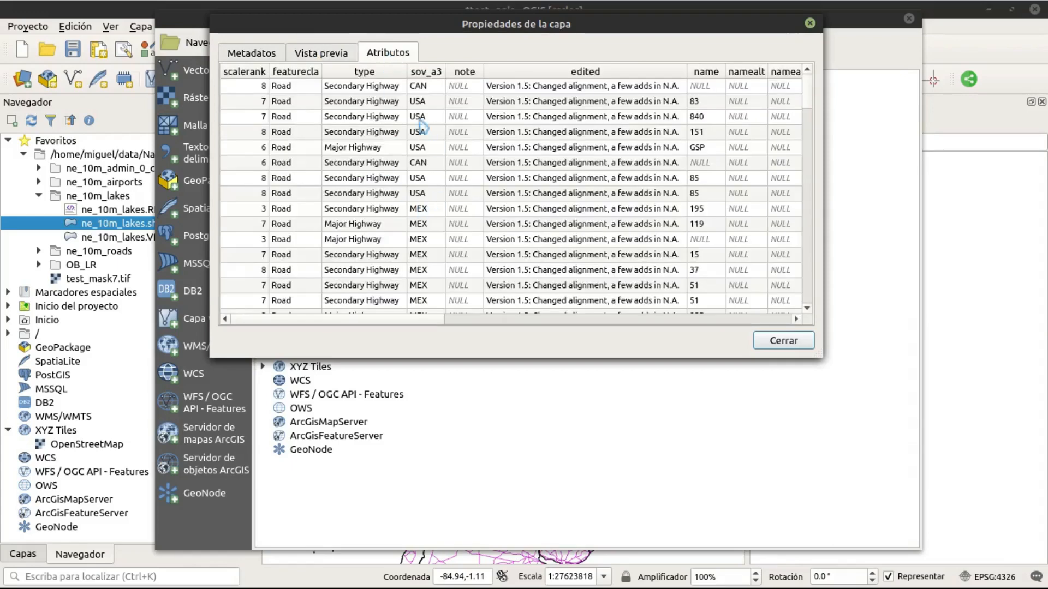
click(344, 54)
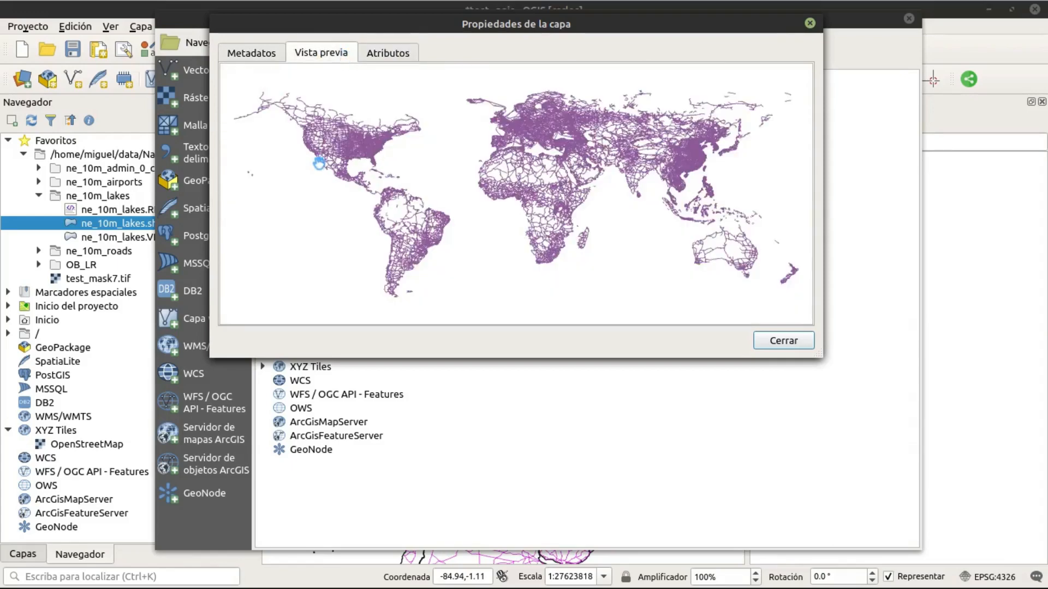
scroll(320, 161, up, 2)
scroll(326, 161, down, 3)
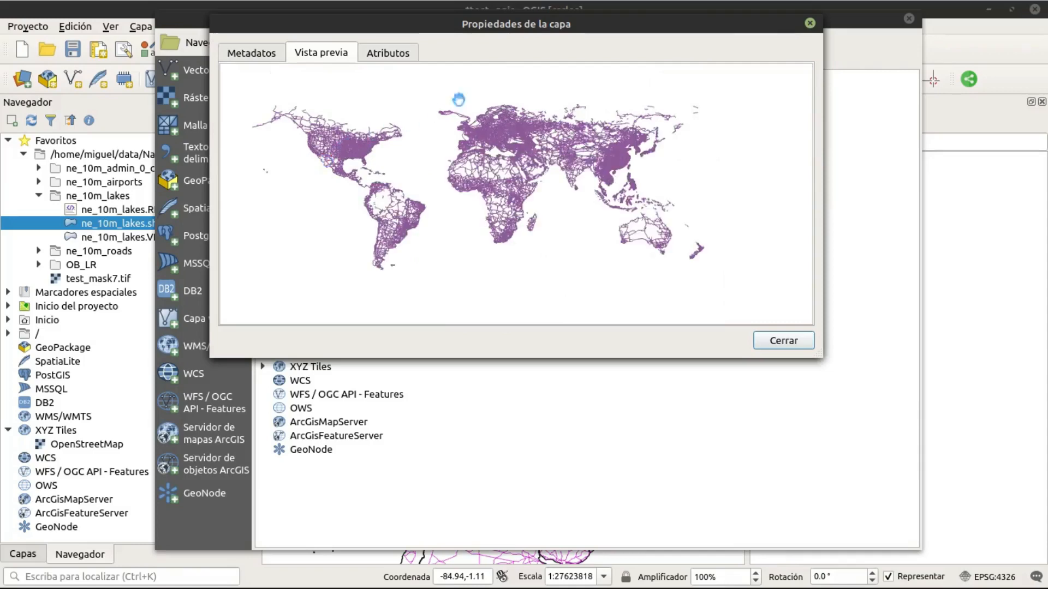
click(780, 343)
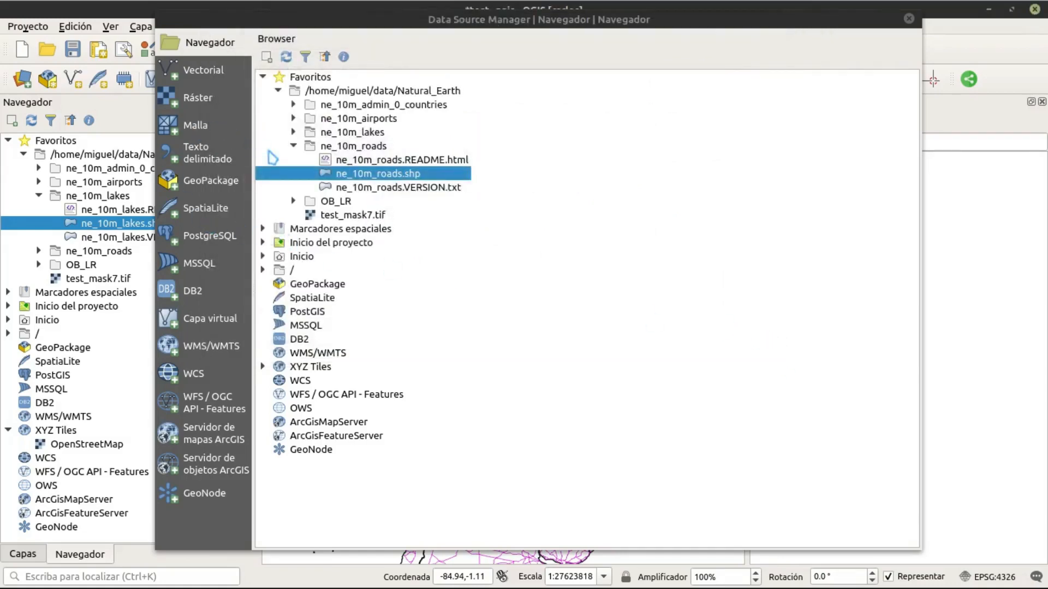
- Collapse the ne_10m_roads folder and check the files in ne_10m_lakes, leaving that folder collapsed too
click(293, 146)
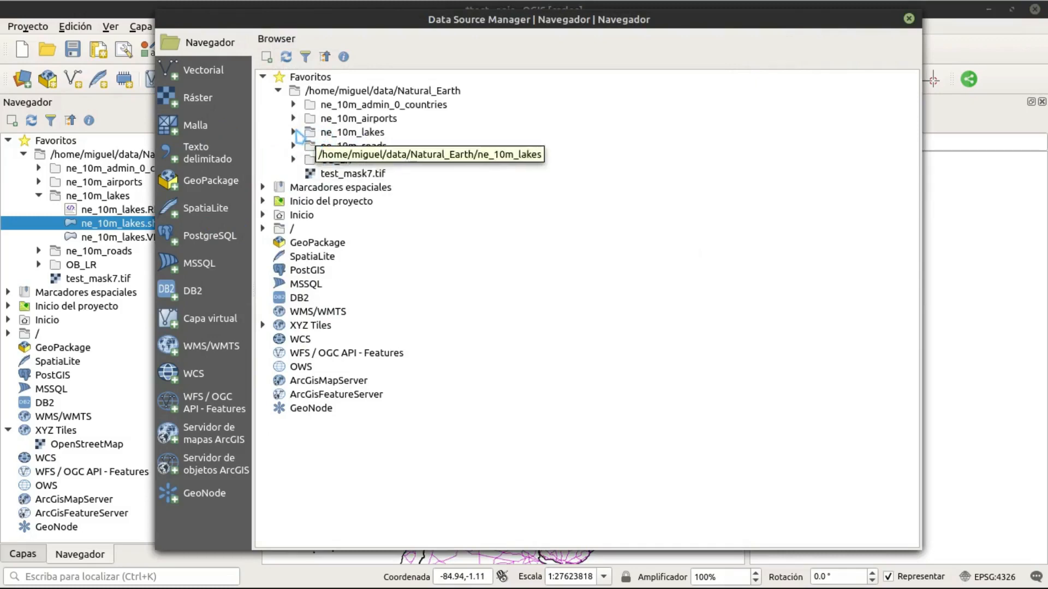
click(294, 132)
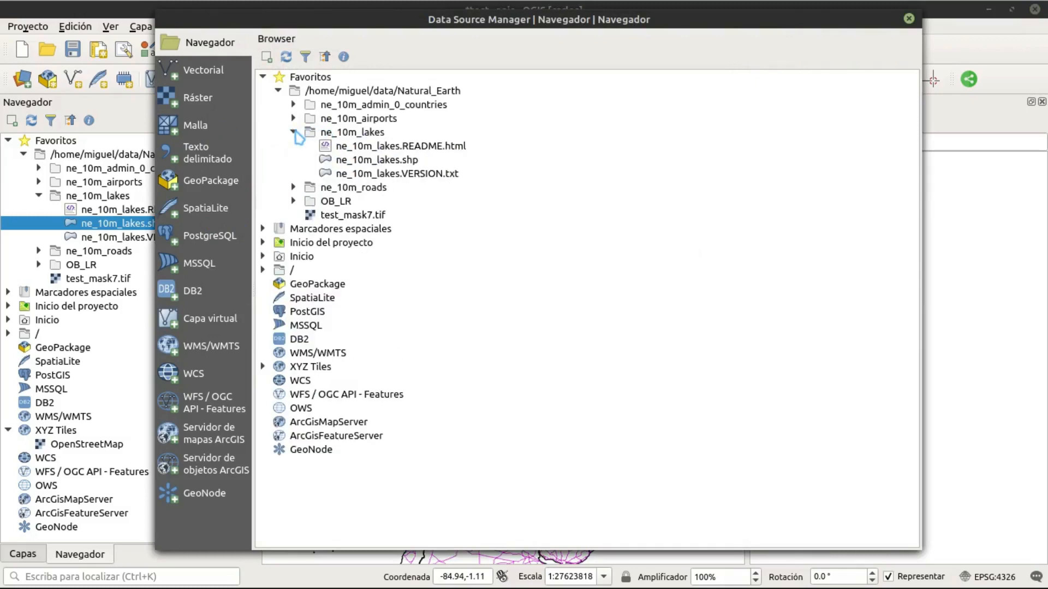
click(294, 132)
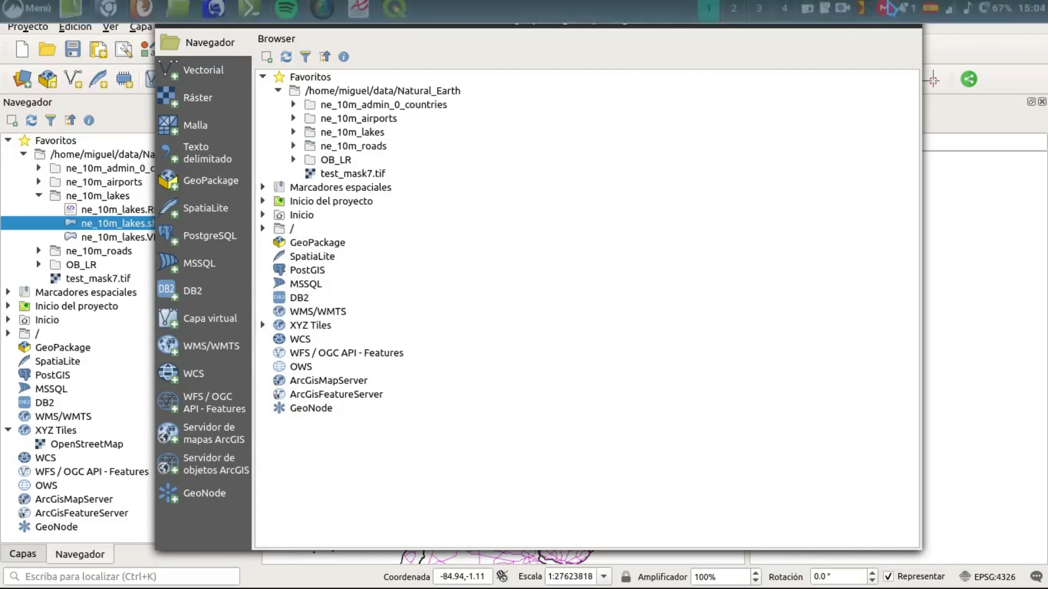
- Close the Data Source Manager and collapse the ne_10m_lakes and ne_10m_airports folders in the Browser panel
drag(910, 23, 910, 22)
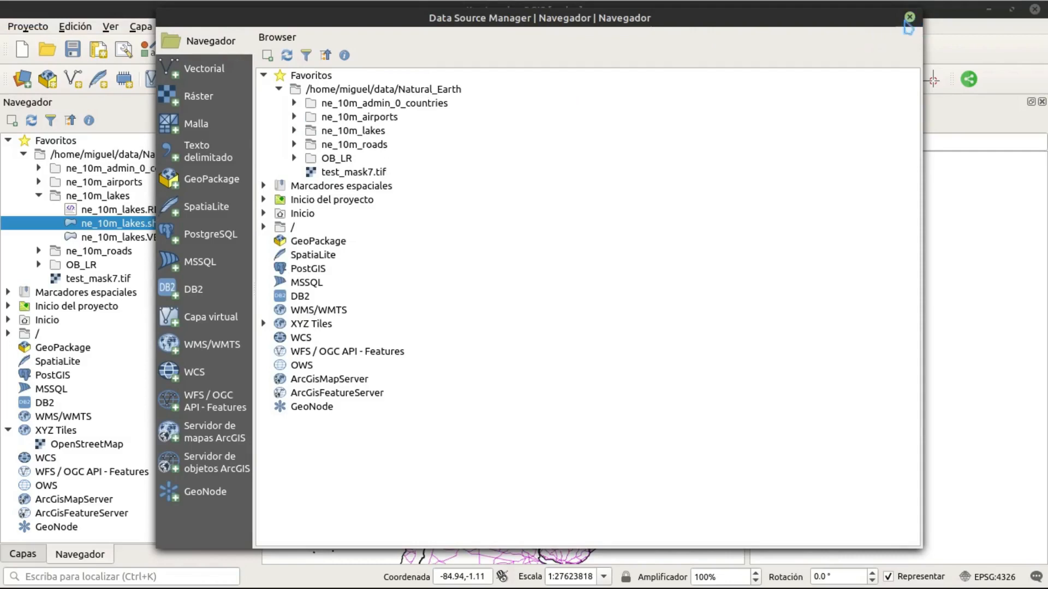
key(Escape)
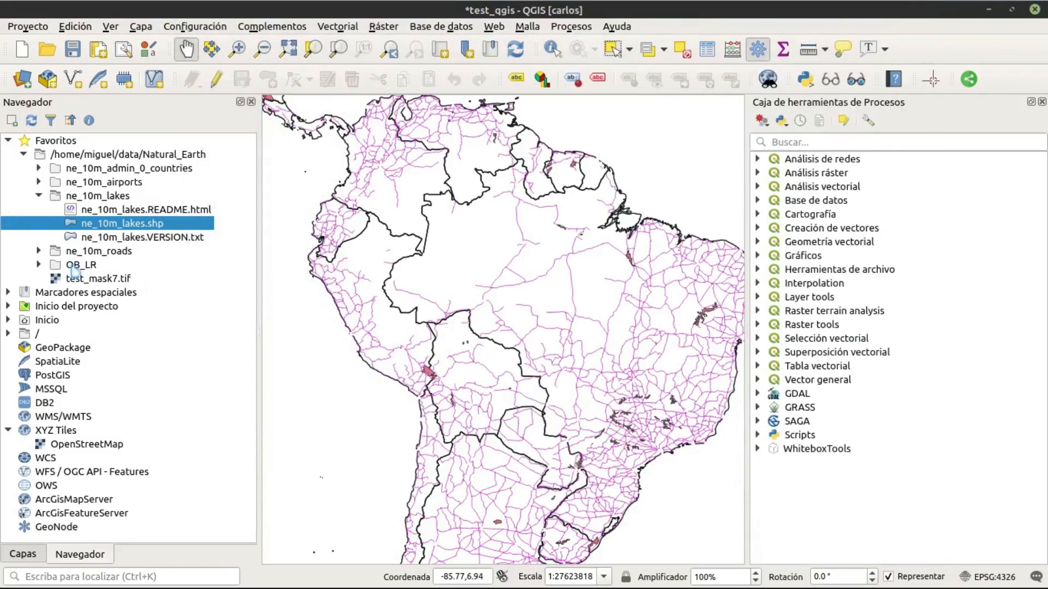
click(101, 279)
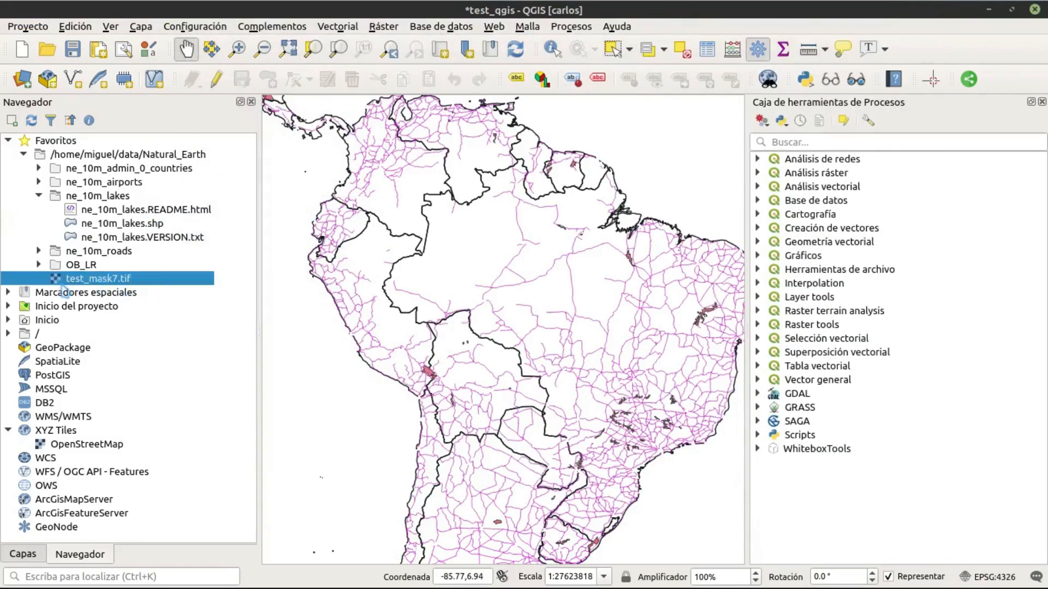
click(38, 196)
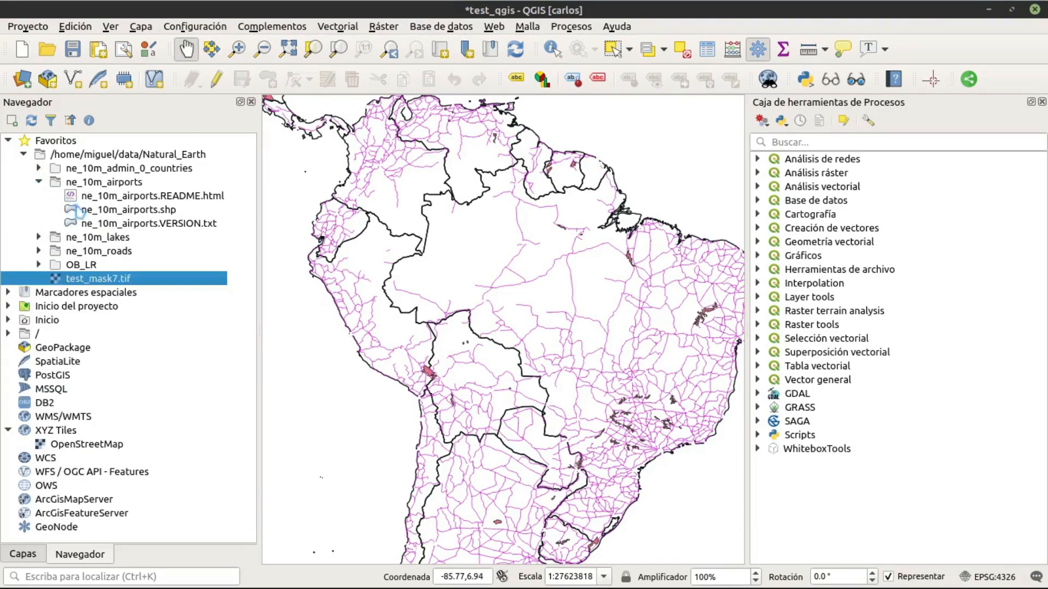
click(39, 181)
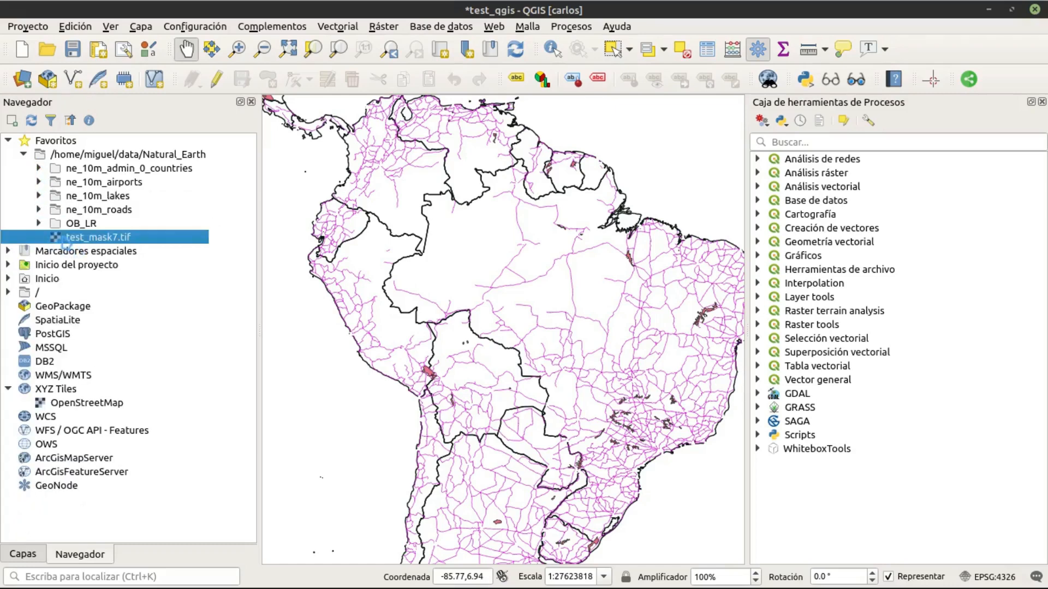
- Add the test_mask7.tif raster from the Natural_Earth favourite to the map and inspect its relief up close
drag(64, 242, 426, 267)
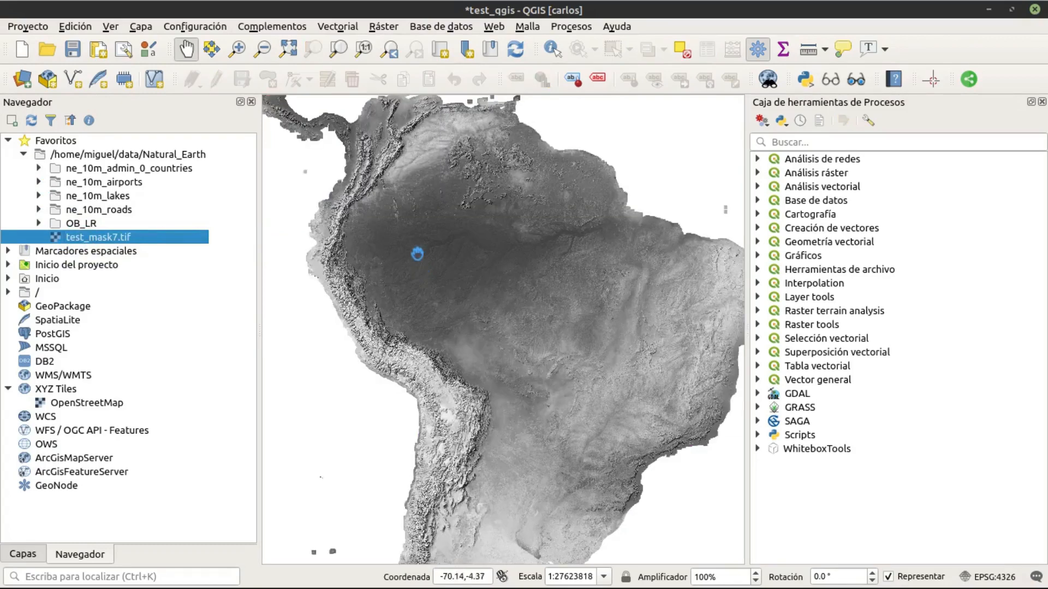
scroll(399, 309, up, 1)
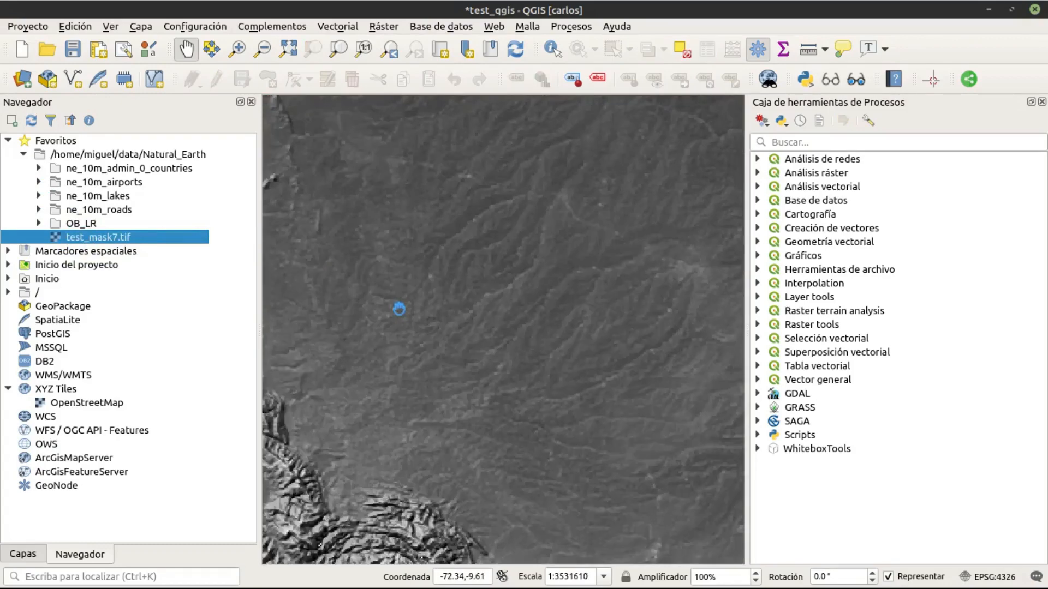
scroll(399, 309, down, 1)
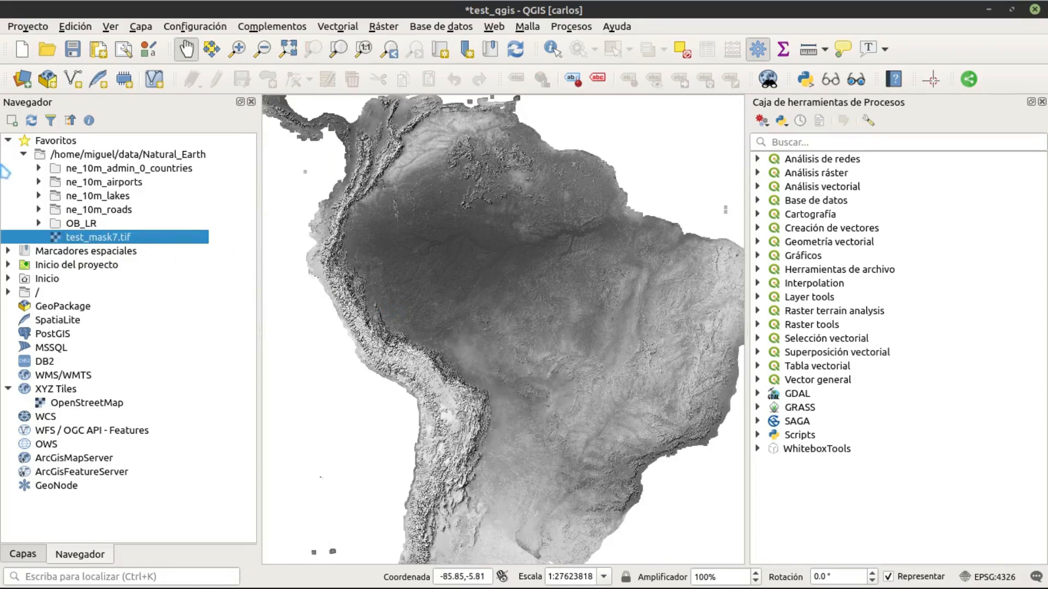
- Collapse Favoritos in the Browser panel and select the WFS / OGC API - Features entry
click(24, 155)
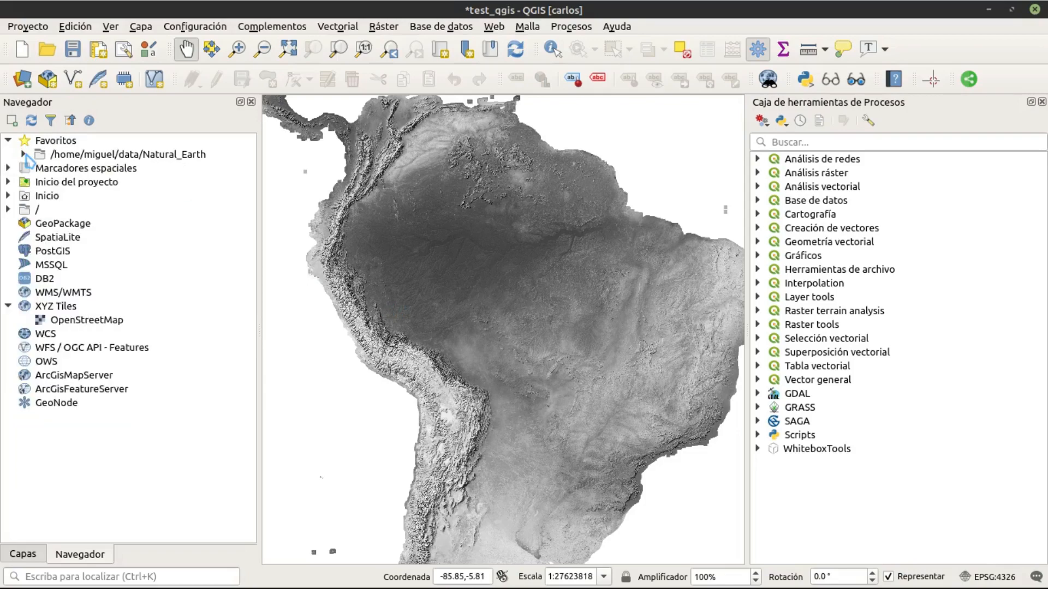
click(24, 155)
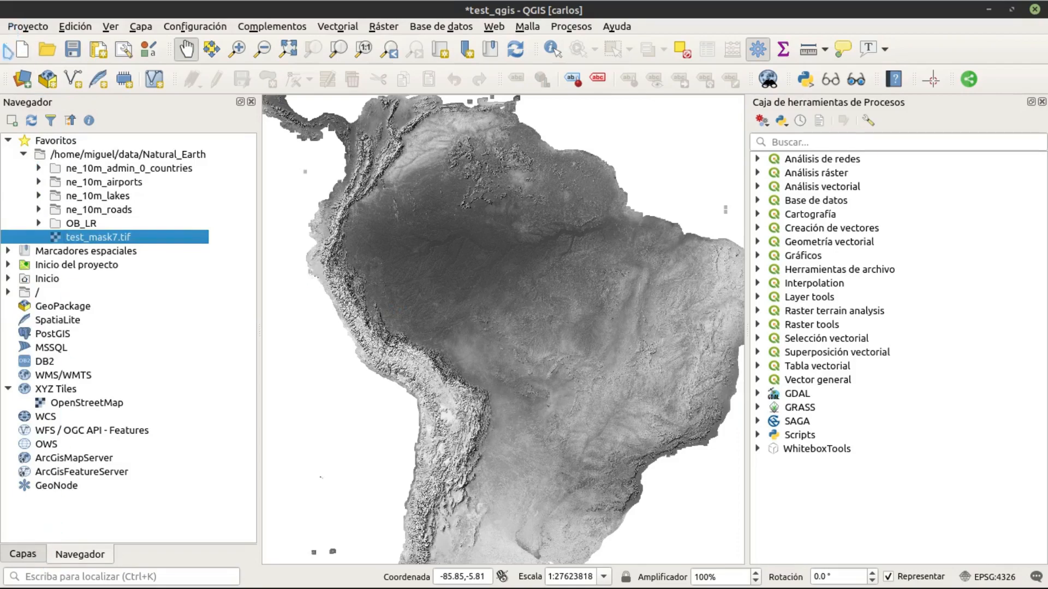
click(8, 140)
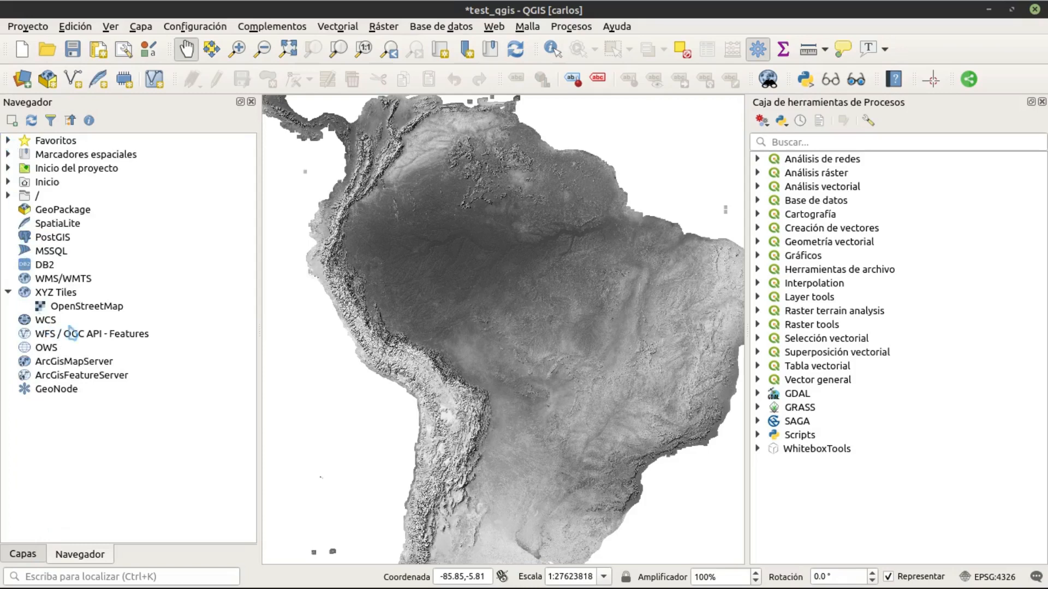
click(50, 337)
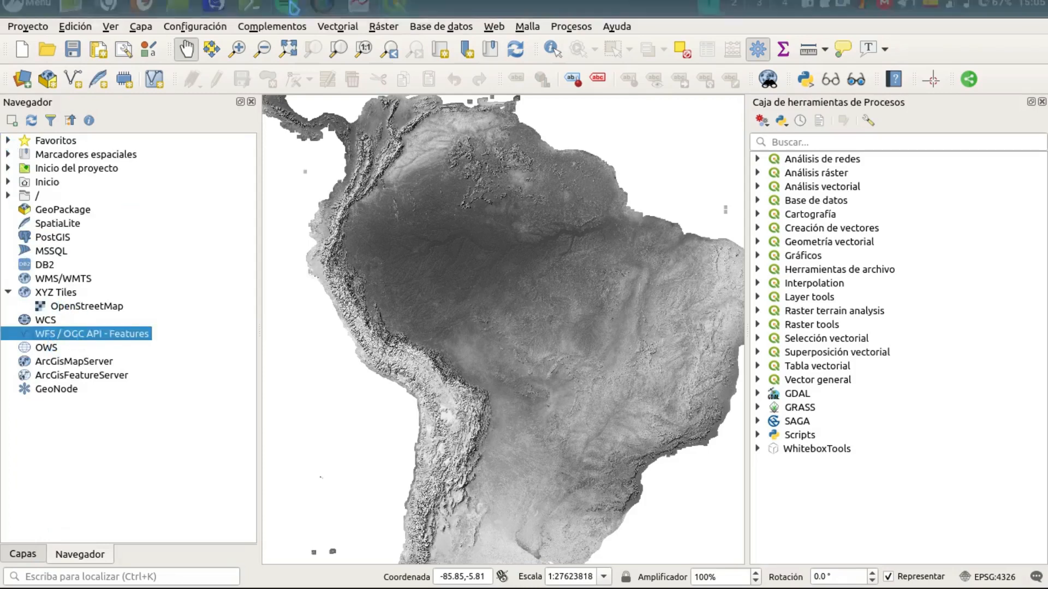
- Switch to the TEMA 5 PDF, open its MINAM - Geoservidor link in the browser, and find the ANP services in the page's table
mouse_move(358, 15)
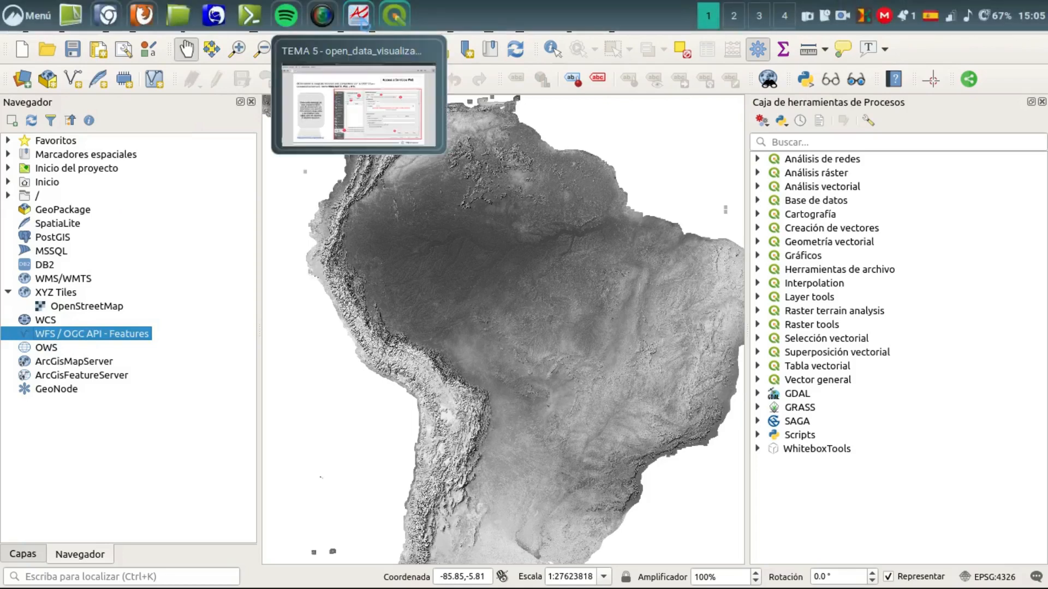
mouse_move(99, 23)
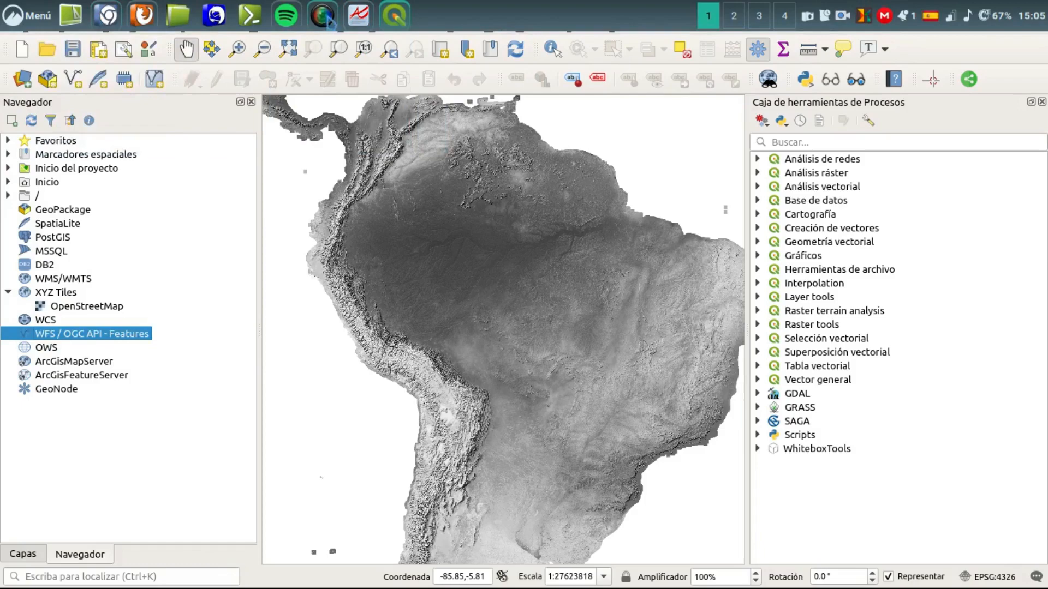
click(358, 17)
scroll(412, 301, up, 1)
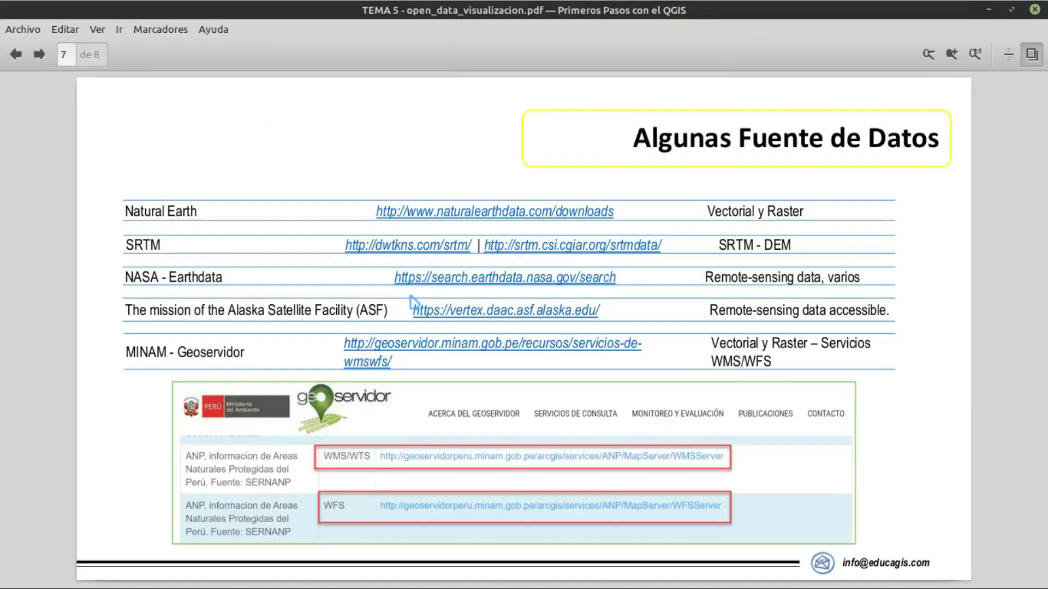
click(463, 353)
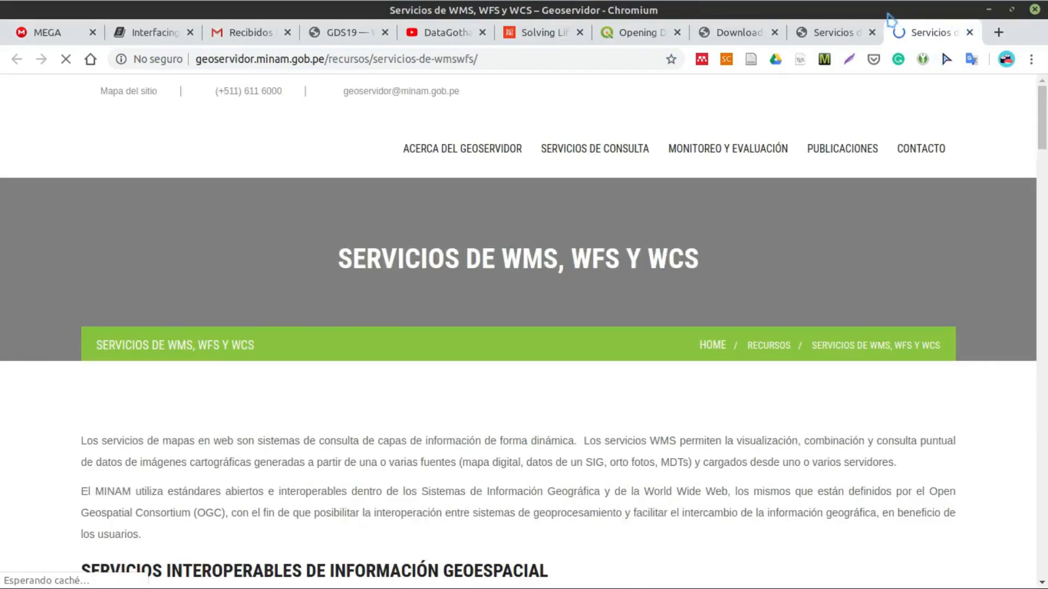
click(872, 33)
scroll(569, 299, down, 15)
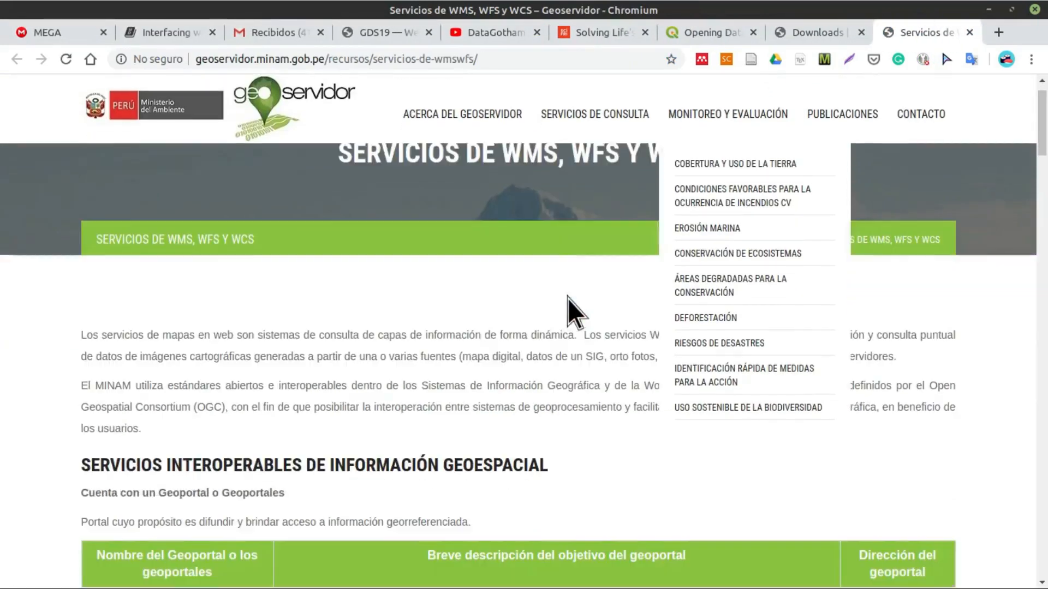
scroll(570, 319, down, 10)
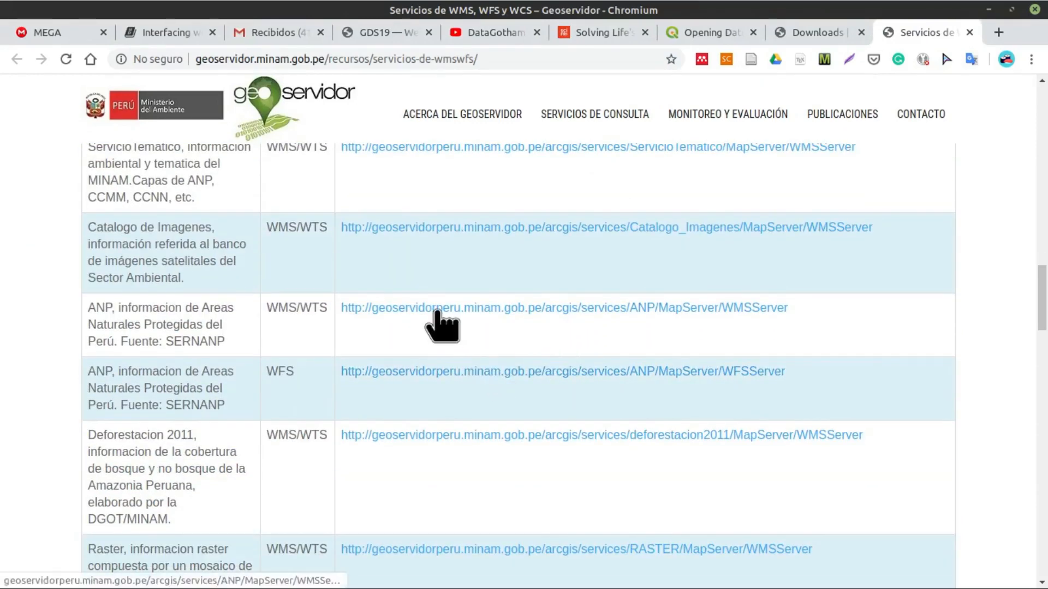
- Copy the link address of the ANP WMS/WTS service
right_click(440, 308)
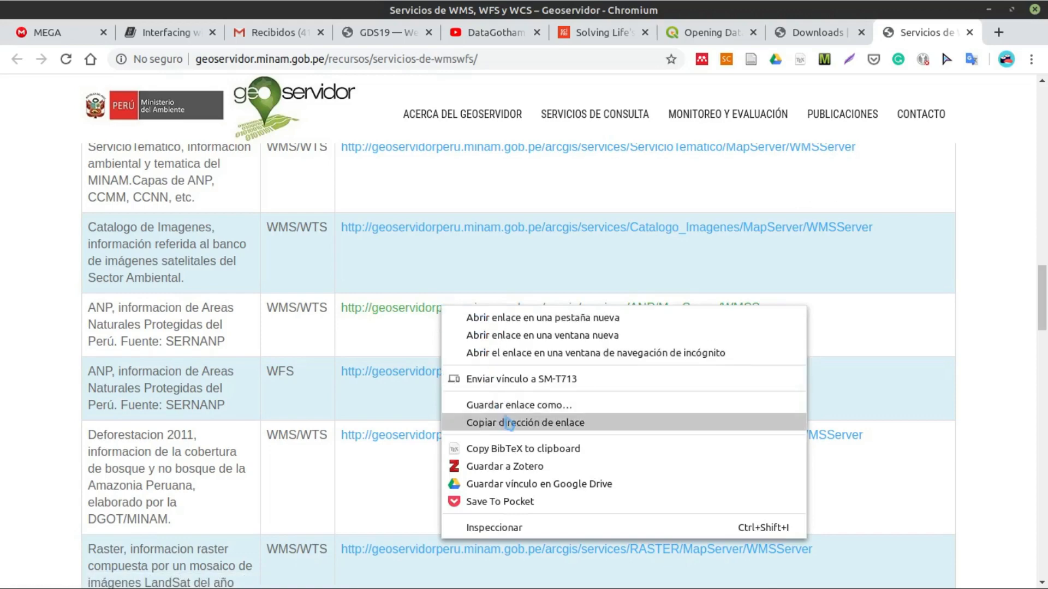
click(498, 423)
- Switch to QGIS and start a new WFS / OGC API - Features connection in the Data Source Manager, named MINAM - ANP
mouse_move(322, 15)
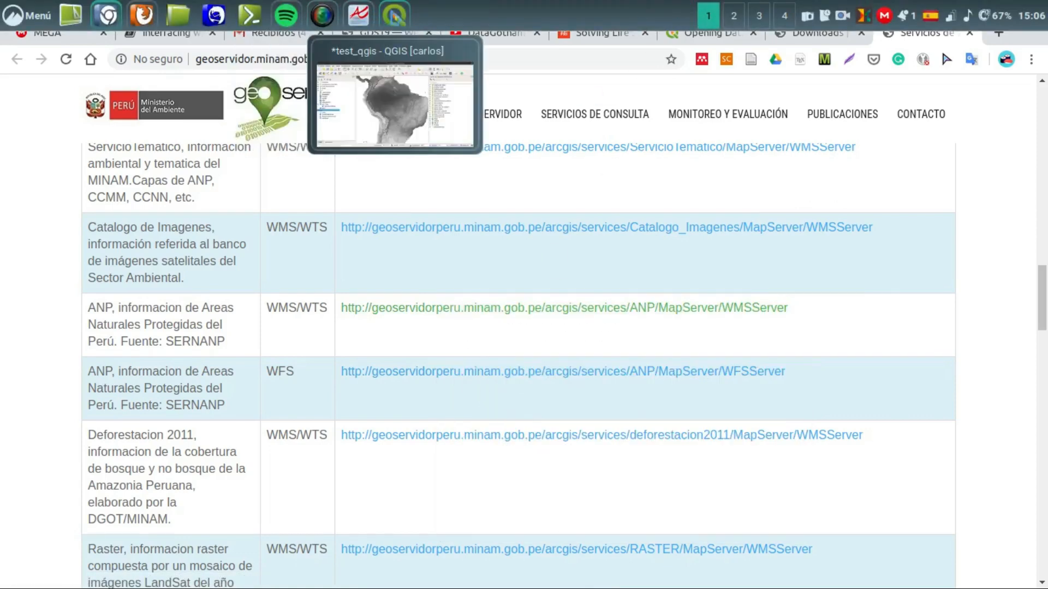
click(394, 15)
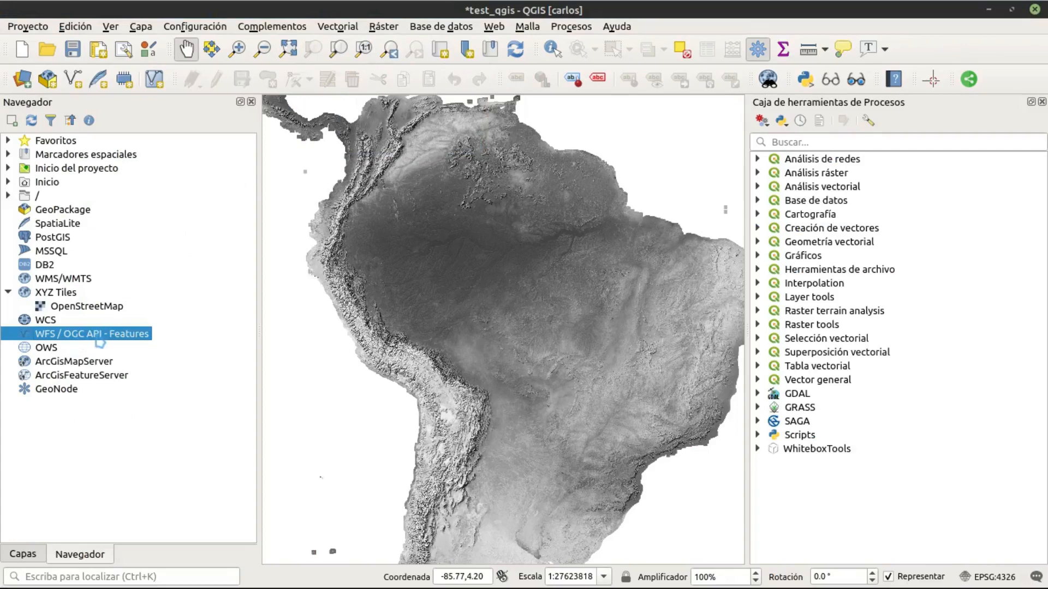
right_click(62, 342)
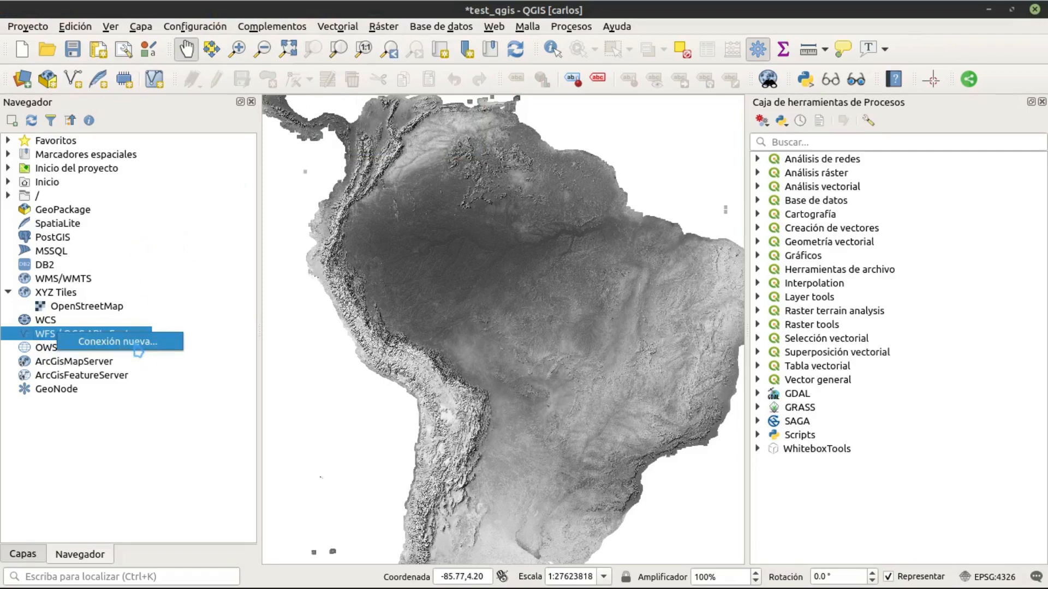
click(16, 85)
click(18, 86)
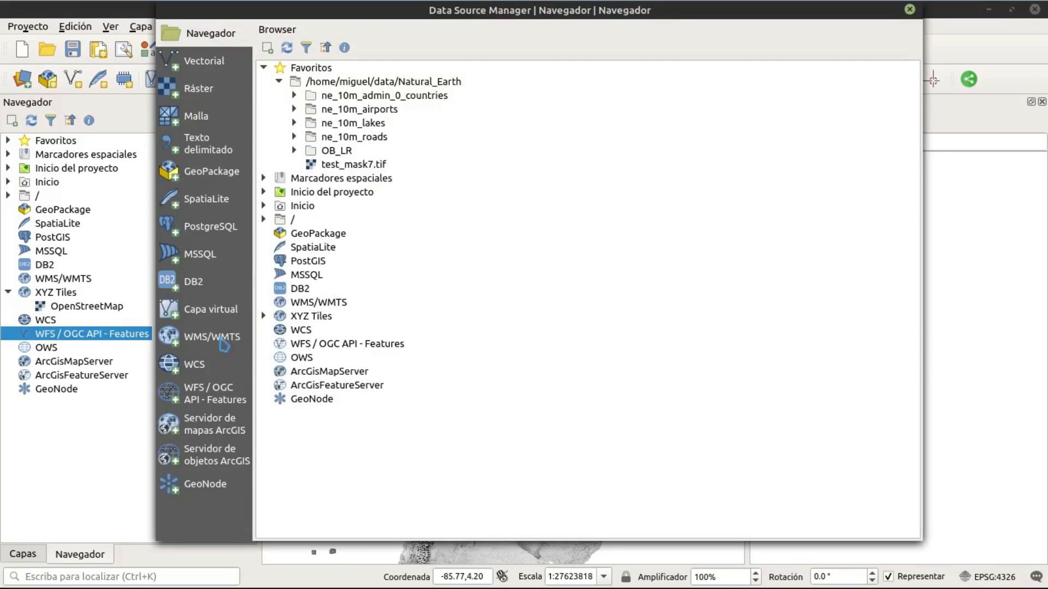
click(224, 399)
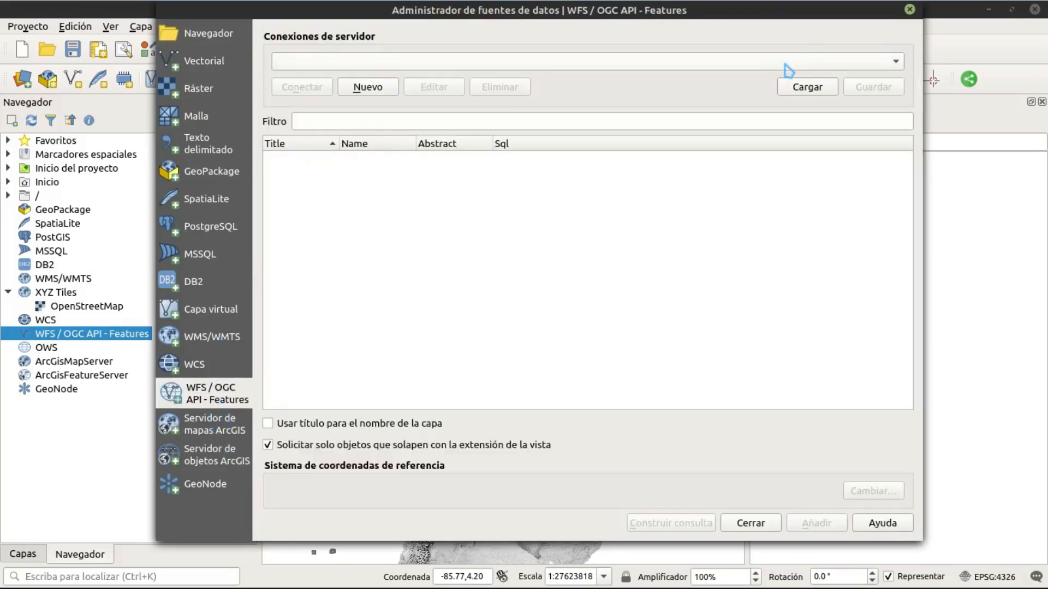
click(365, 88)
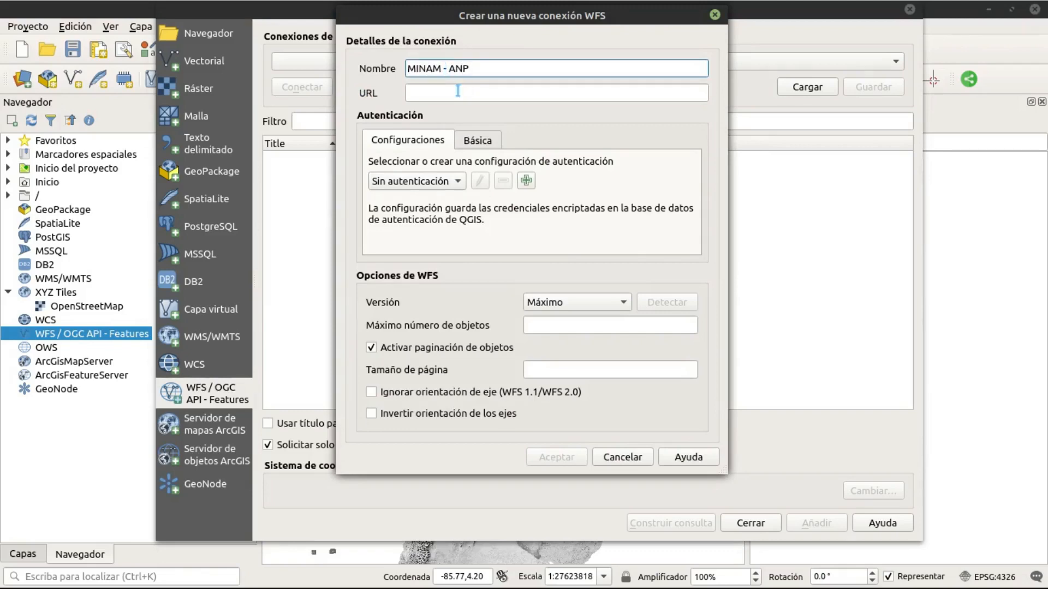
- Try the copied ANP WMSServer address as the connection's URL, and clear the URL again
click(413, 92)
right_click(415, 94)
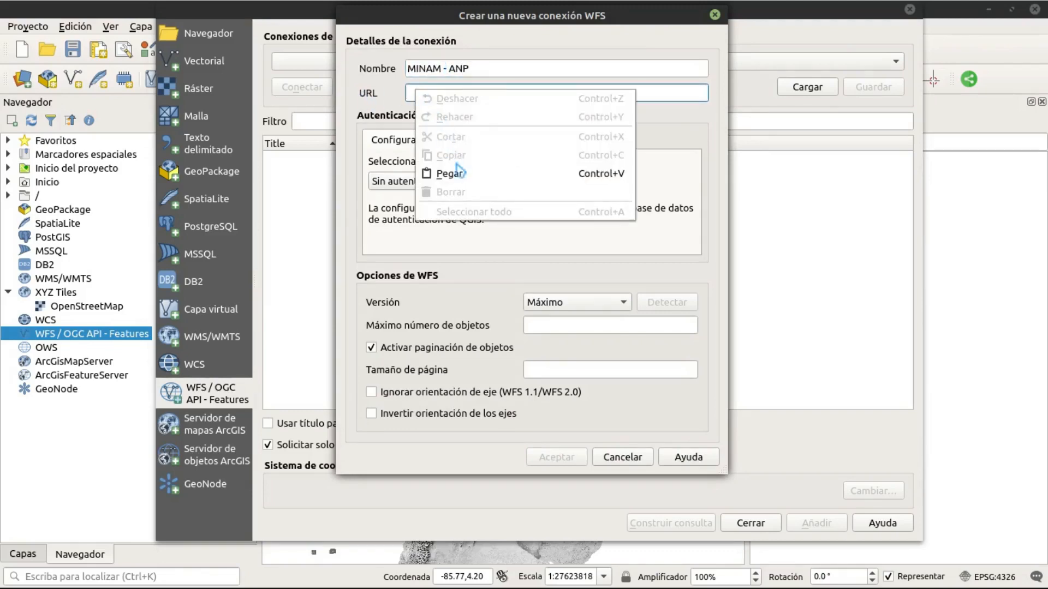
click(459, 171)
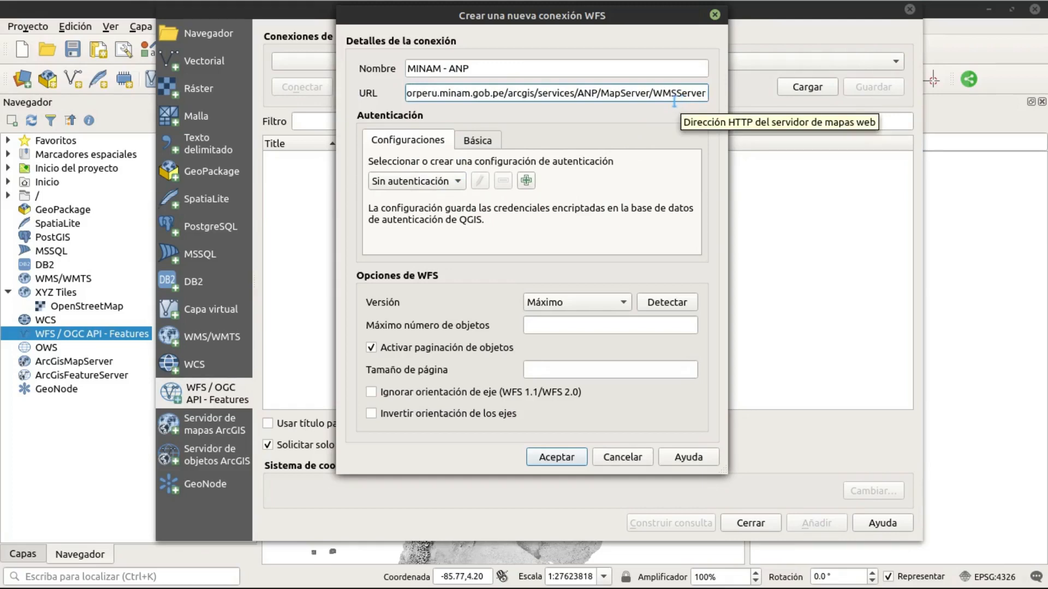
drag(704, 93, 349, 73)
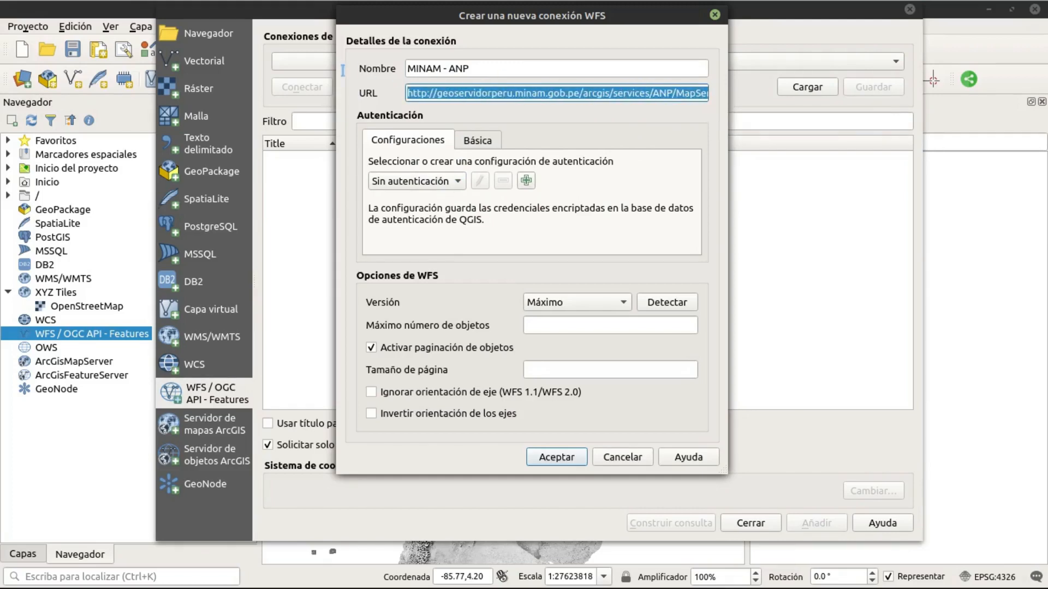
key(BackSpace)
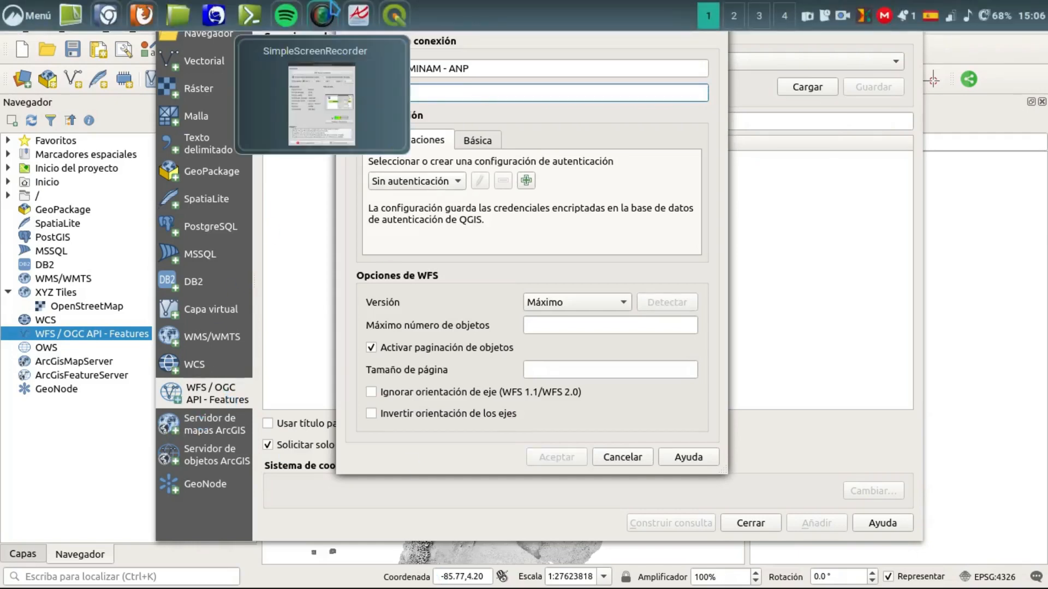
click(116, 21)
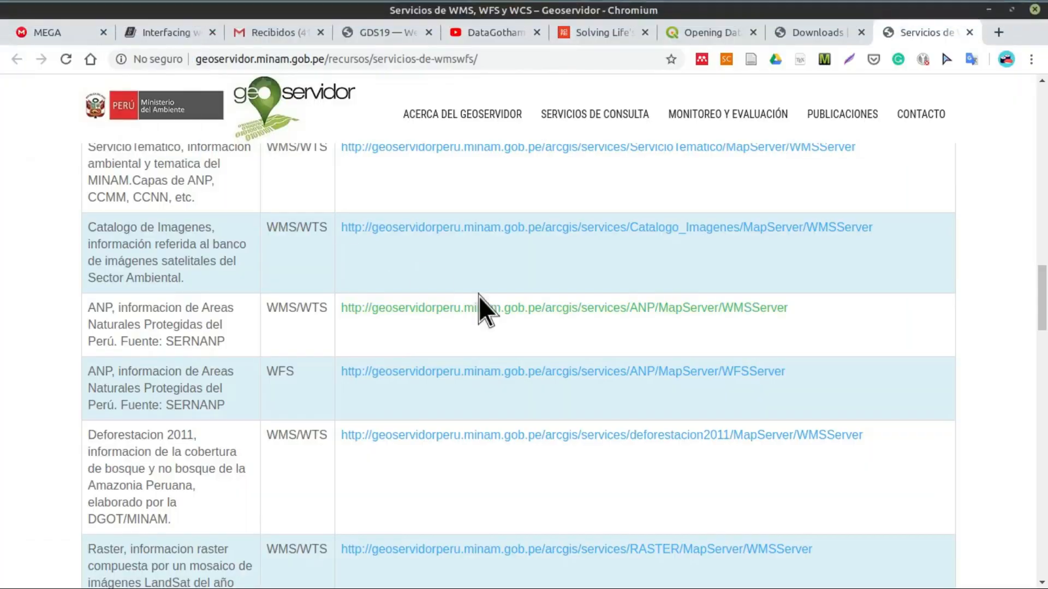
drag(786, 374, 334, 371)
key(ctrl+c)
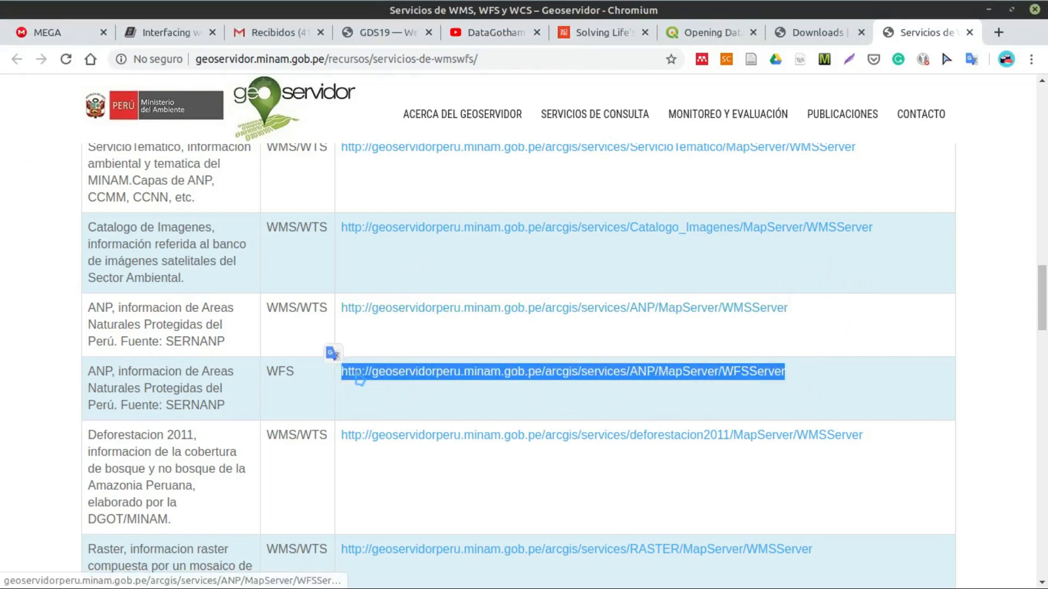
right_click(355, 372)
click(424, 220)
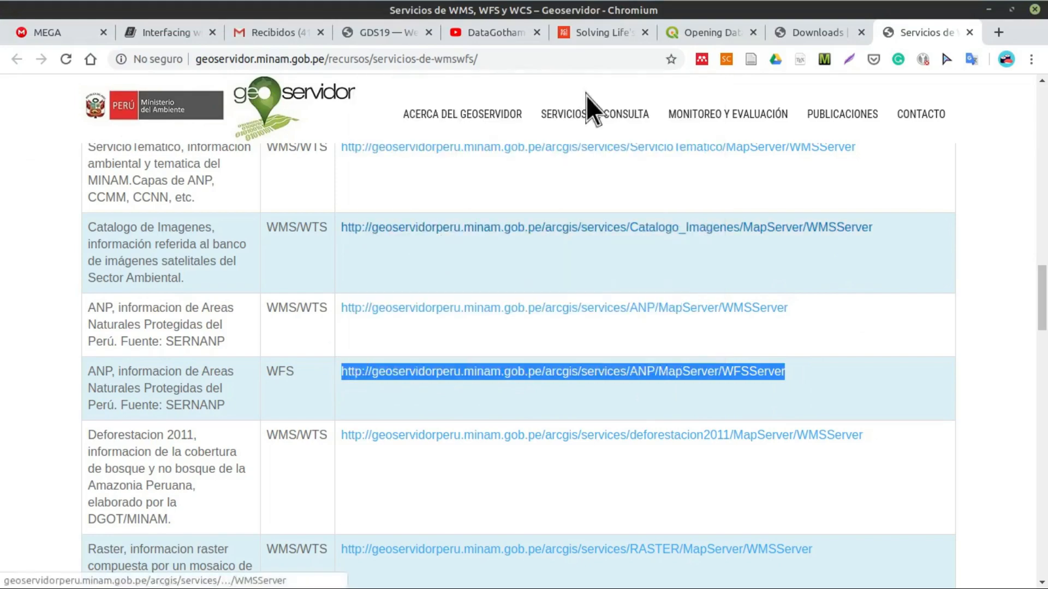
- Return to QGIS and paste the copied ANP WFSServer address as the URL of the MINAM - ANP connection
click(395, 16)
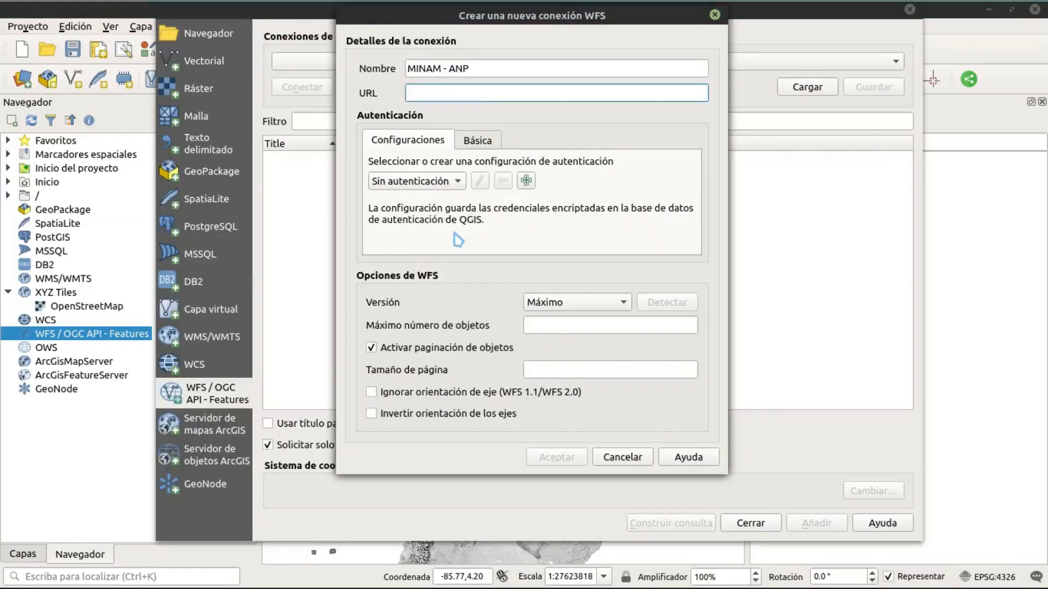
right_click(472, 93)
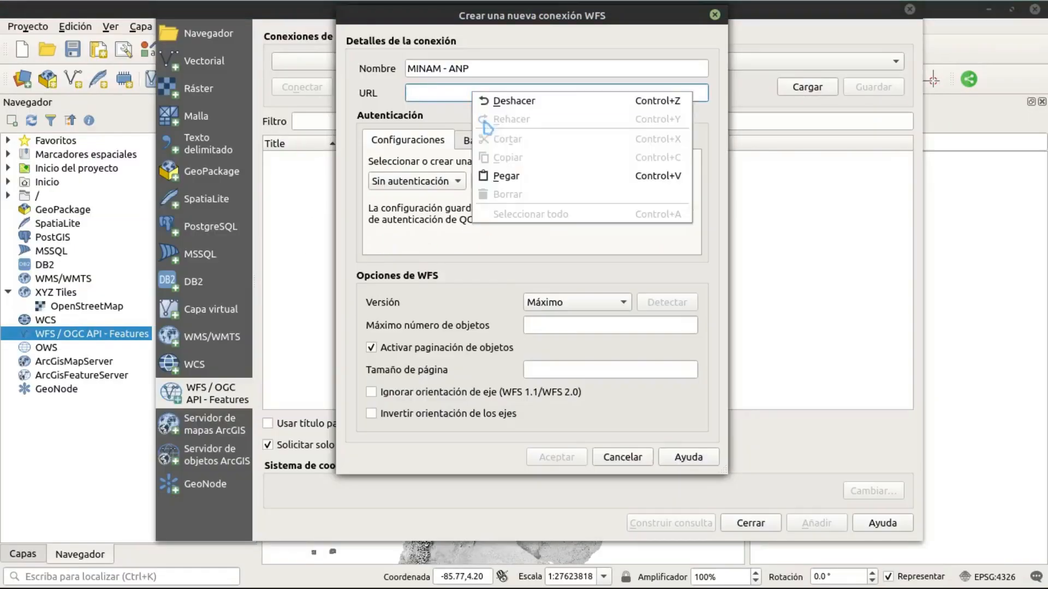
click(498, 170)
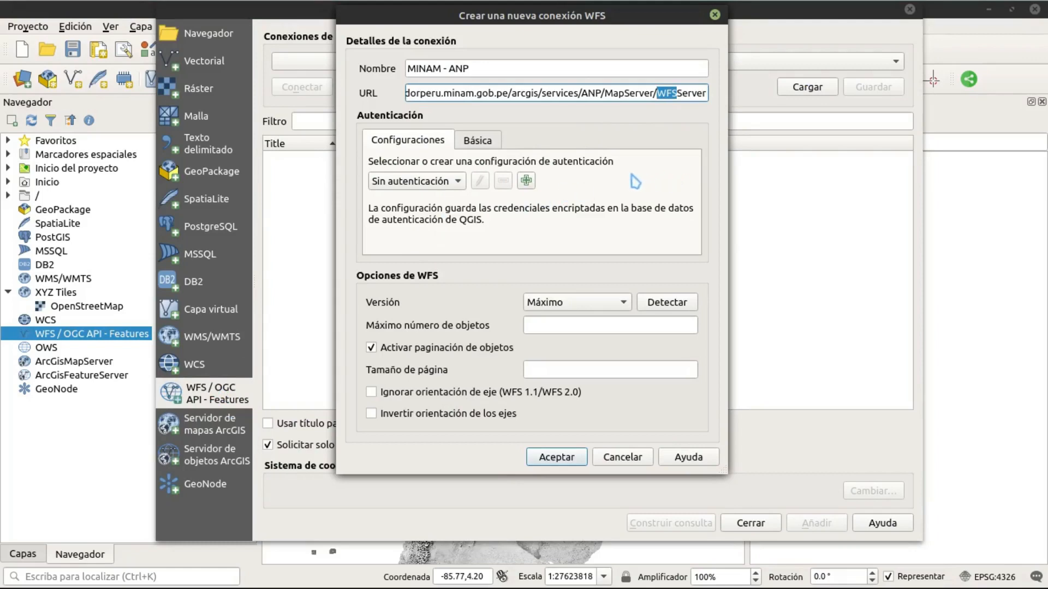
- Save the MINAM - ANP WFS connection, try to connect to it, and close the Data Source Manager
click(547, 460)
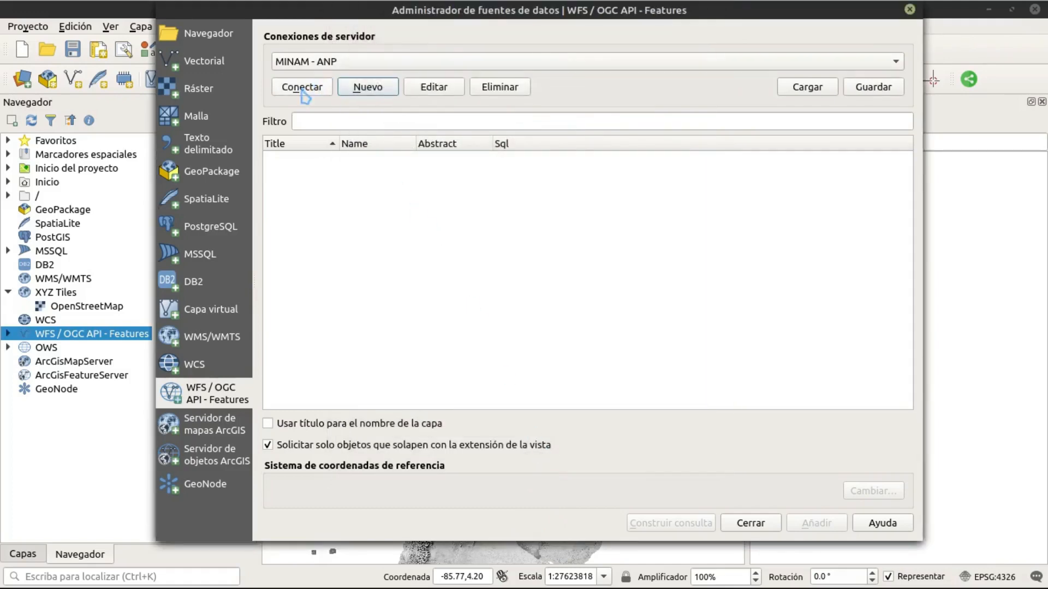
click(302, 87)
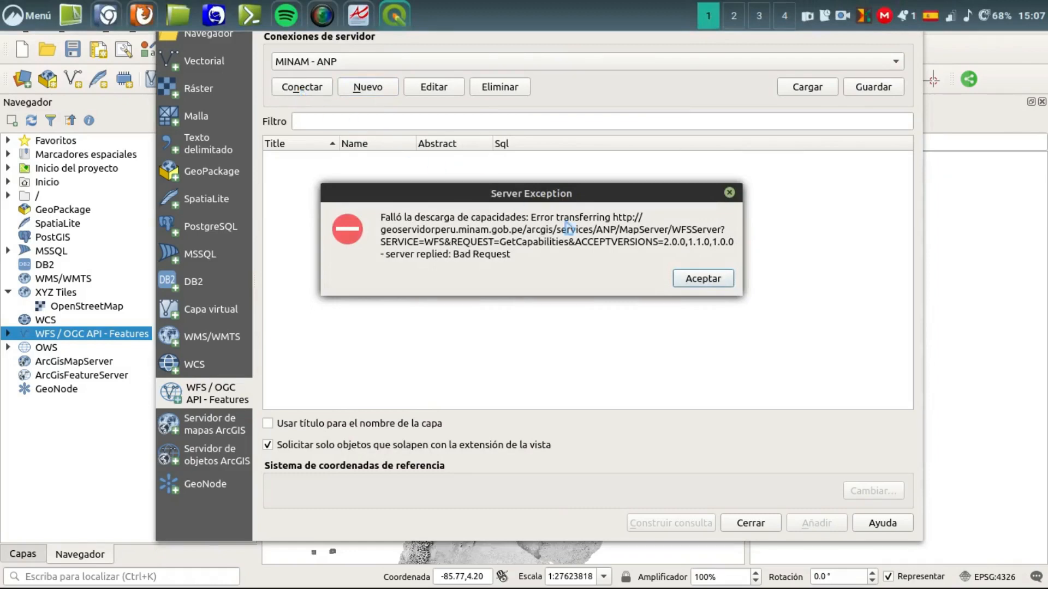
click(722, 285)
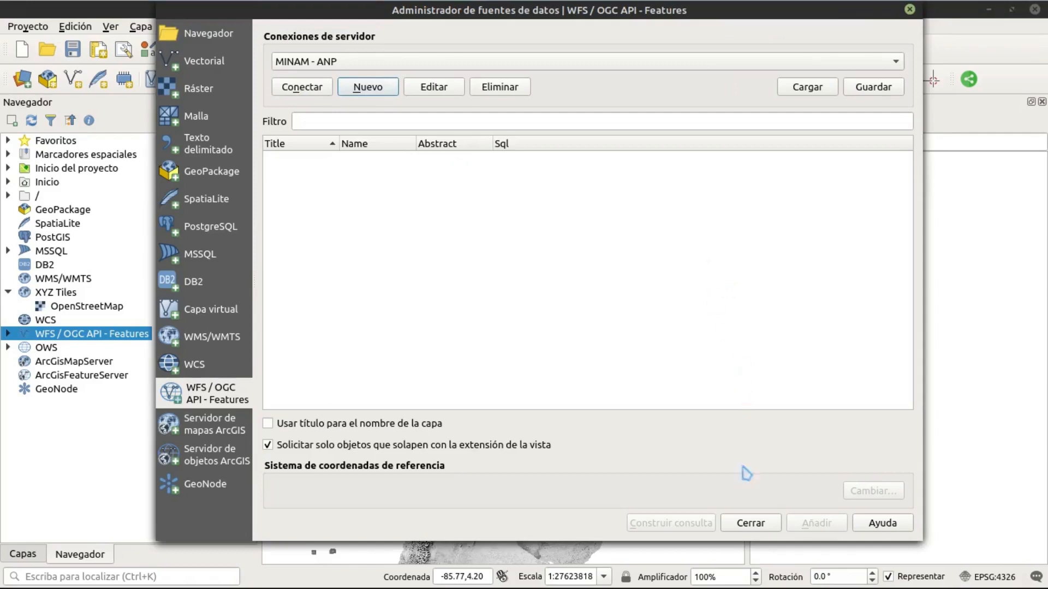
click(751, 524)
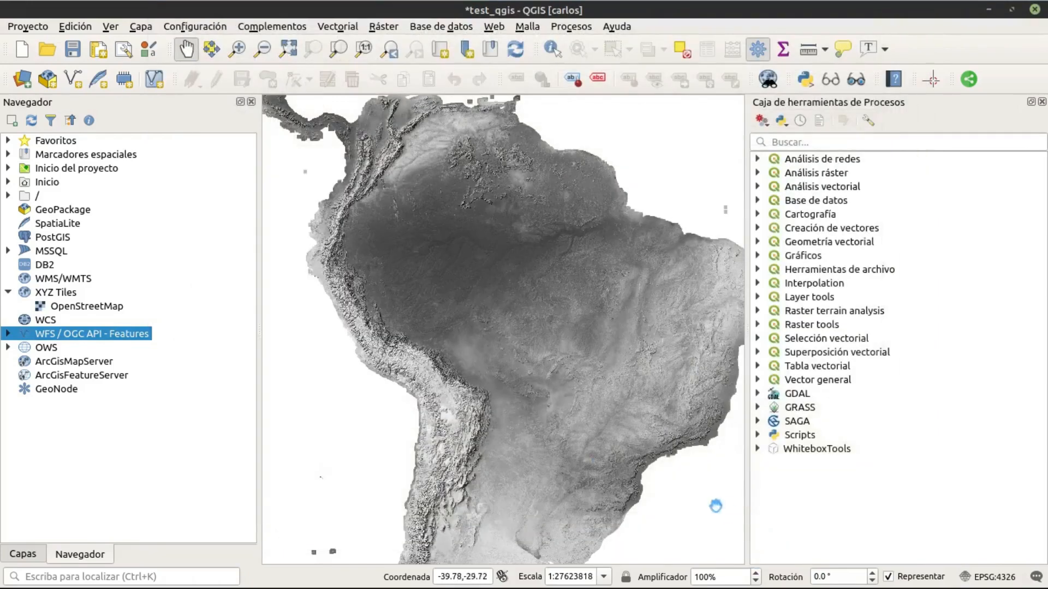
- Start a new WMS/WMTS connection in the Data Source Manager, named MINAM - ANP
click(22, 79)
click(212, 340)
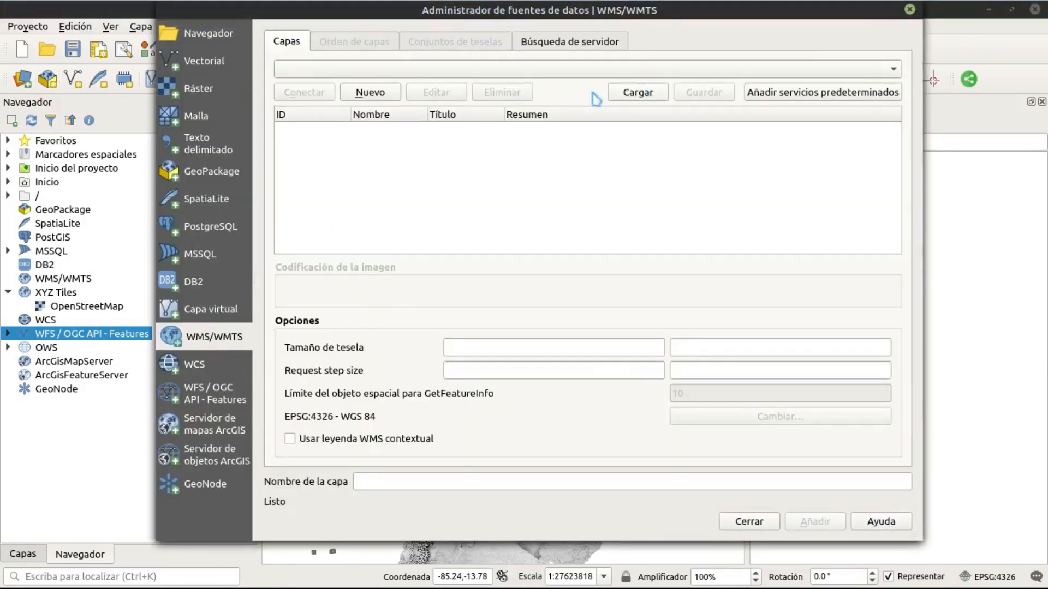
click(375, 97)
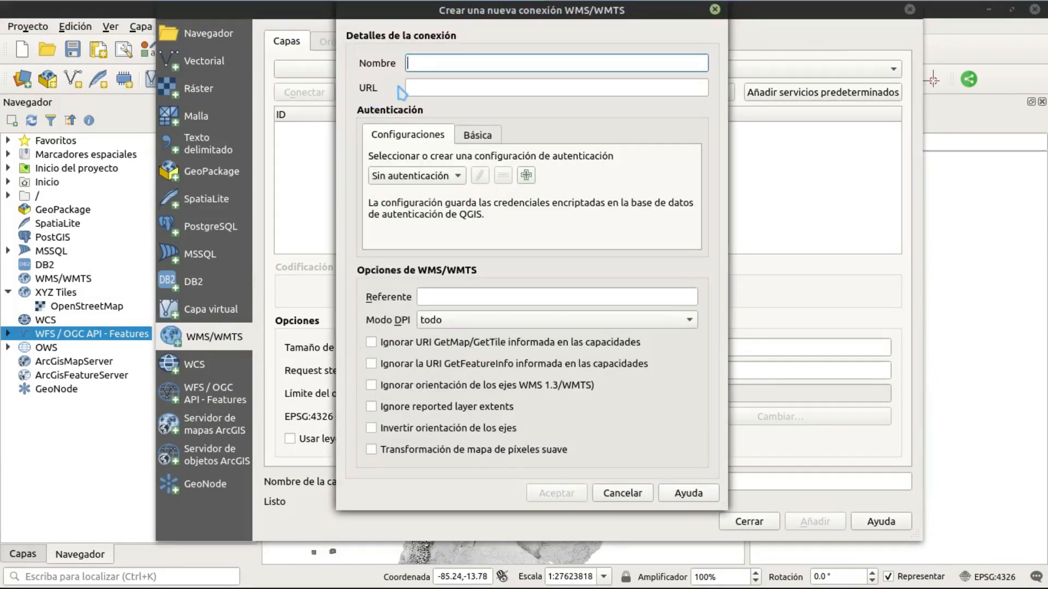
text(MINAM - ANP)
- Try the copied ANP WFSServer address as the WMS/WMTS connection's URL, and clear the URL again
click(426, 83)
right_click(433, 85)
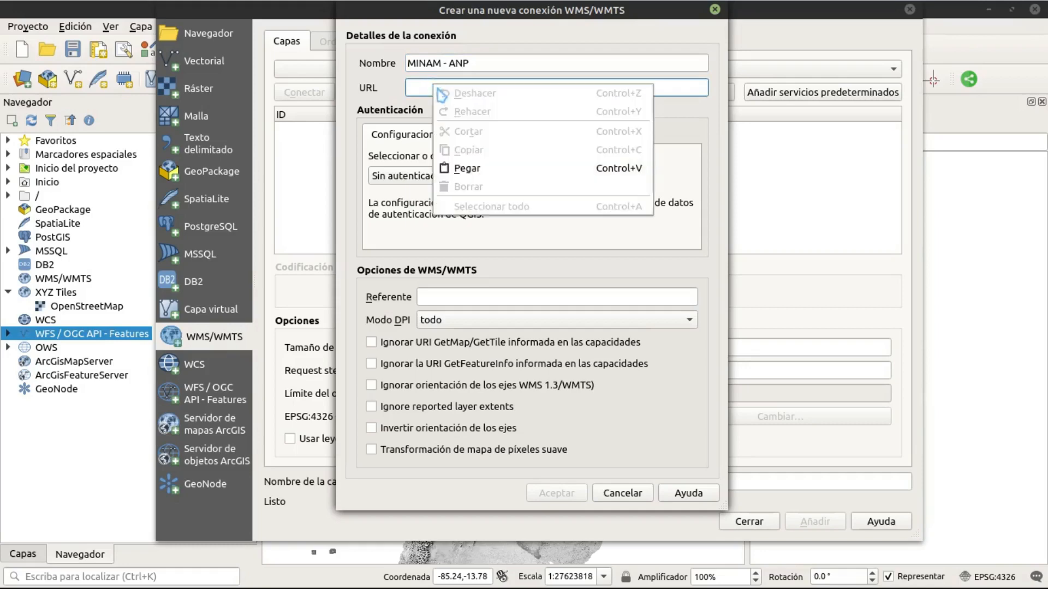
click(472, 171)
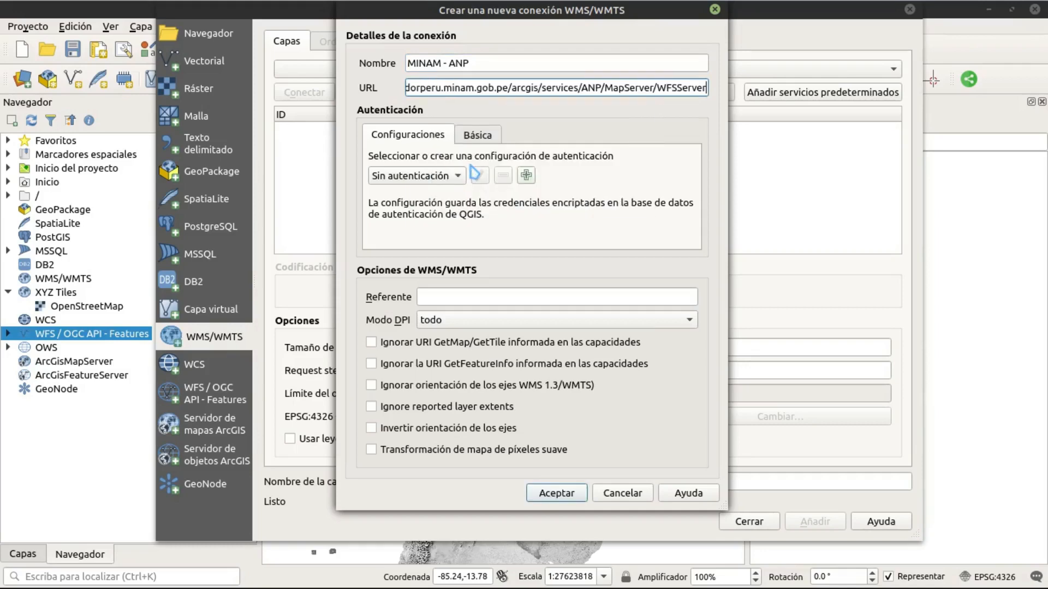
key(BackSpace)
key(BackSpace)
key(BackSpace)
key(BackSpace)
key(BackSpace)
key(BackSpace)
key(BackSpace)
key(BackSpace)
key(BackSpace)
key(BackSpace)
key(BackSpace)
key(BackSpace)
key(BackSpace)
key(BackSpace)
key(BackSpace)
key(BackSpace)
key(BackSpace)
key(BackSpace)
key(BackSpace)
key(BackSpace)
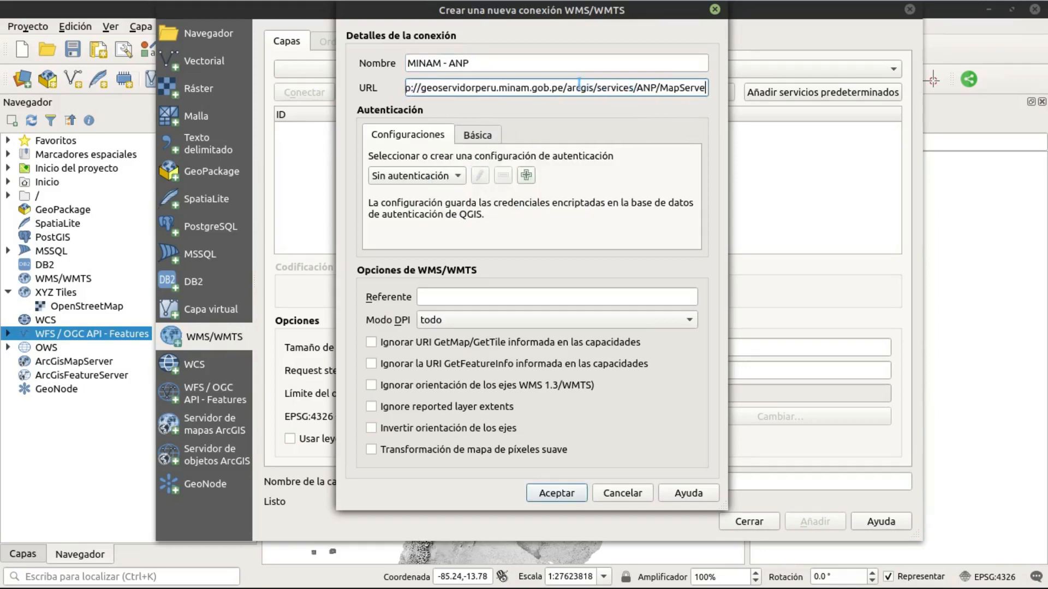
drag(430, 90, 844, 103)
key(BackSpace)
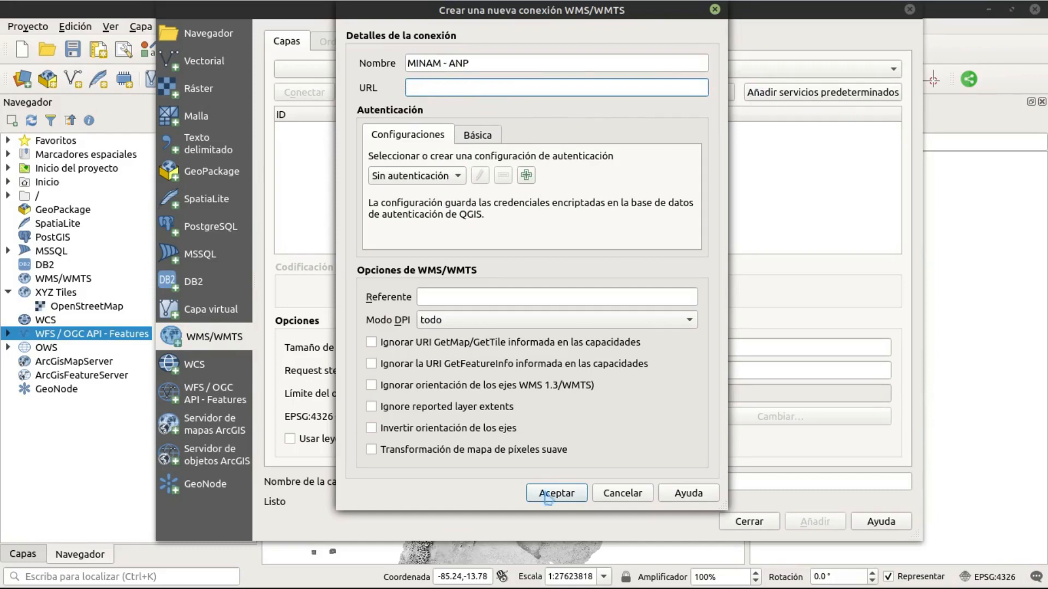
mouse_move(323, 24)
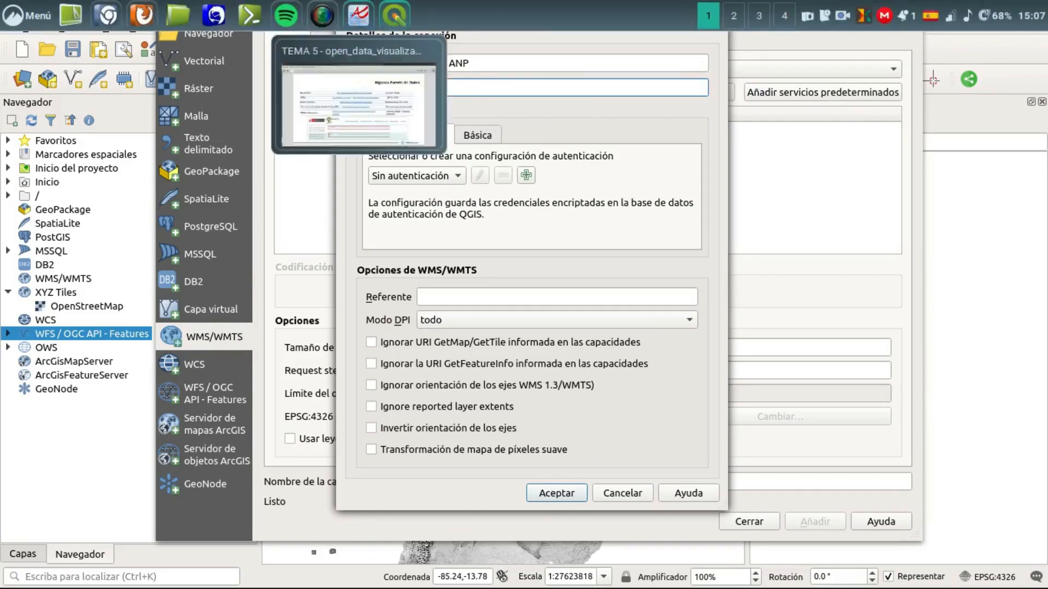
click(108, 15)
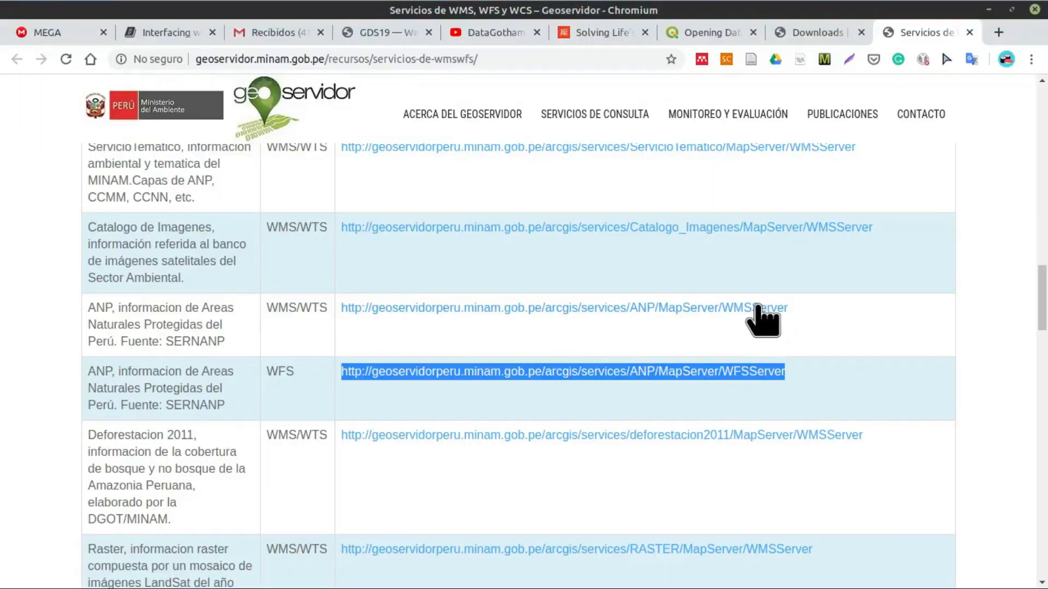
right_click(682, 306)
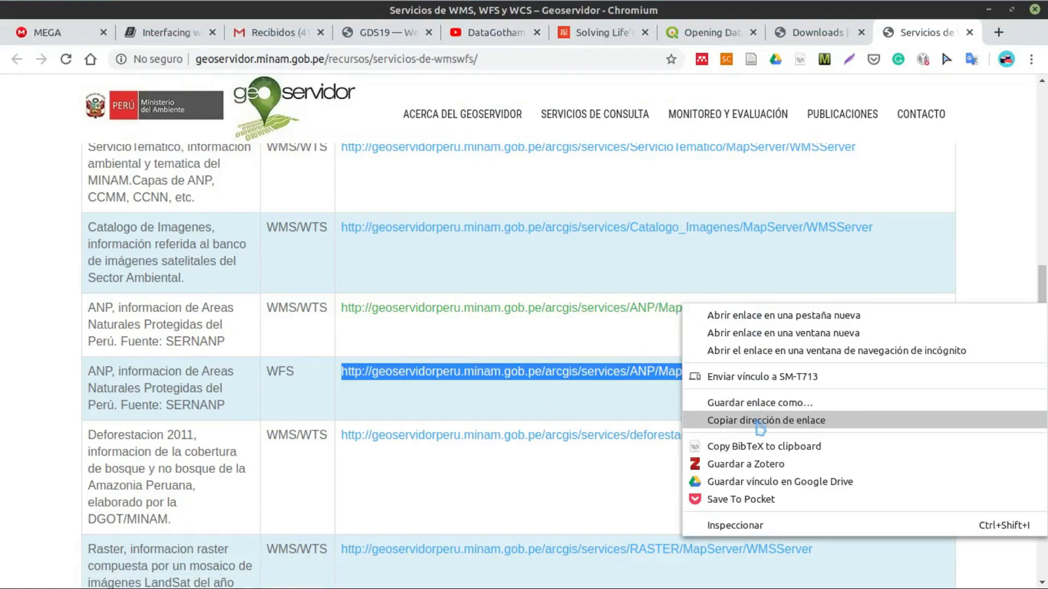
click(758, 420)
- Return to QGIS, enter the copied ANP WMSServer address as the connection's URL, and save the MINAM - ANP WMS/WMTS connection
mouse_move(503, 8)
click(396, 16)
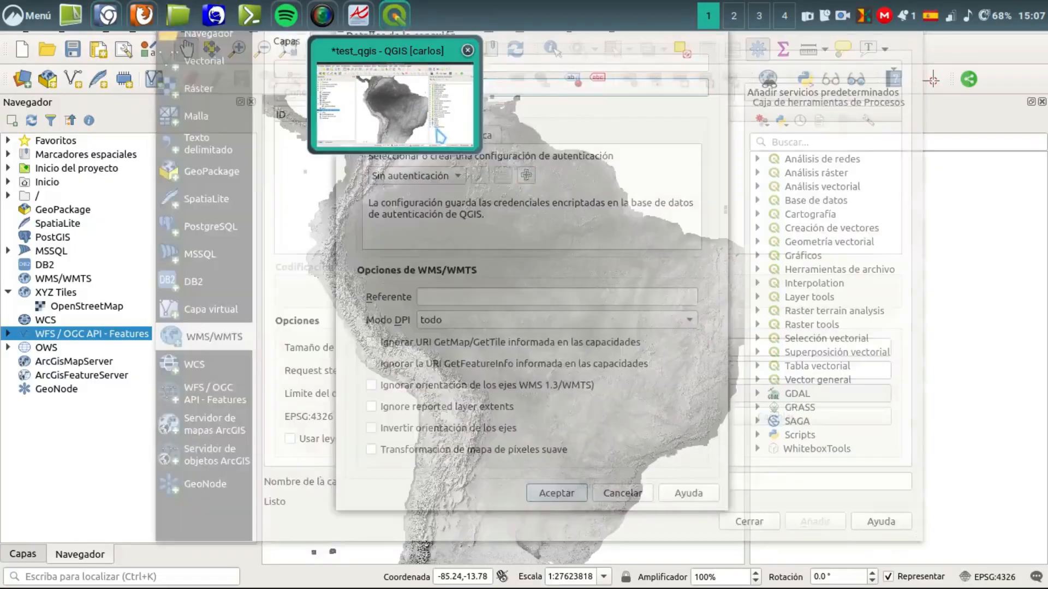
key(ctrl+v)
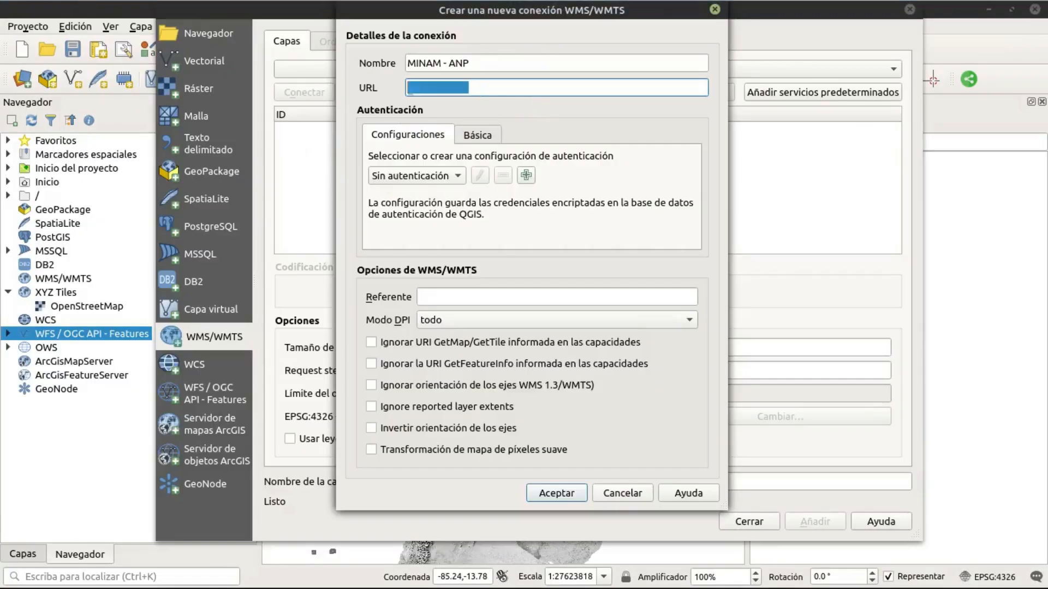
key(BackSpace)
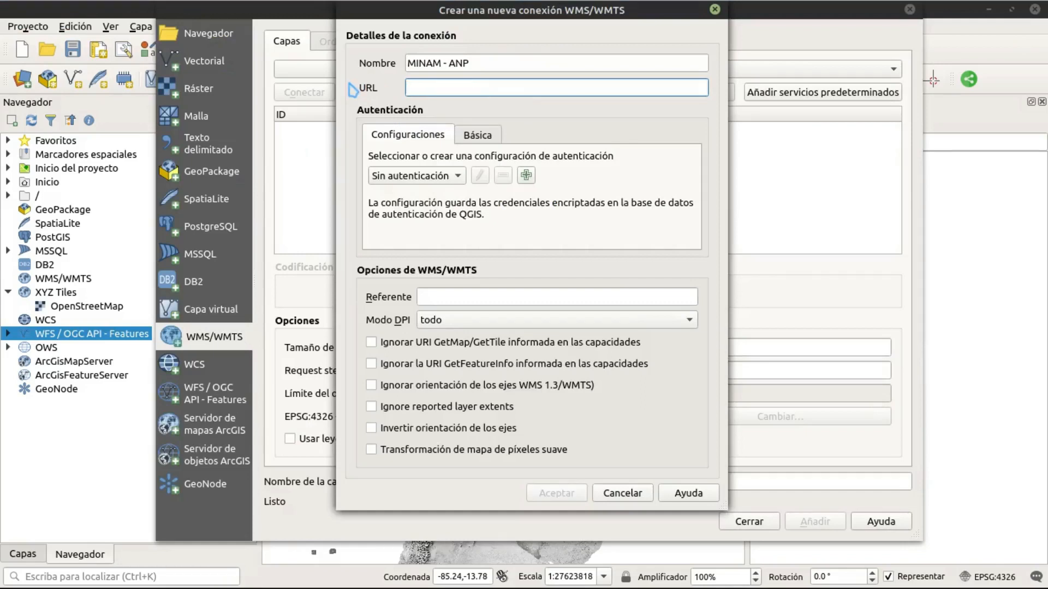
text(orperu.minam.gob.pe/arcgis/services/ANP/MapServer/WMSServer)
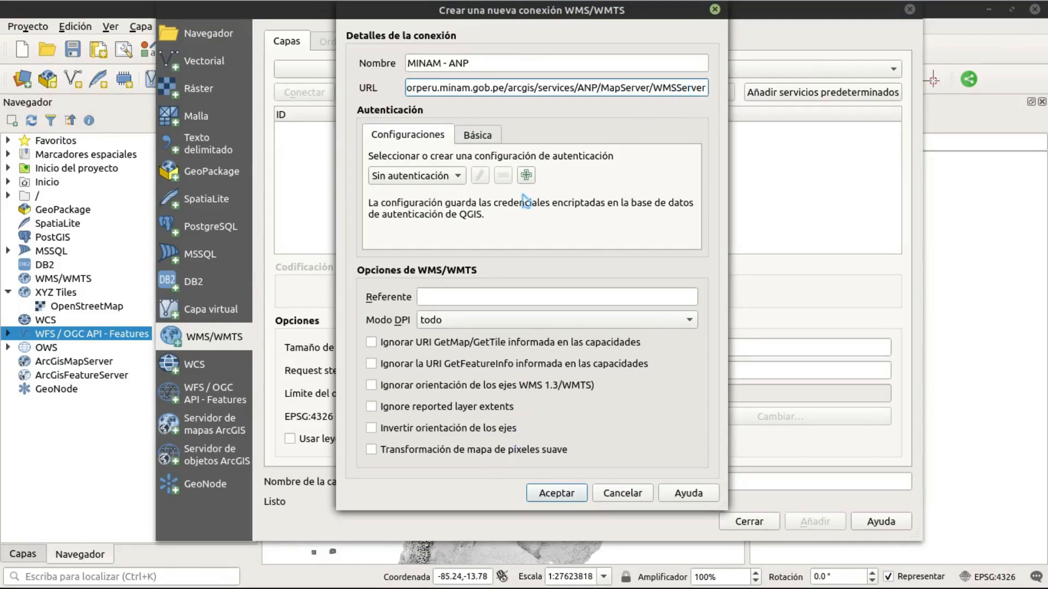
click(557, 493)
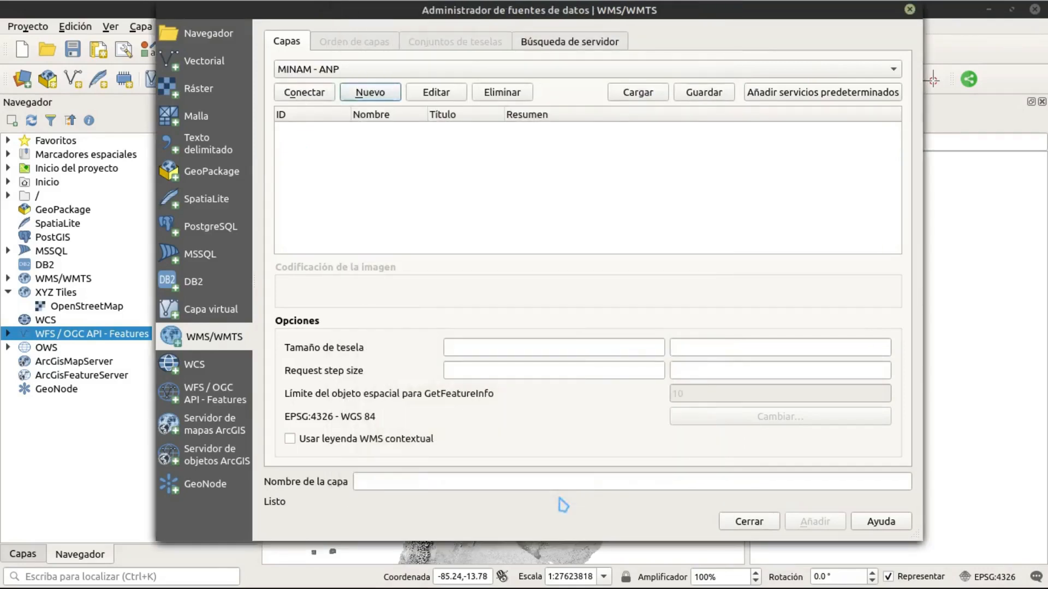
- Connect to the MINAM - ANP WMS service and select the Areas de Conservacion group with PNG image encoding
click(316, 93)
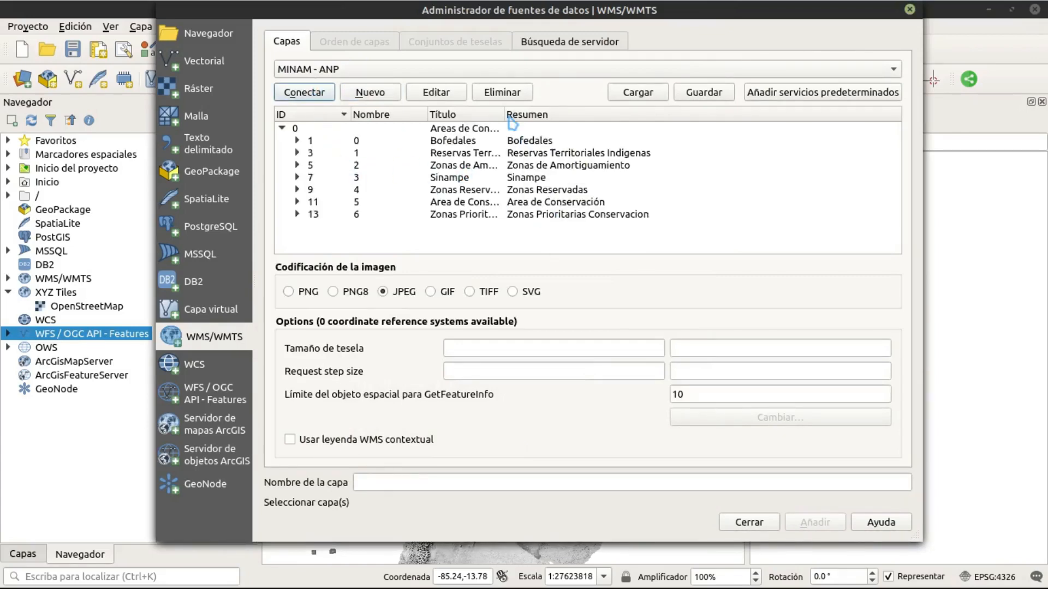
drag(505, 114, 665, 112)
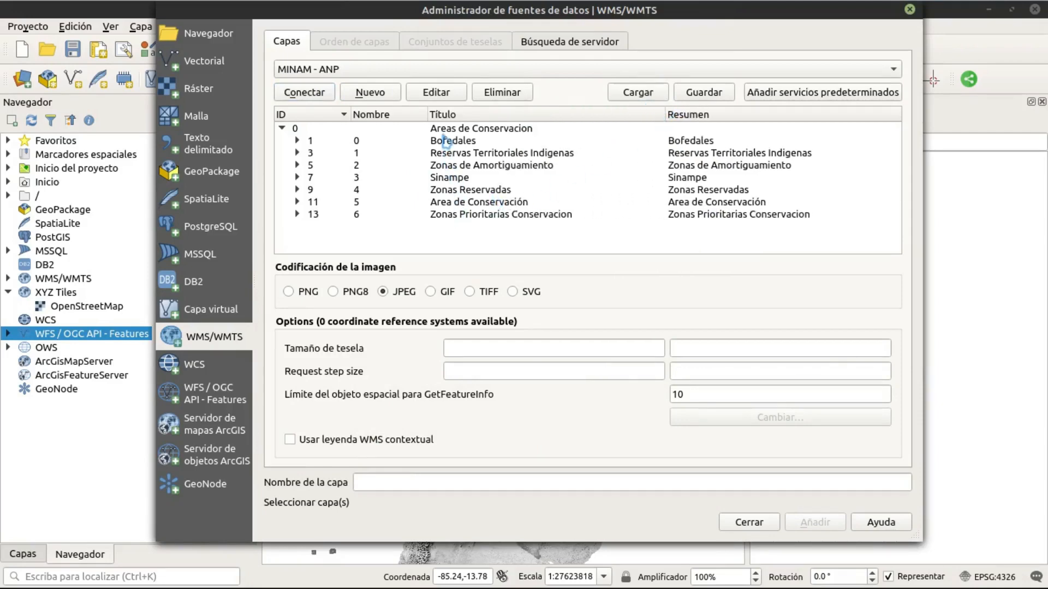
click(483, 132)
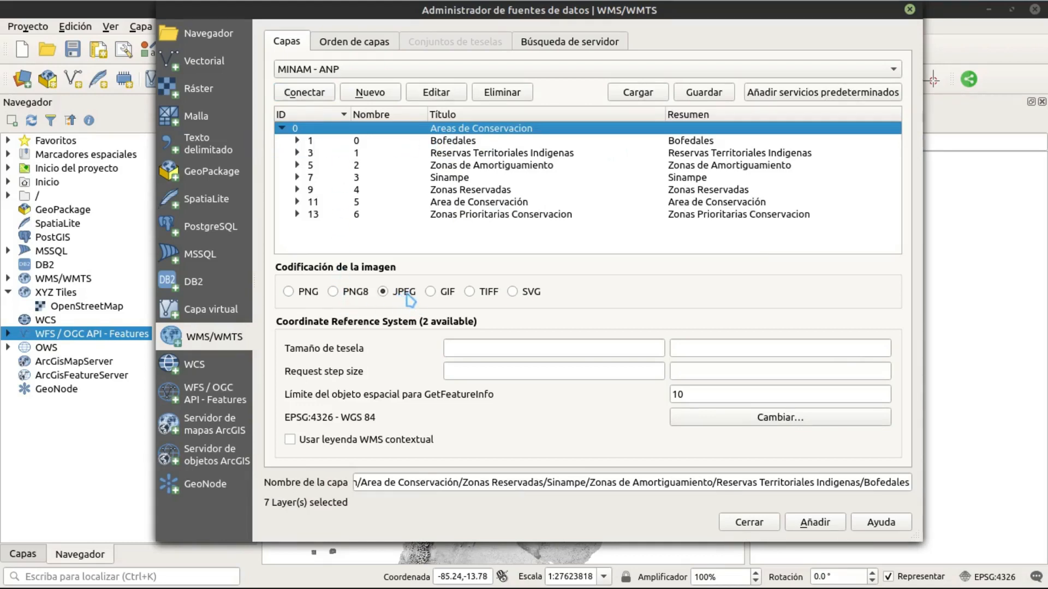
click(313, 296)
- Examine the combined layer name and expand the Bofedales sublayer to inspect its contents
drag(776, 482, 955, 477)
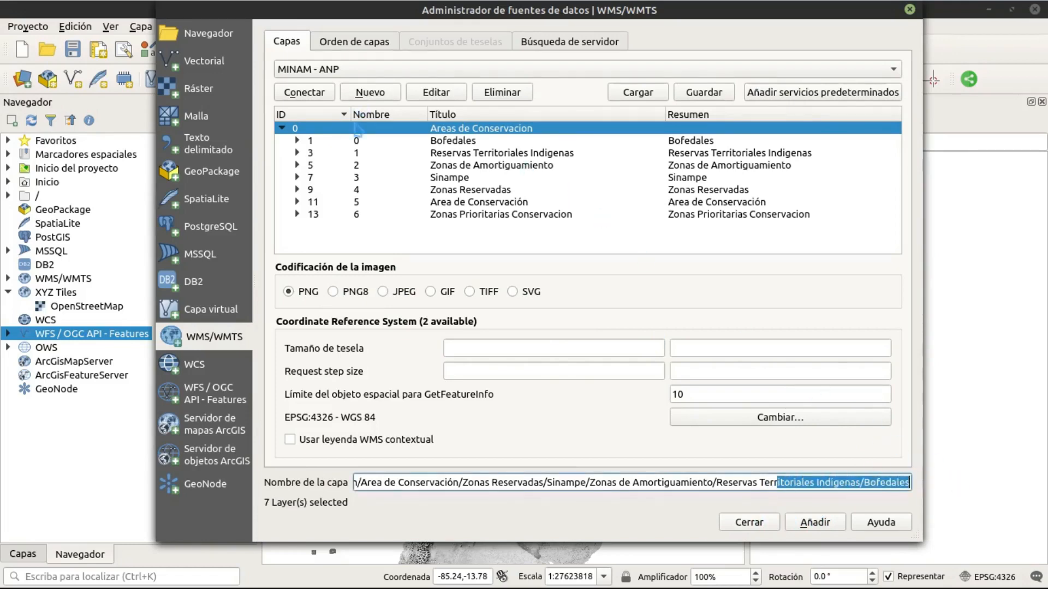
click(297, 140)
key(Down)
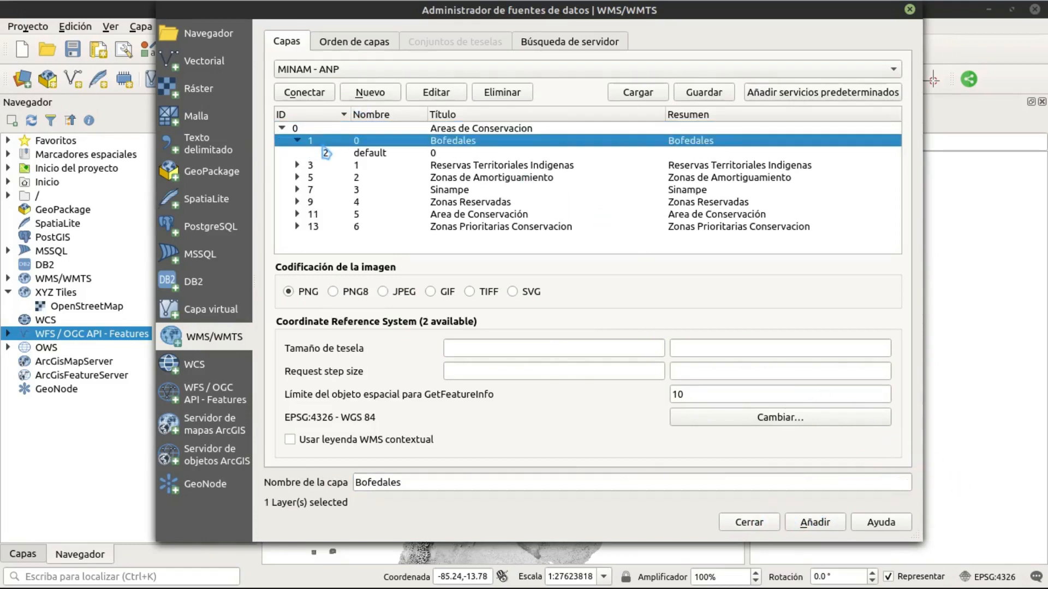
- Reselect the whole Areas de Conservacion group, add it to the map as a WMS layer, and close the Data Source Manager
click(325, 152)
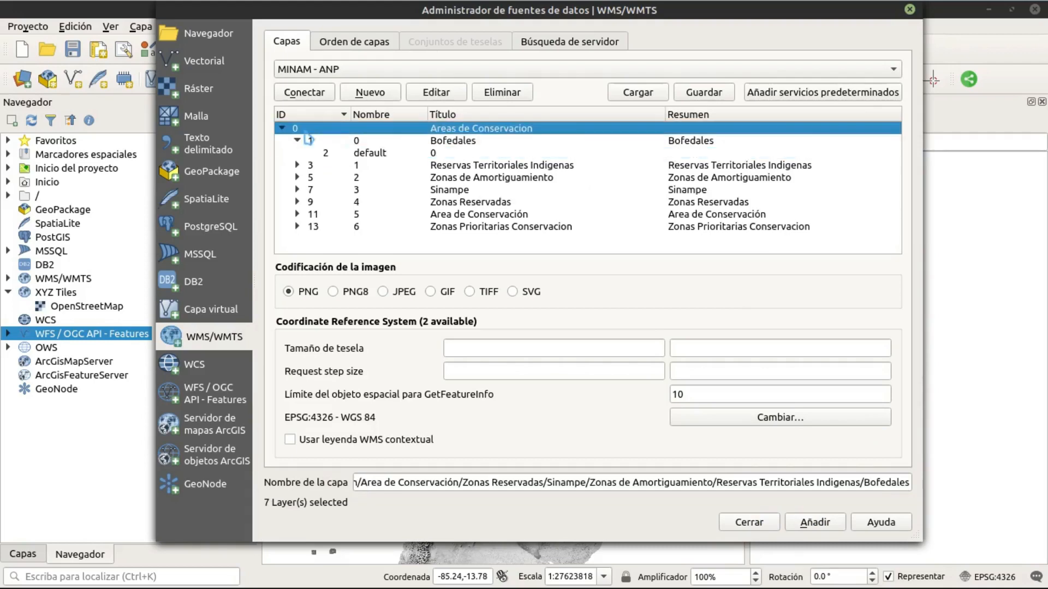
double_click(305, 131)
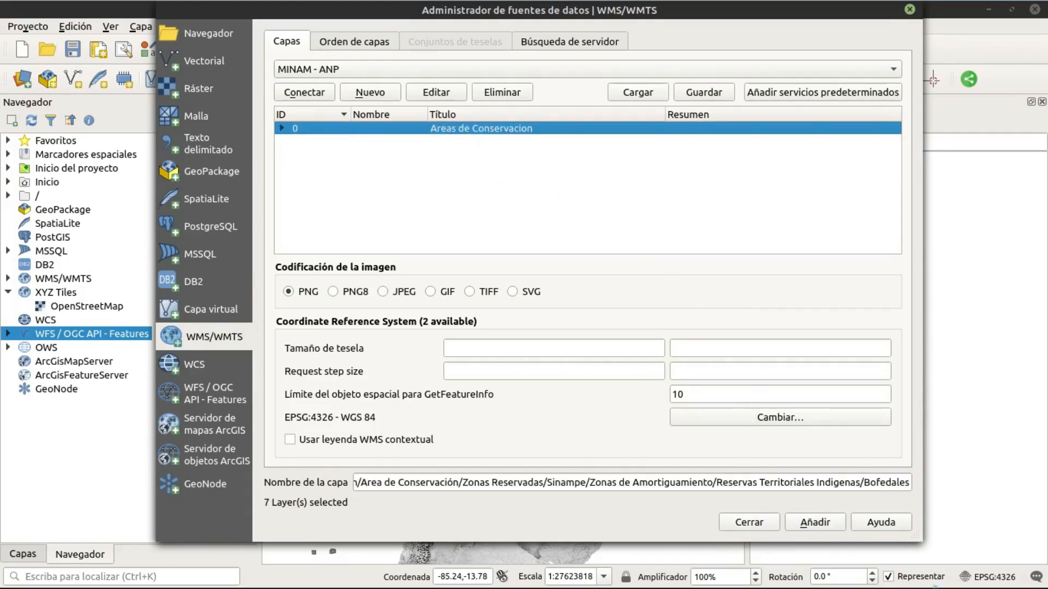
click(814, 523)
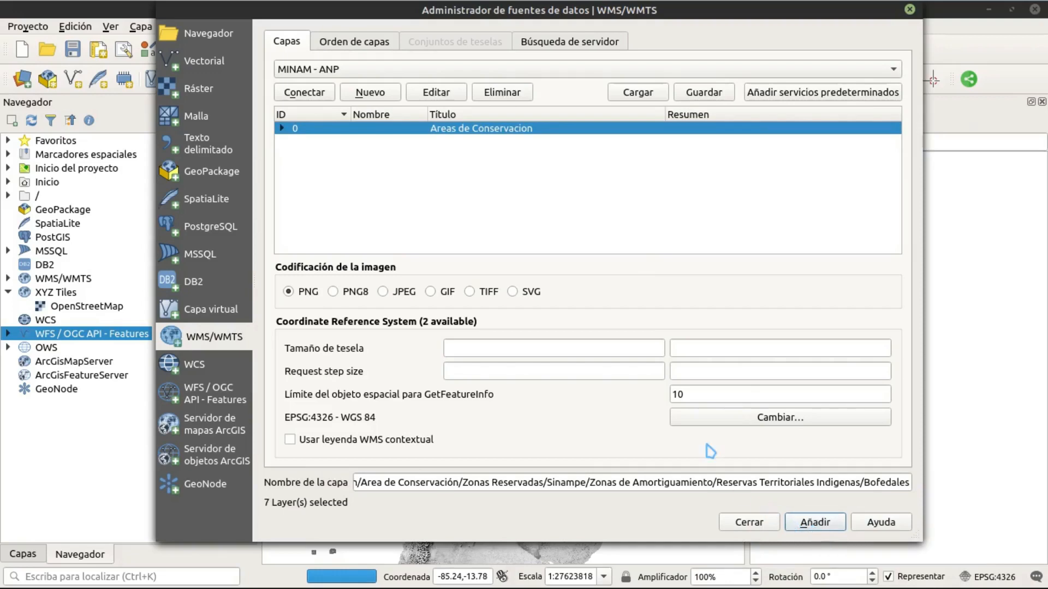
click(761, 523)
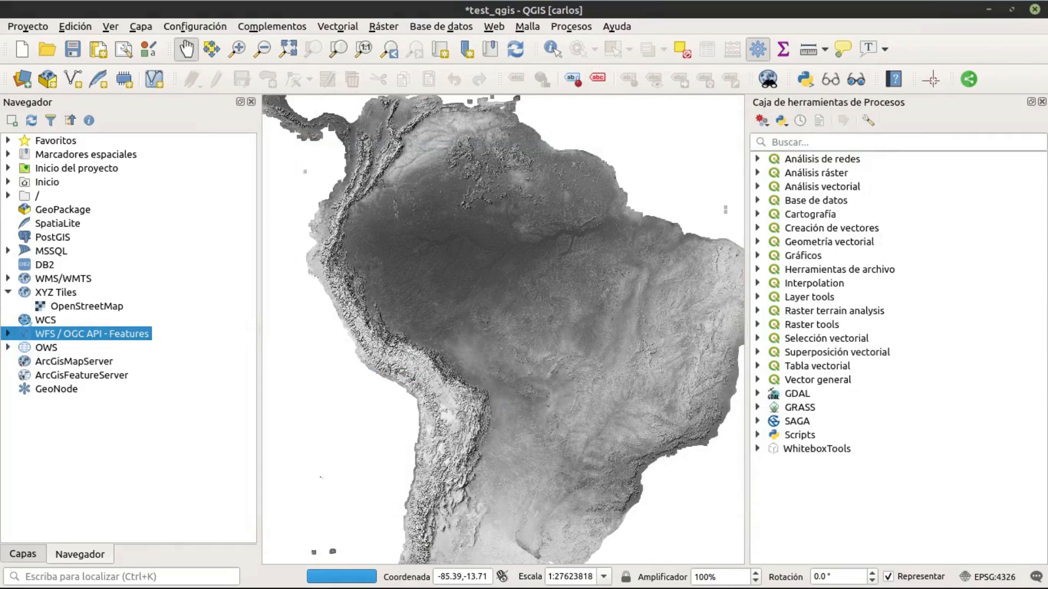
- Expand the MINAM - ANP WMS/WMTS connection in the Browser down to the Areas de Conservacion sublayers, and zoom the map in on Peru
click(7, 279)
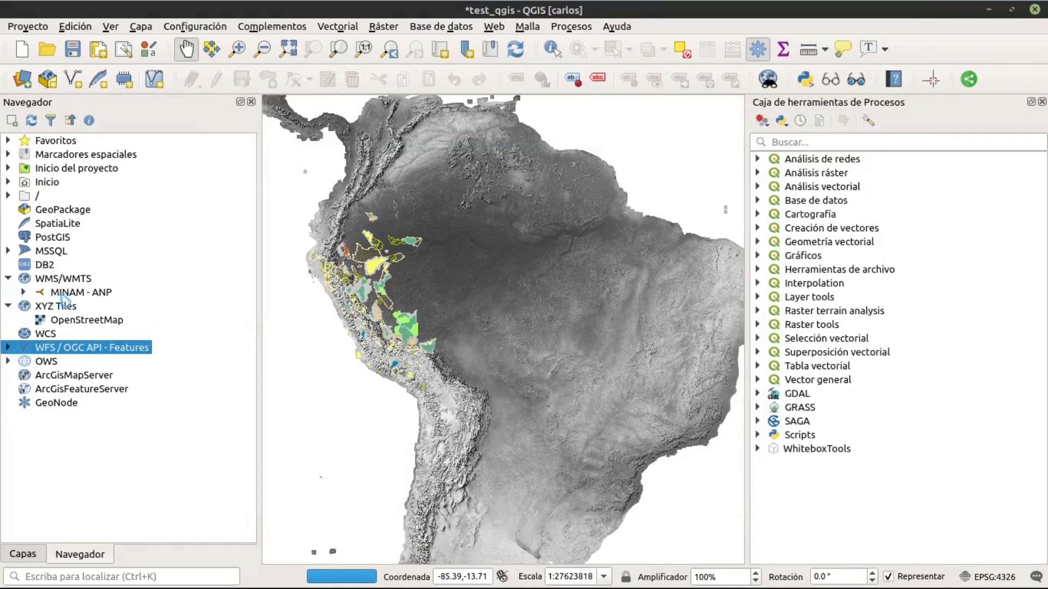
click(64, 294)
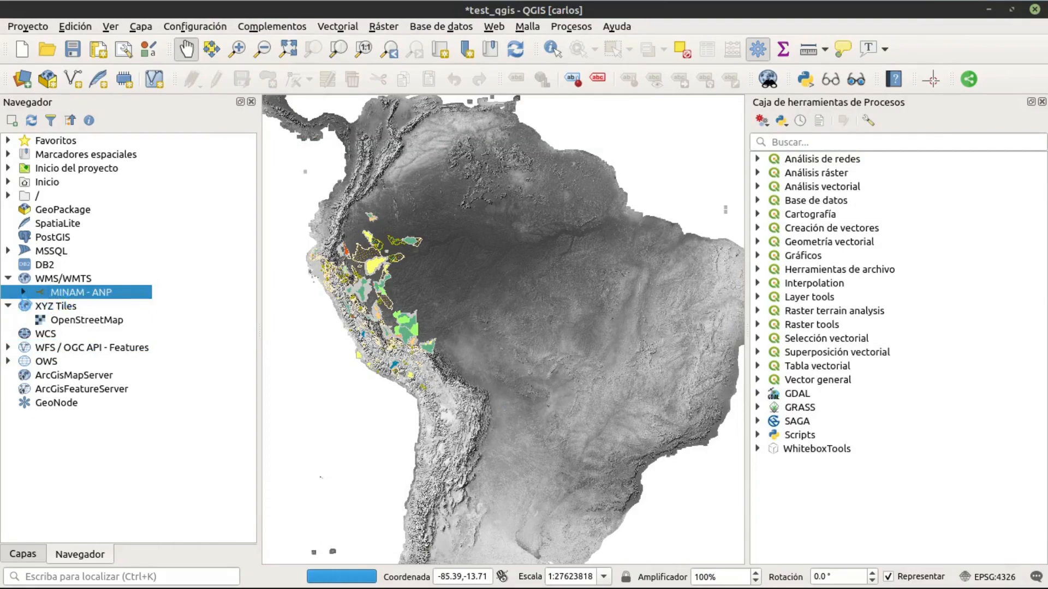
click(23, 292)
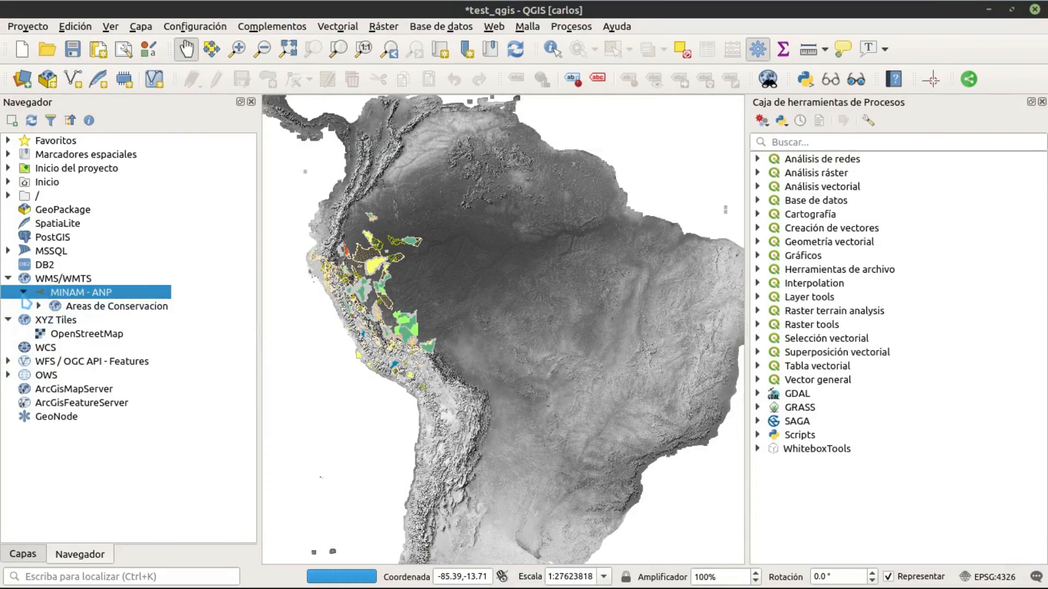
click(113, 310)
click(38, 310)
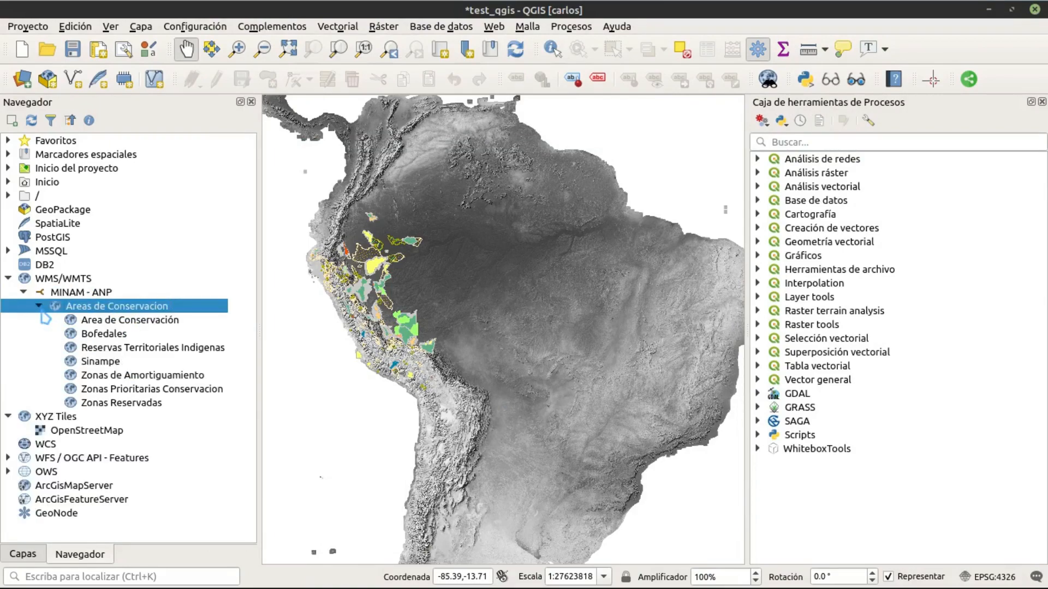
click(109, 325)
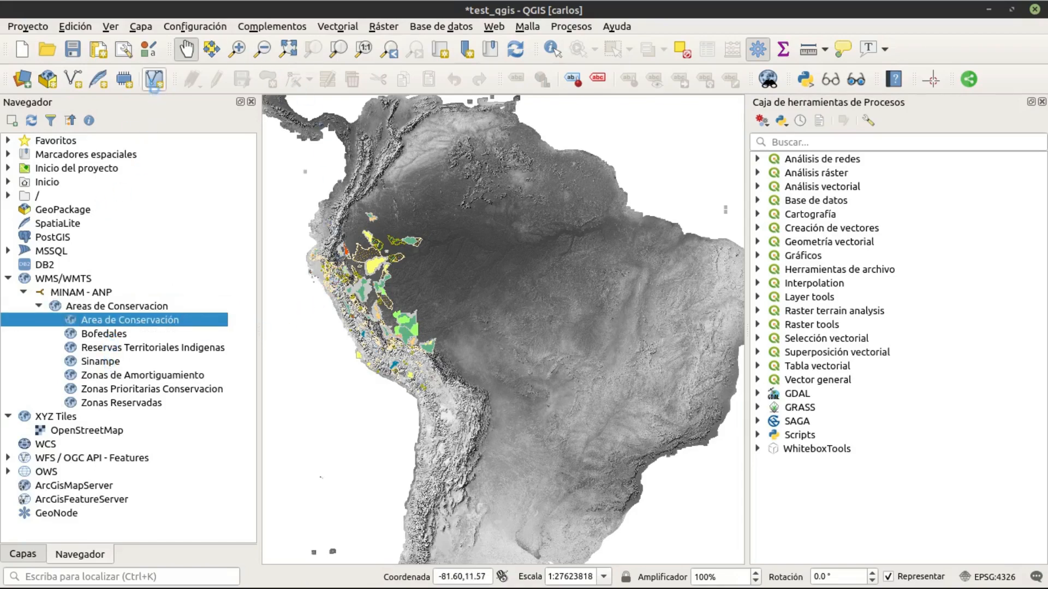
click(236, 49)
drag(306, 226, 493, 467)
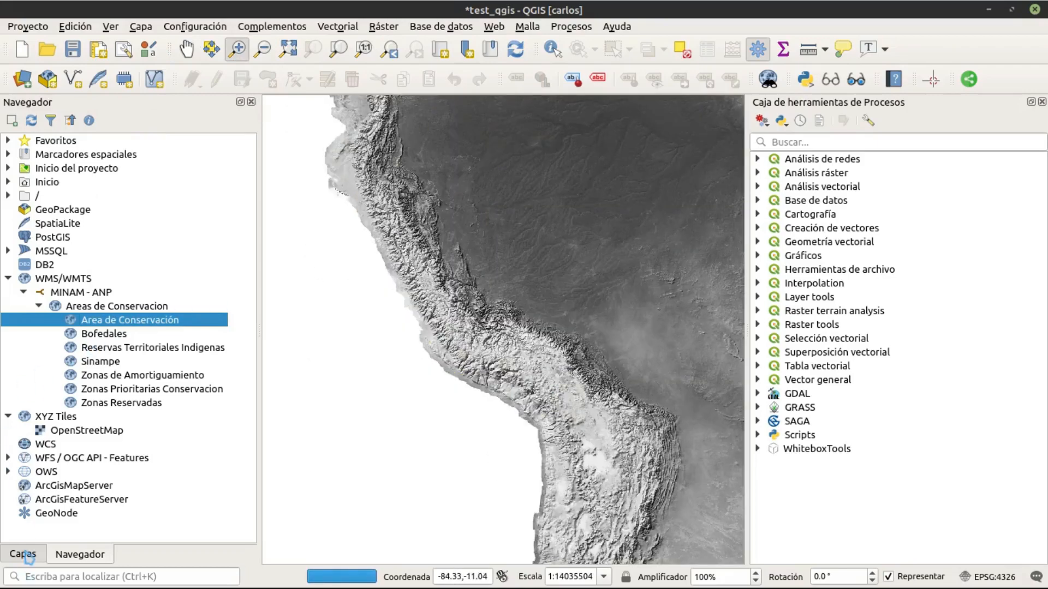
- Remove the duplicate Zonas Prioritarias Conservacion WMS layer, the second one in the layer list, from the project
click(23, 554)
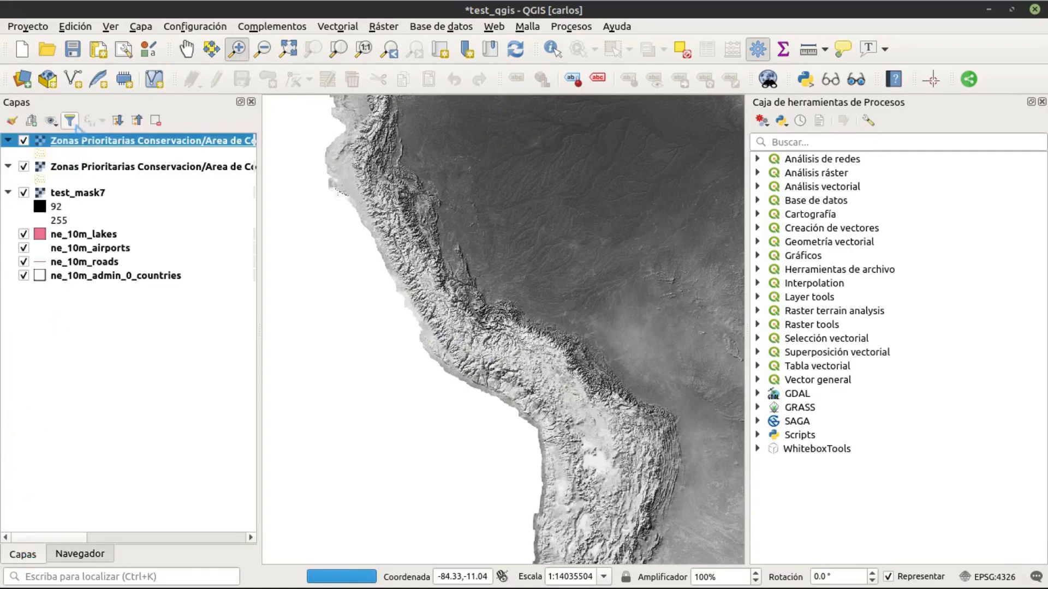
click(78, 175)
right_click(74, 168)
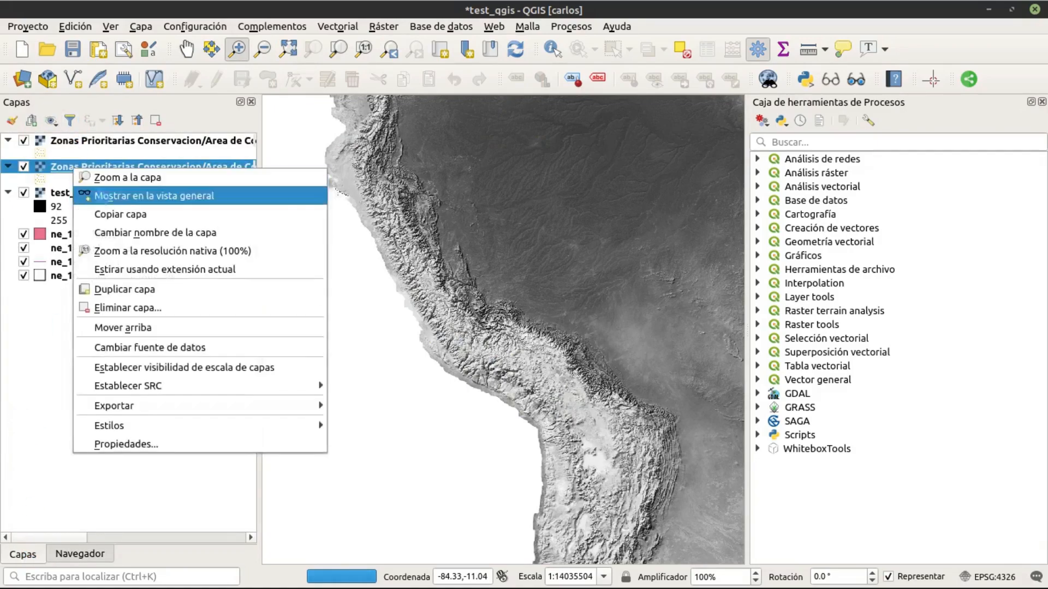
click(135, 309)
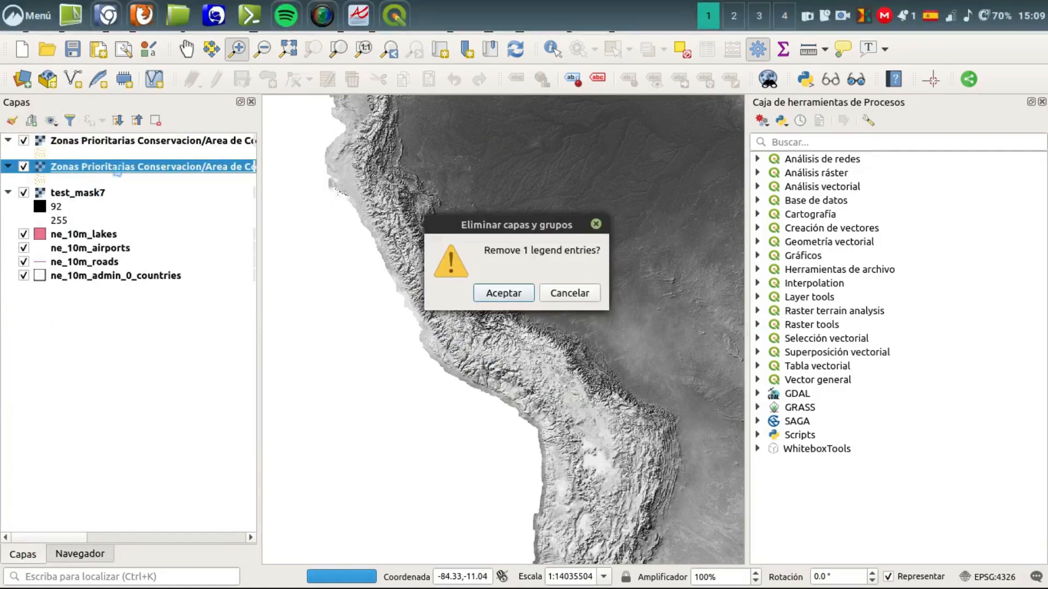
click(507, 293)
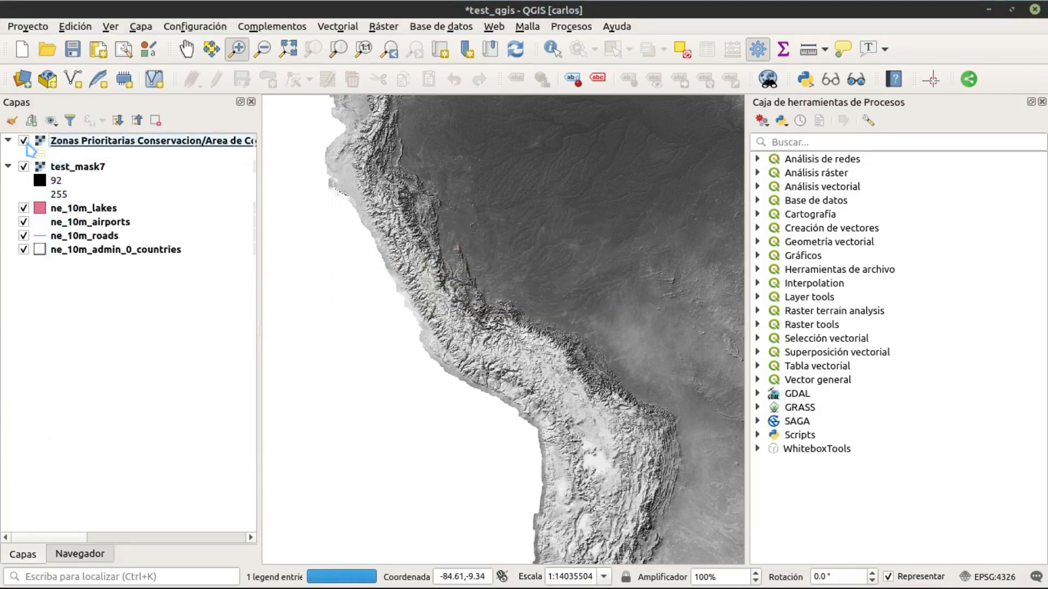
- Hide the test_mask7 raster and move the Zonas Prioritarias Conservacion WMS layer below ne_10m_admin_0_countries, keeping Peru in view
click(23, 167)
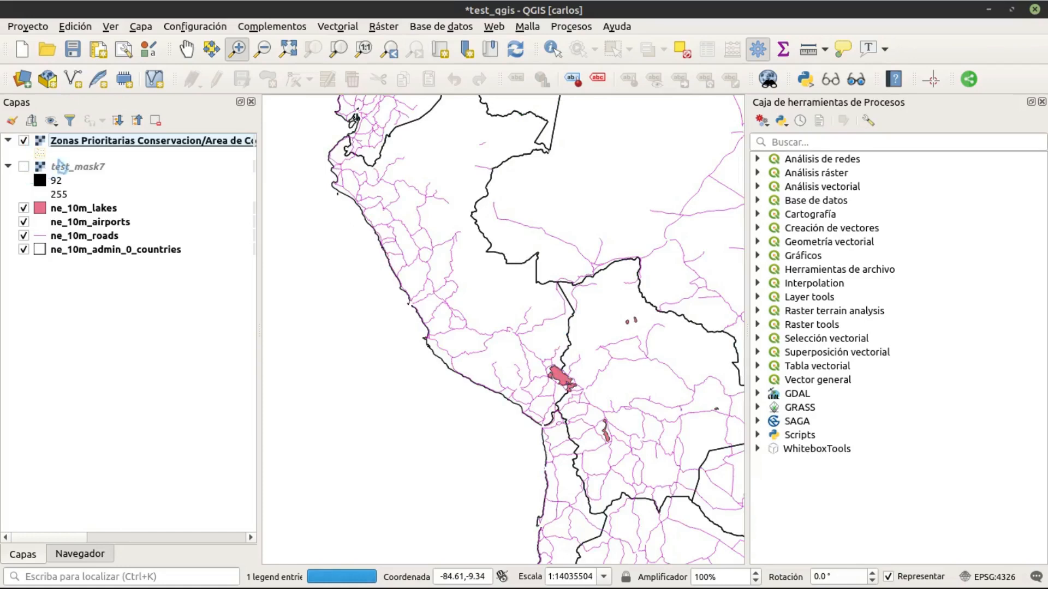
drag(91, 143, 122, 263)
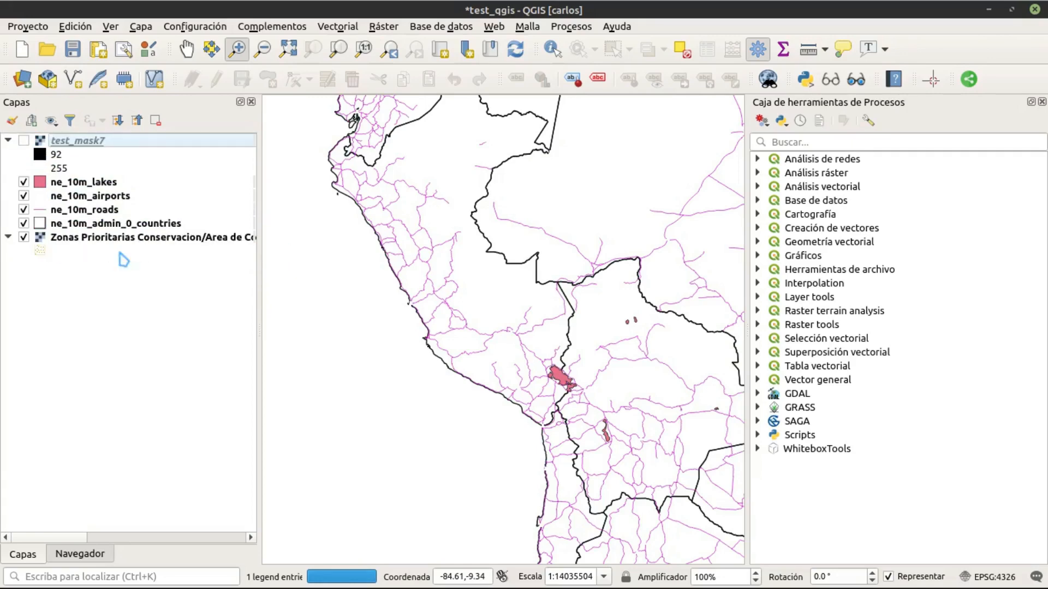
scroll(411, 251, down, 1)
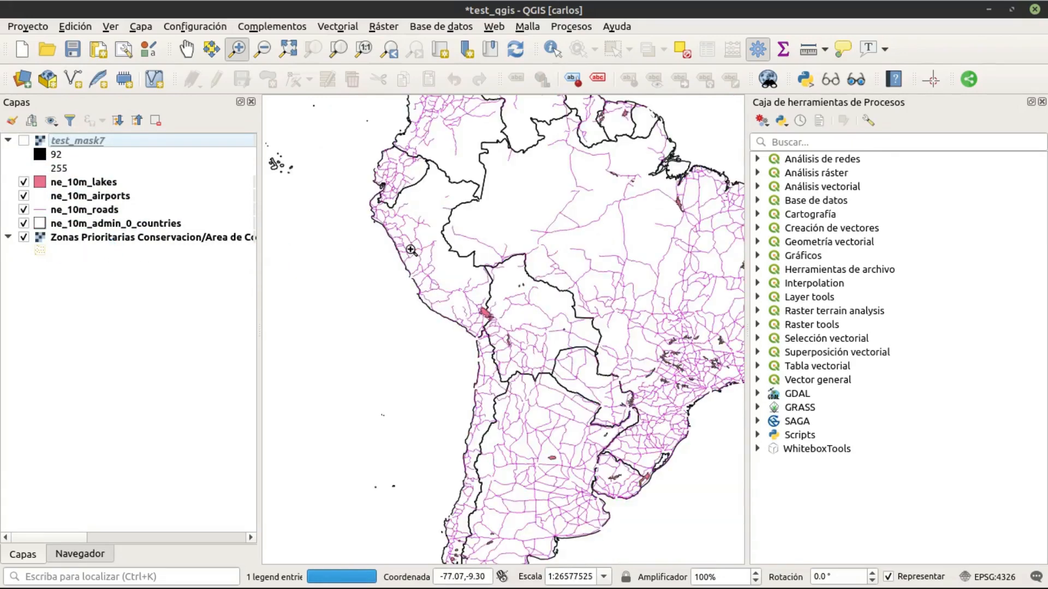
click(174, 238)
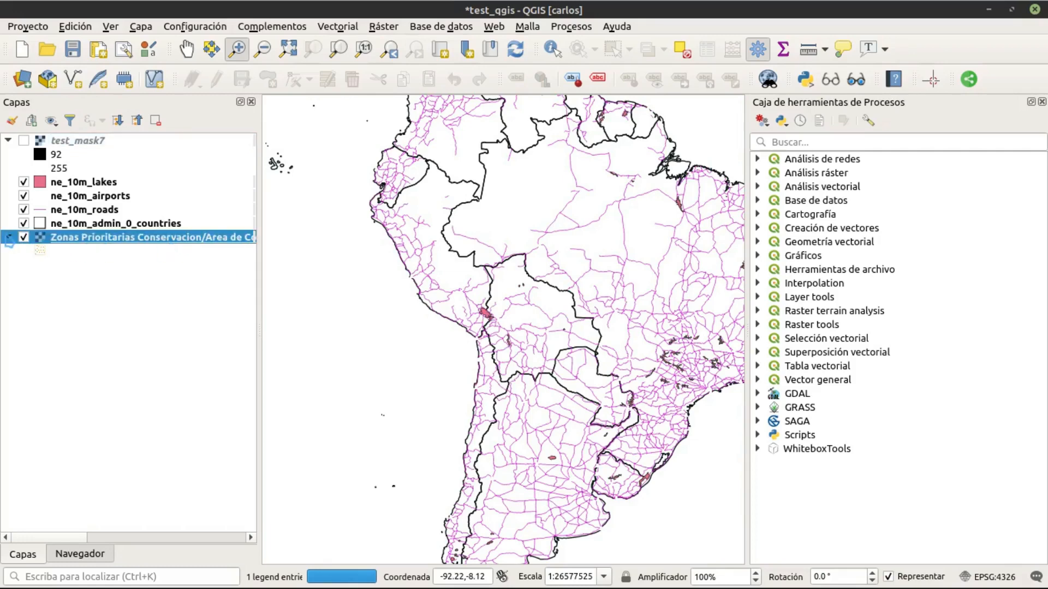
scroll(420, 252, down, 1)
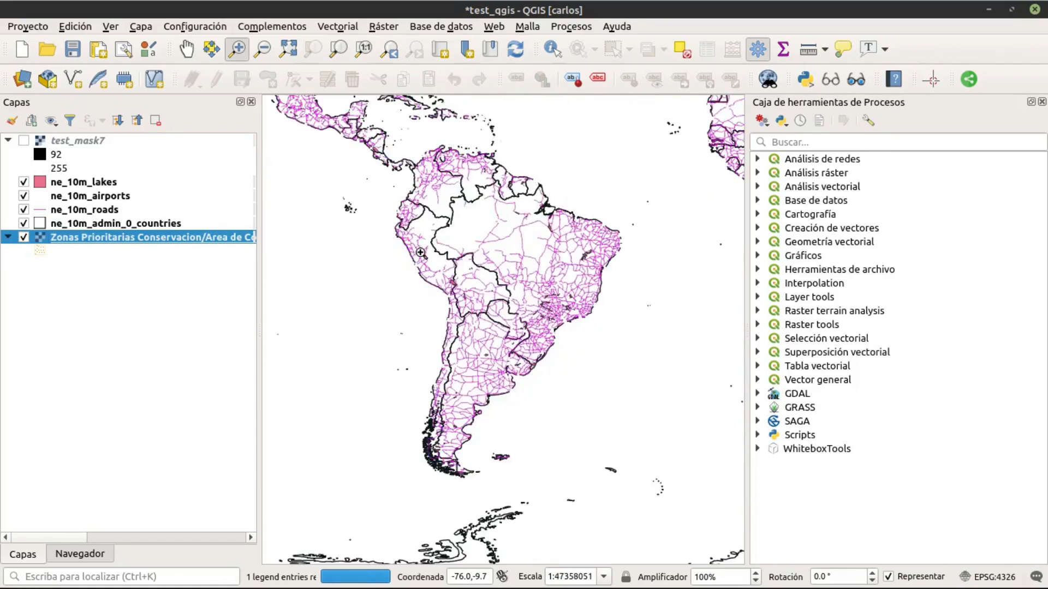
drag(370, 167, 512, 335)
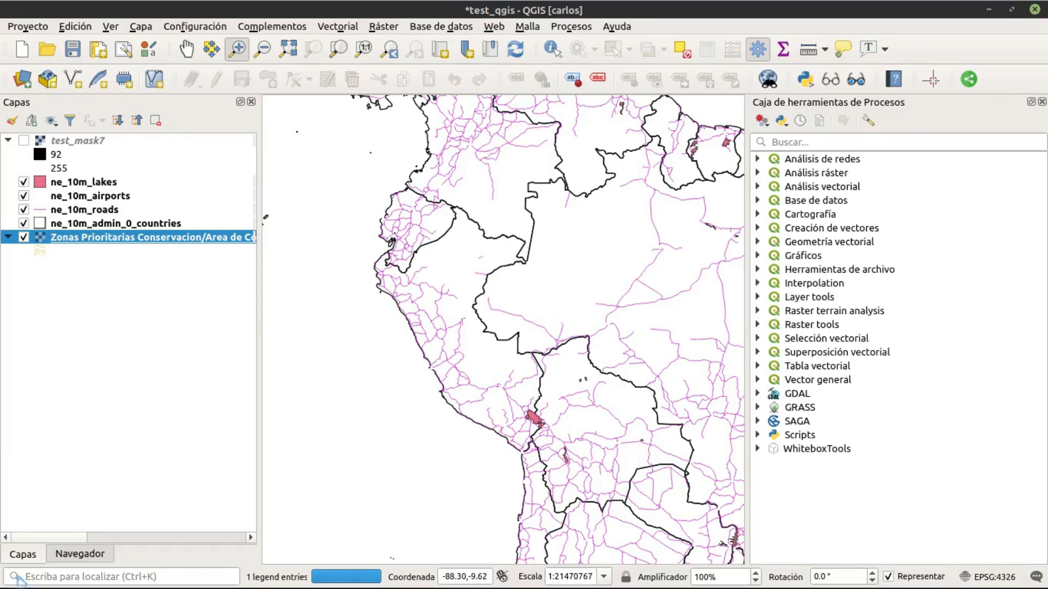
- Review the Areas de Conservacion sublayers in the Browser, inspect the conservation areas over central and southern Peru, and return to the layer list
click(77, 556)
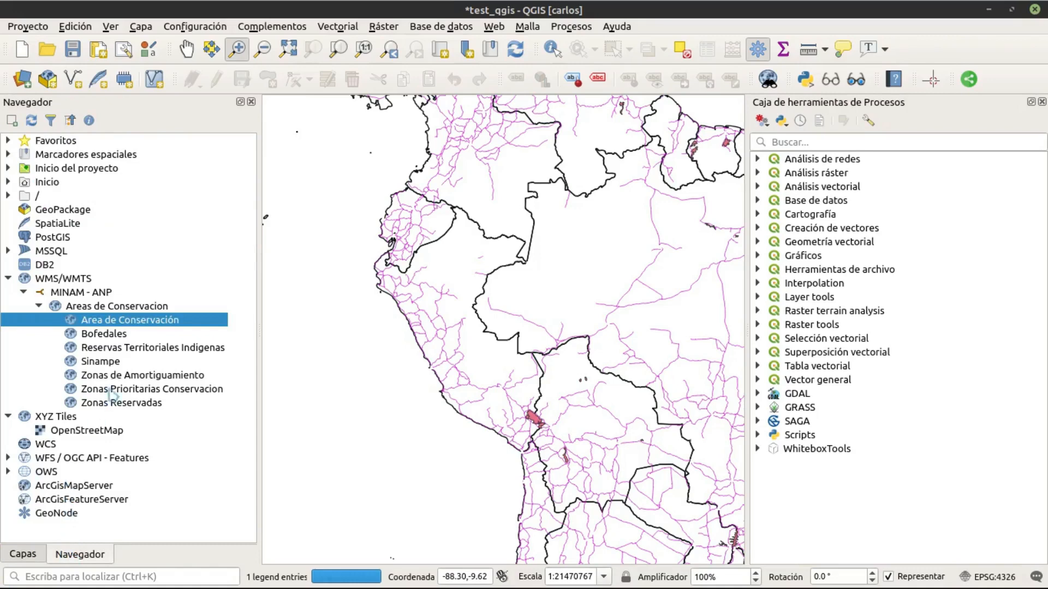
click(39, 306)
click(39, 306)
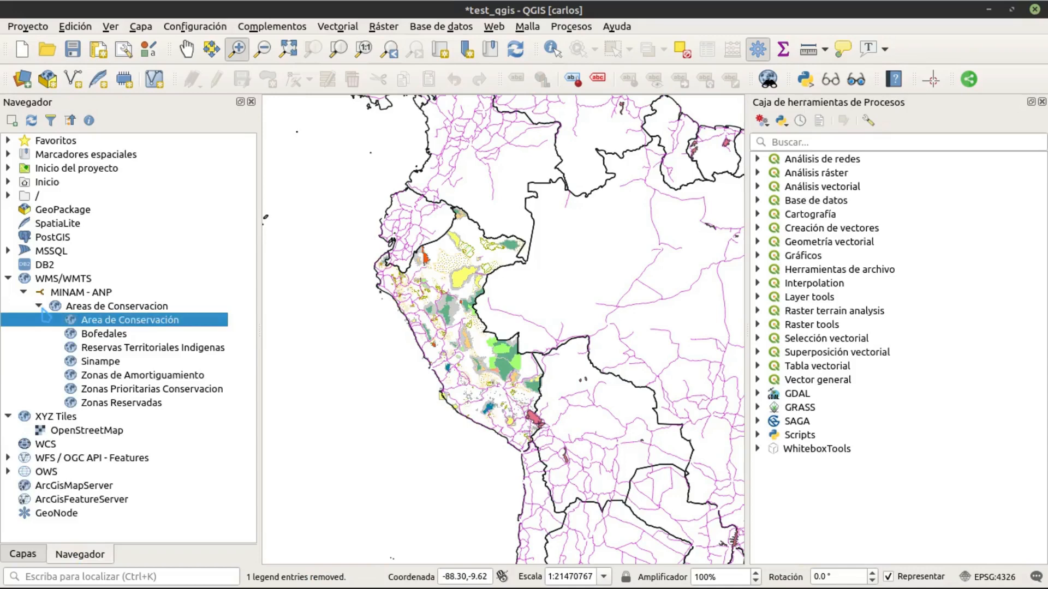
click(39, 306)
click(39, 307)
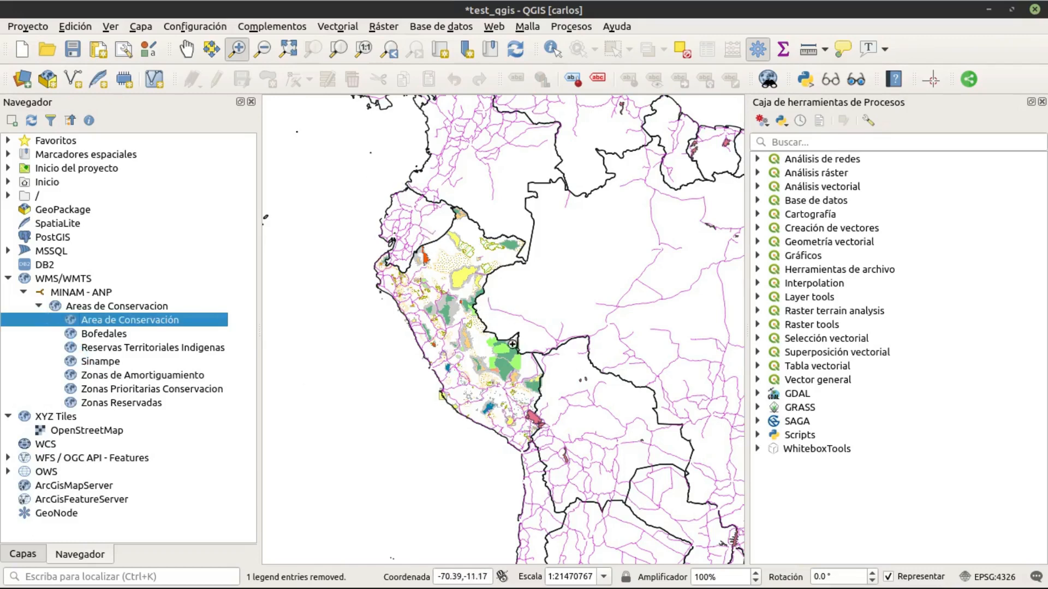
drag(415, 294, 586, 450)
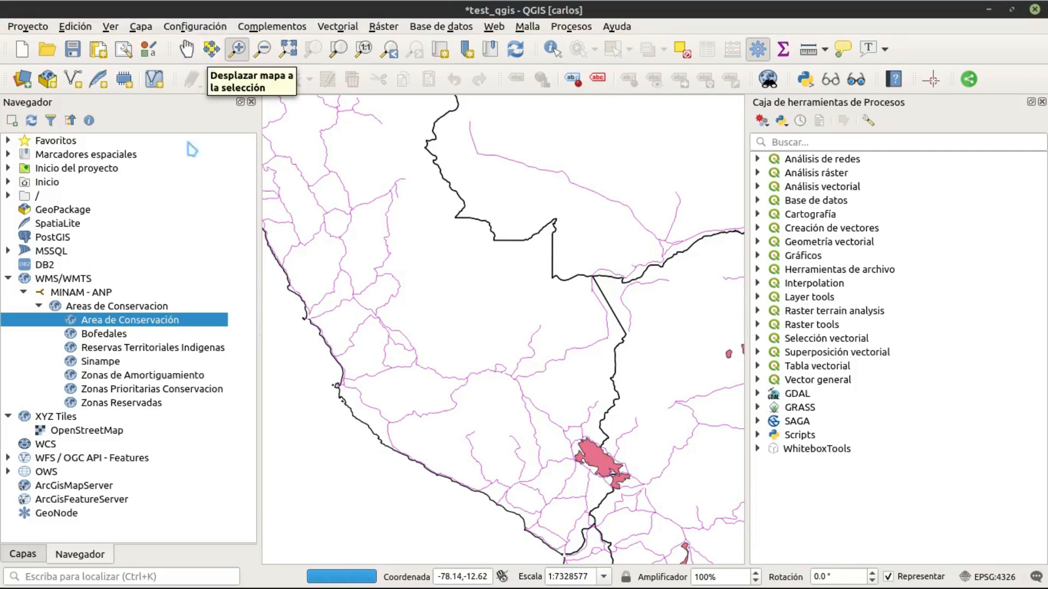
click(38, 557)
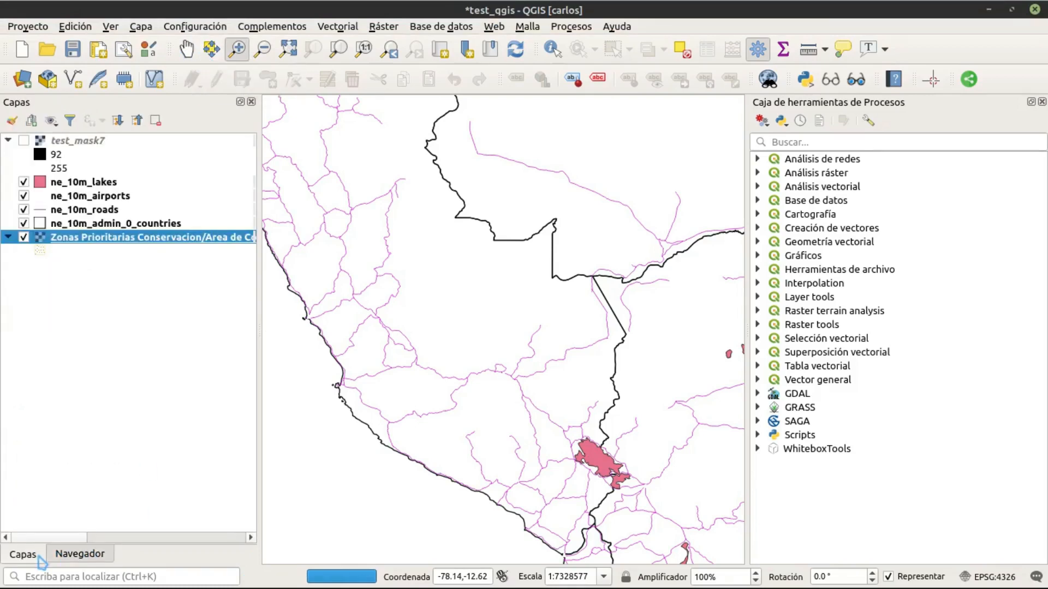
click(98, 559)
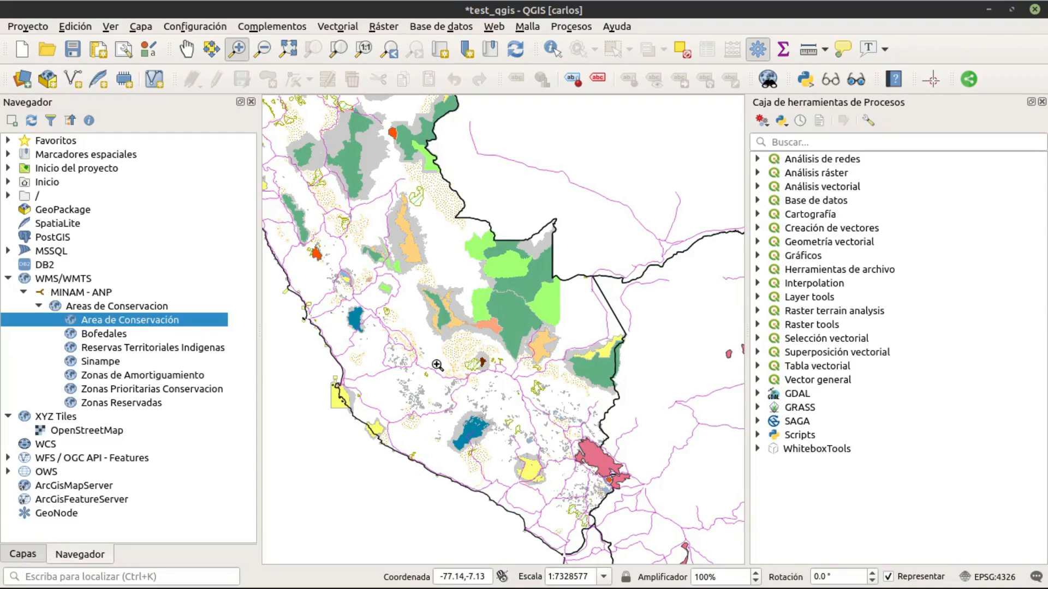
click(23, 554)
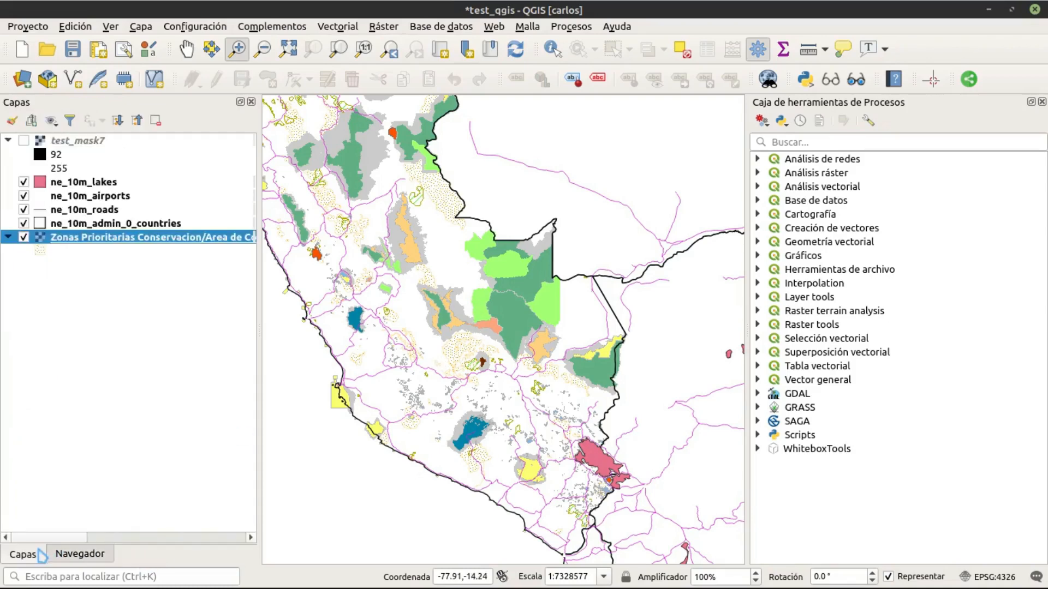